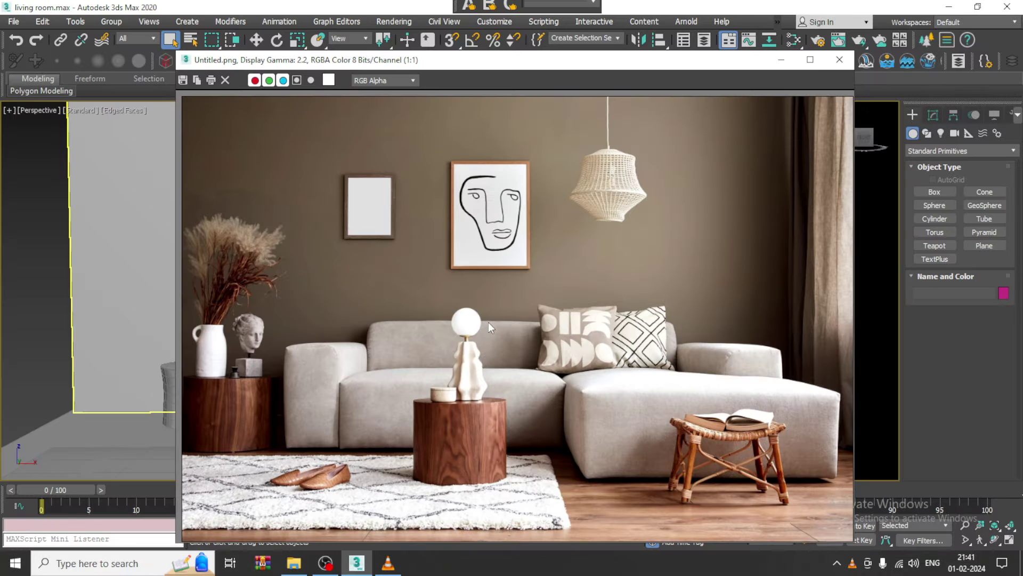
# - Shrink the reference photo window, place it beside the sofa in the viewport, and bring its rattan stool into view
pyautogui.moveTo(177, 51); pyautogui.dragTo(269, 137)
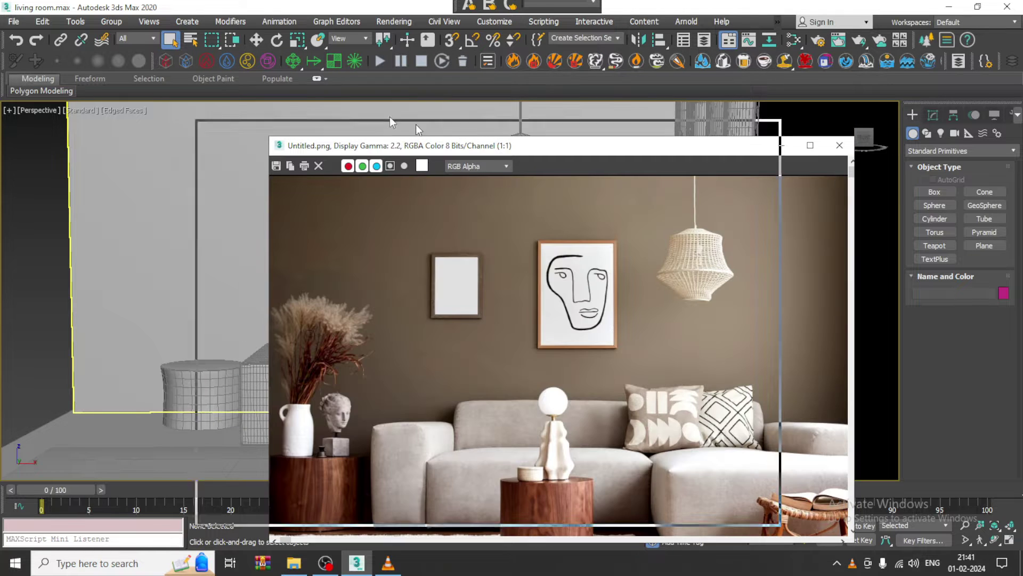
pyautogui.moveTo(518, 148); pyautogui.dragTo(208, 68)
pyautogui.scroll(-1, 262, 371)
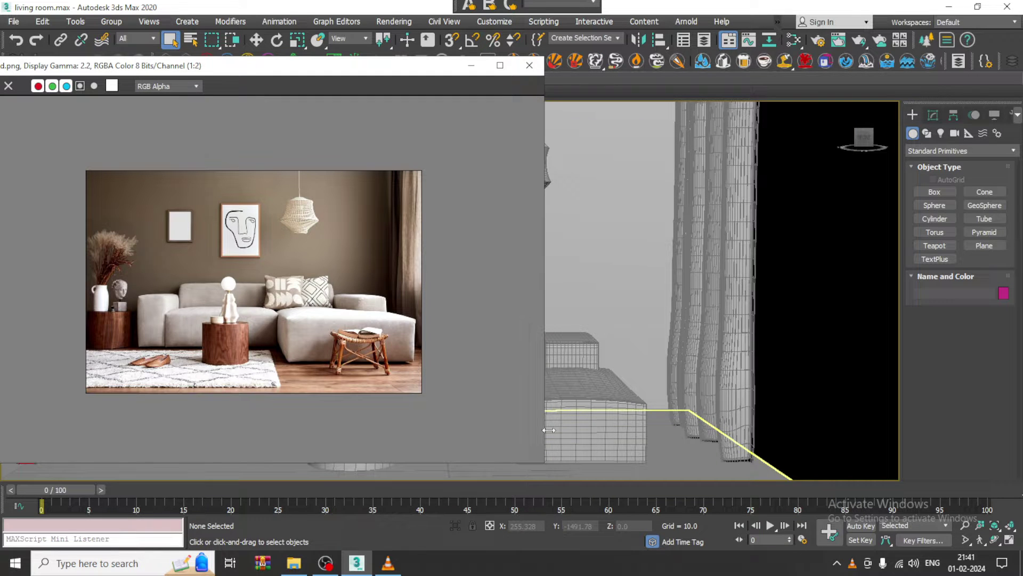
pyautogui.moveTo(543, 465); pyautogui.dragTo(380, 391)
pyautogui.scroll(1, 220, 323)
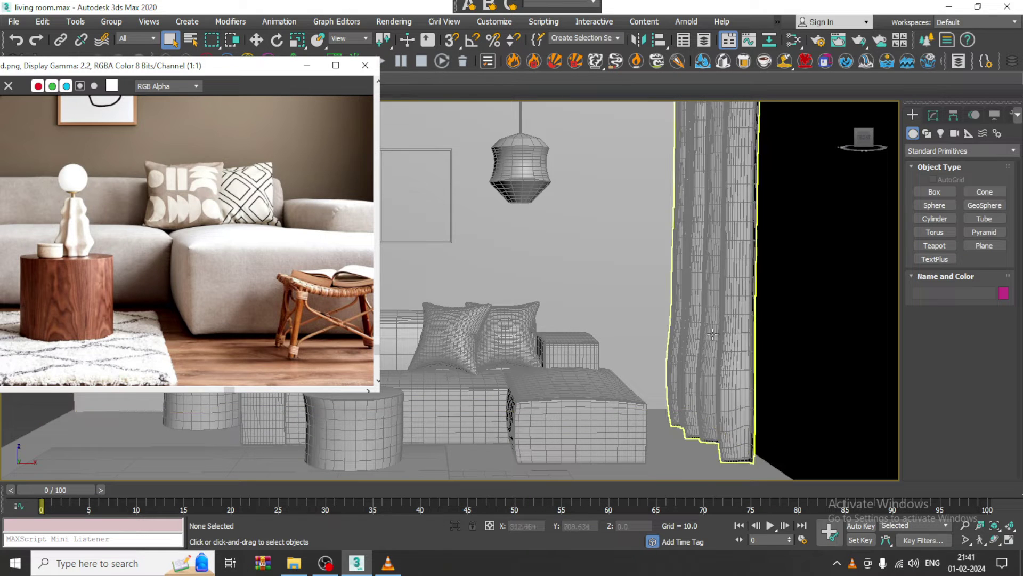
pyautogui.scroll(-6, 650, 266)
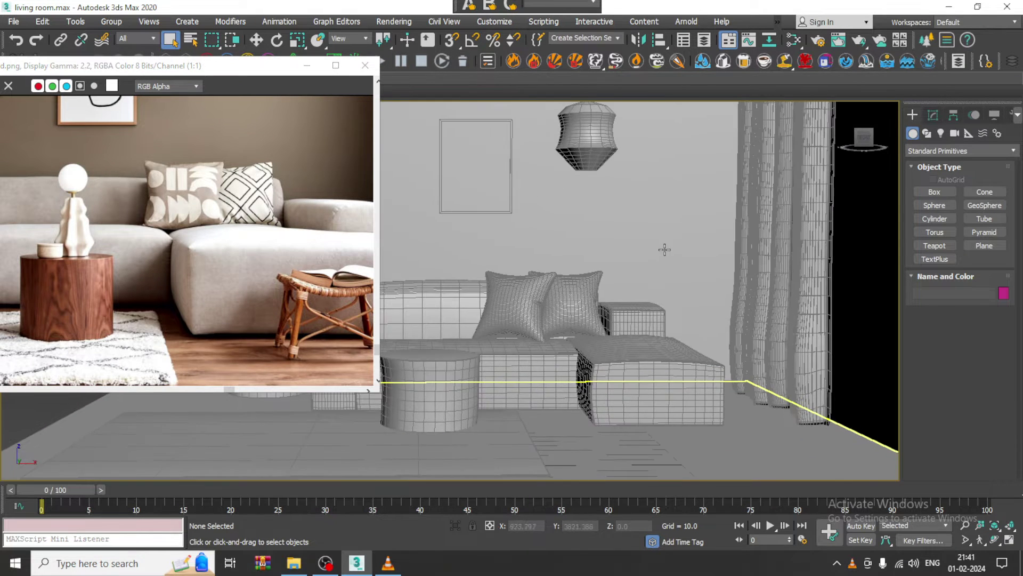
pyautogui.scroll(8, 628, 270)
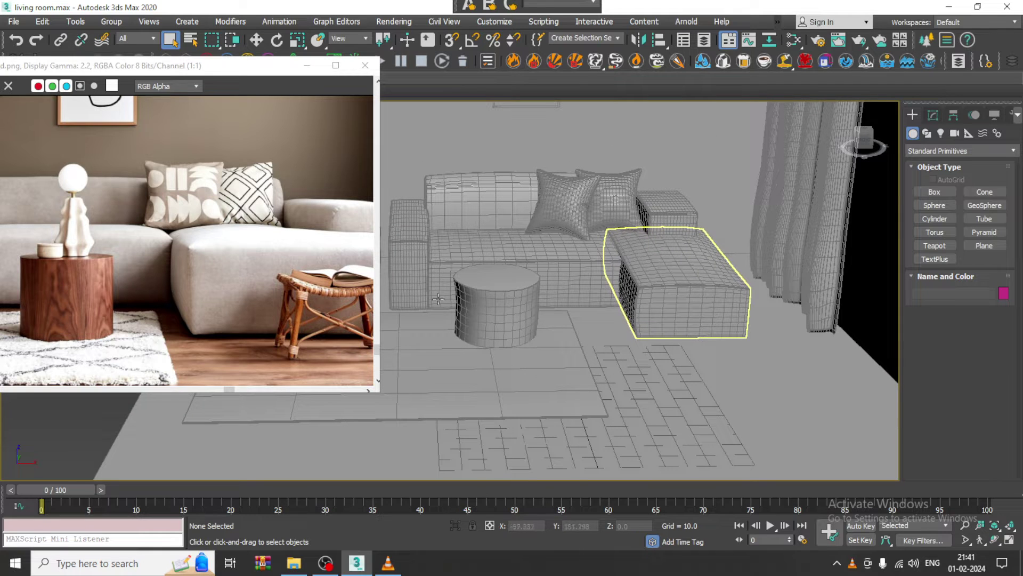
pyautogui.moveTo(267, 311); pyautogui.dragTo(181, 306, button='middle')
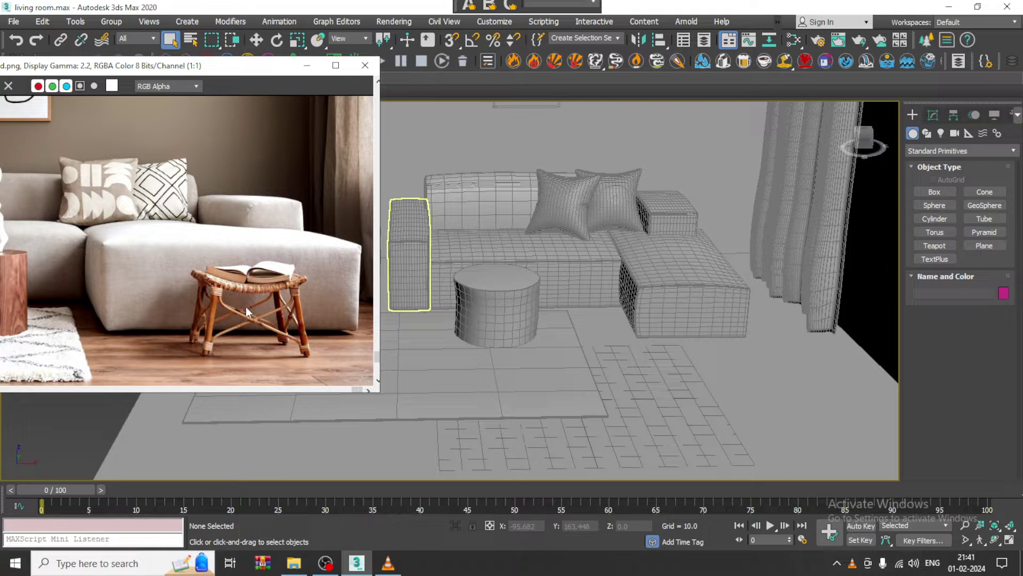
# - Draw a rectangle spline about 32 long by 48 wide on the floor in front of the chaise
pyautogui.click(725, 320)
pyautogui.moveTo(730, 336); pyautogui.dragTo(676, 341, button='middle')
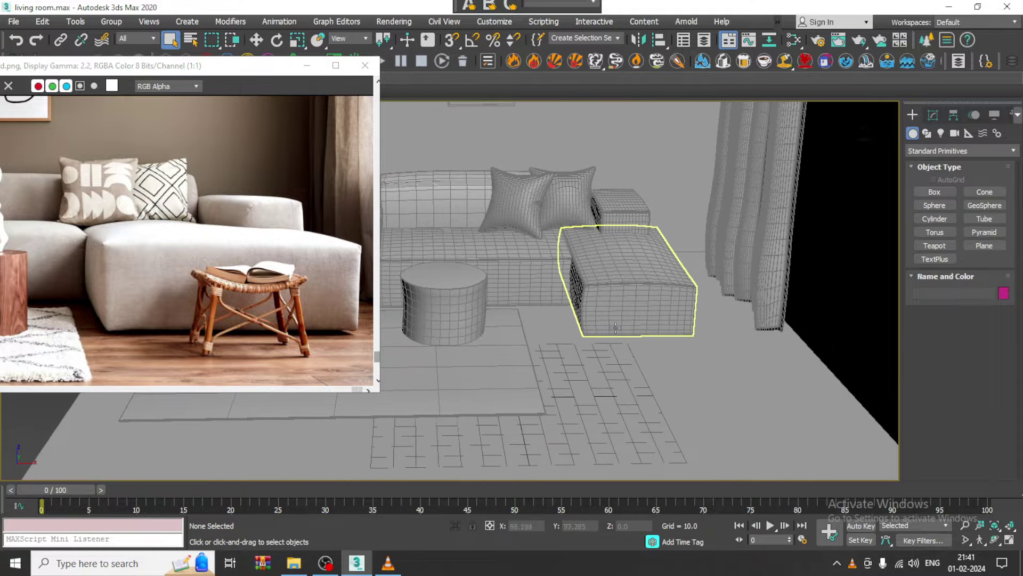
pyautogui.click(936, 193)
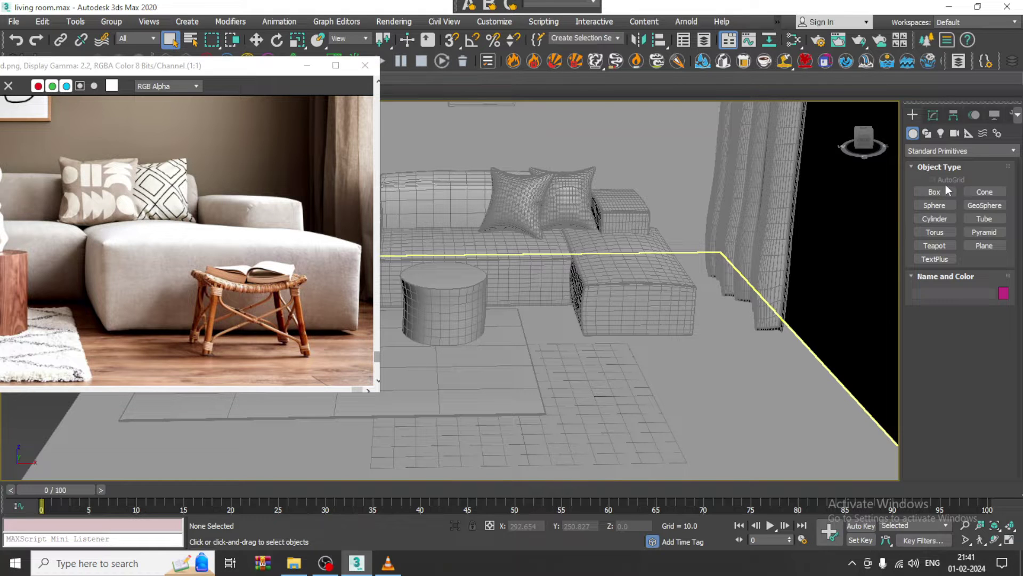
pyautogui.click(926, 134)
pyautogui.click(985, 202)
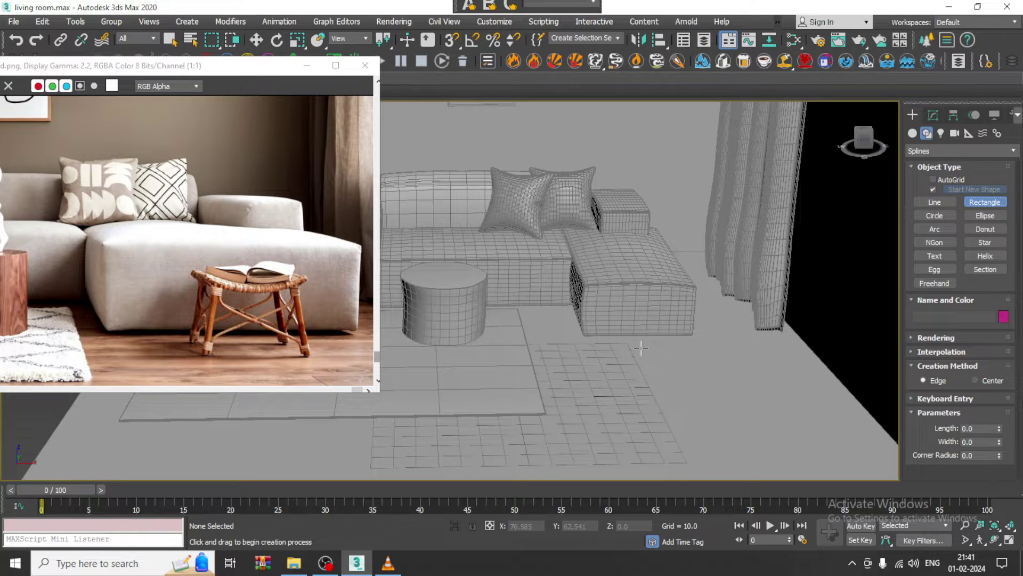
pyautogui.keyDown('alt'); pyautogui.moveTo(637, 344); pyautogui.dragTo(634, 373, button='middle'); pyautogui.keyUp('alt')
pyautogui.moveTo(598, 302); pyautogui.dragTo(696, 341)
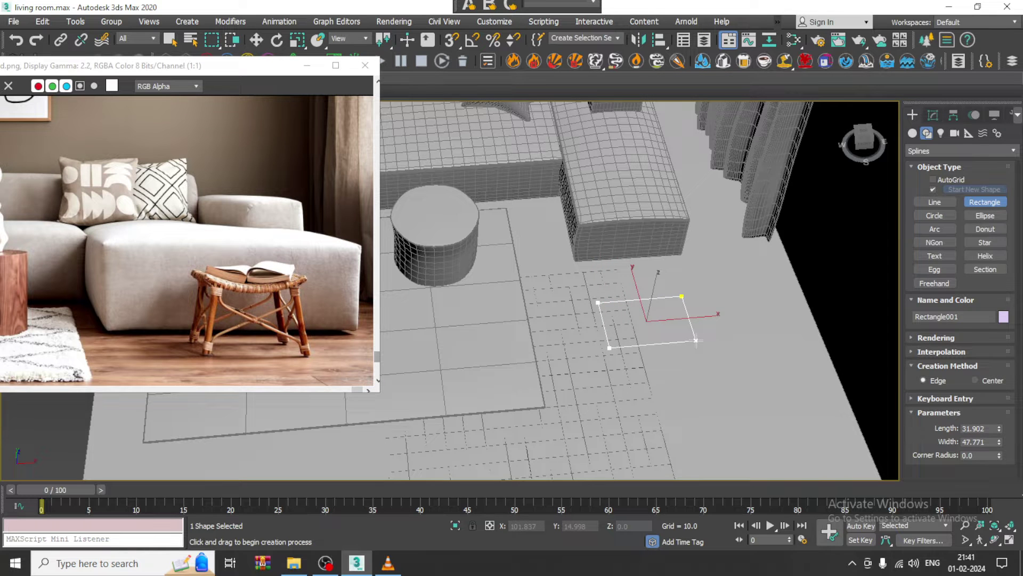
pyautogui.rightClick(692, 338)
# - Raise the rectangle spline above the floor to a Z position of about 29.6
pyautogui.keyDown('alt'); pyautogui.moveTo(676, 280); pyautogui.dragTo(670, 259, button='middle'); pyautogui.keyUp('alt')
pyautogui.moveTo(650, 270); pyautogui.dragTo(651, 241)
pyautogui.scroll(4, 652, 240)
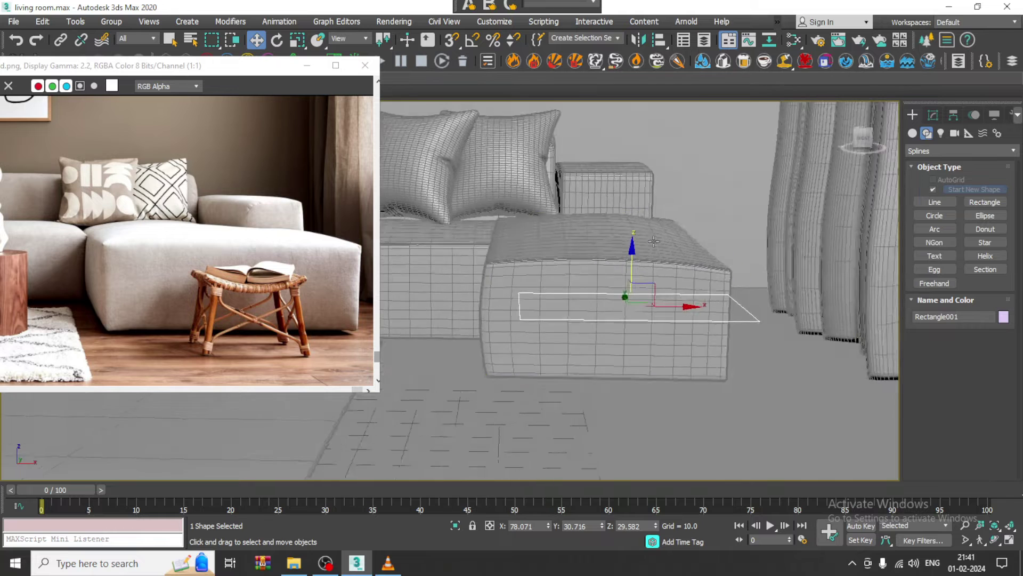
pyautogui.scroll(3, 651, 240)
pyautogui.keyDown('alt'); pyautogui.moveTo(664, 268); pyautogui.dragTo(674, 292, button='middle'); pyautogui.keyUp('alt')
# - Display the rectangle spline as a radial tube in the viewport with a thickness of about 2.44
pyautogui.click(935, 116)
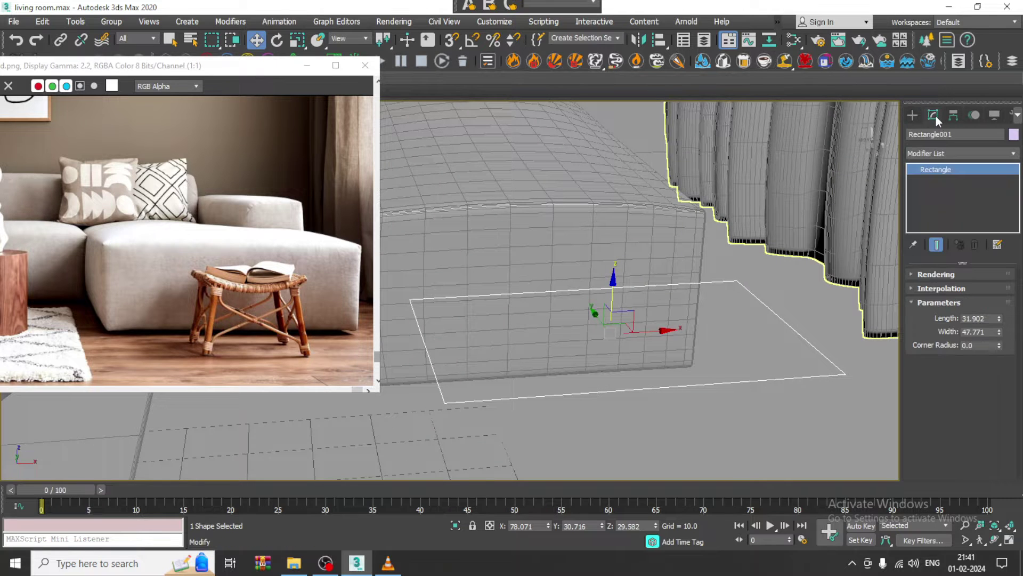
pyautogui.click(927, 274)
pyautogui.scroll(2, 921, 321)
pyautogui.click(922, 296)
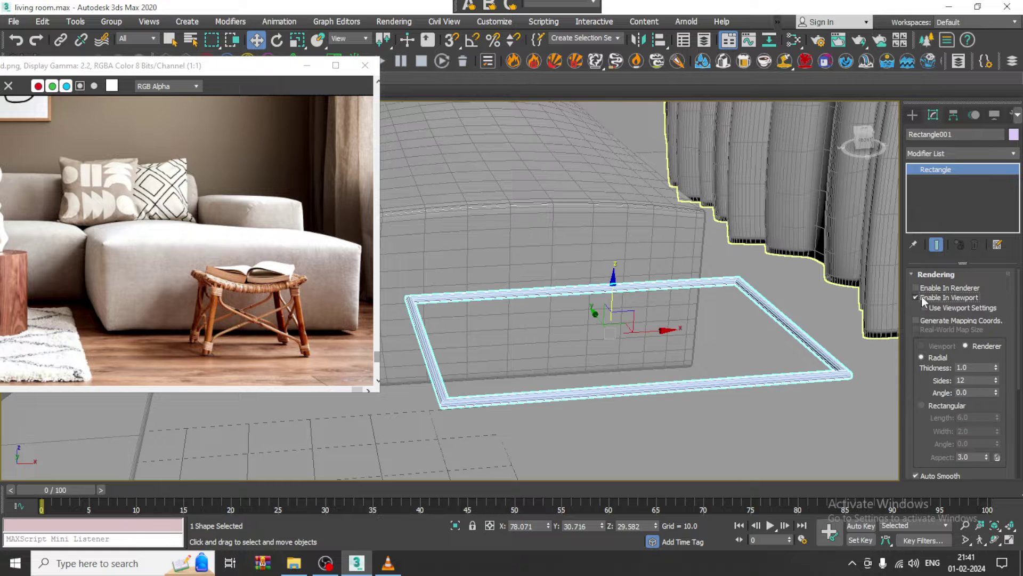
pyautogui.moveTo(996, 367); pyautogui.dragTo(978, 260)
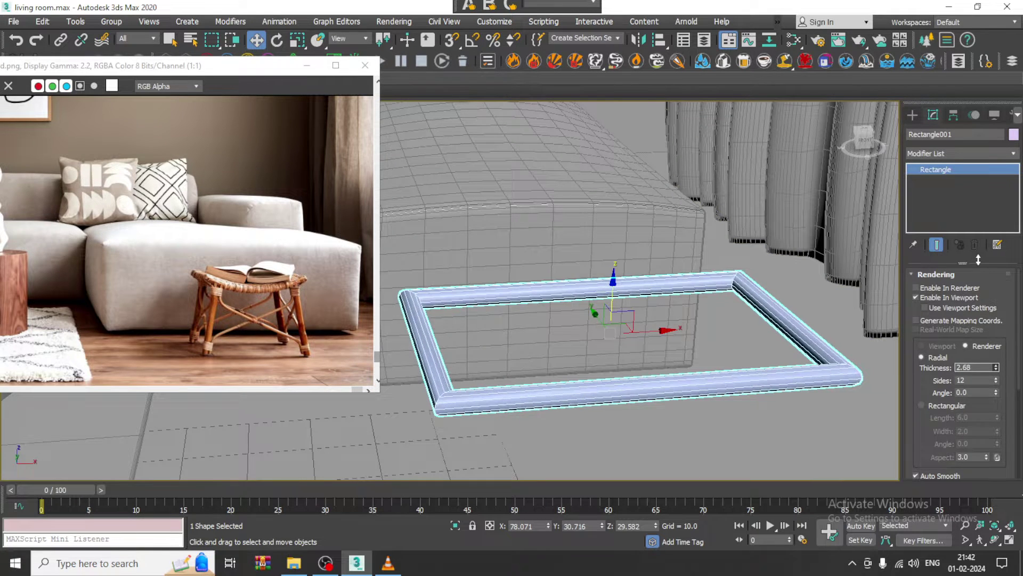
pyautogui.moveTo(710, 378)
pyautogui.keyDown('alt'); pyautogui.mouseDown(button='middle')
pyautogui.moveTo(720, 341)
pyautogui.moveTo(713, 388)
pyautogui.moveTo(738, 391)
pyautogui.moveTo(707, 370)
pyautogui.mouseUp(button='middle'); pyautogui.keyUp('alt')
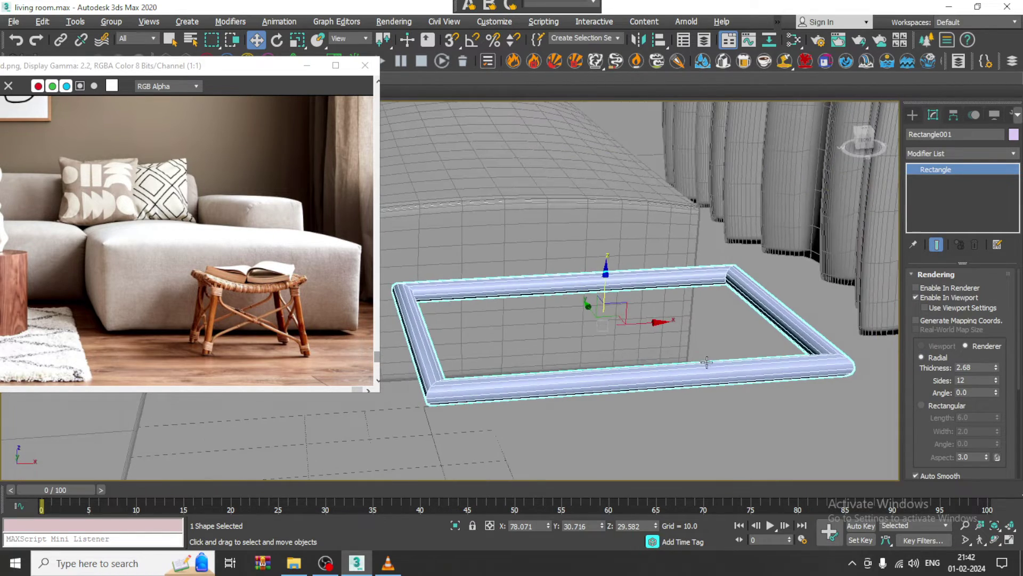
pyautogui.rightClick(704, 370)
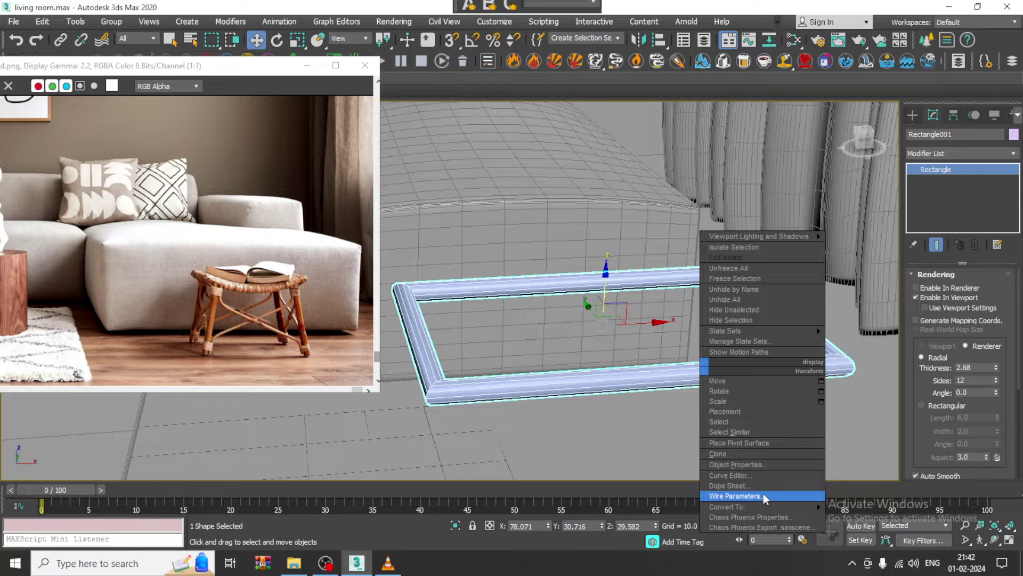
pyautogui.moveTo(631, 393)
pyautogui.keyDown('alt'); pyautogui.mouseDown(button='middle')
pyautogui.moveTo(625, 369)
pyautogui.moveTo(639, 378)
pyautogui.mouseUp(button='middle'); pyautogui.keyUp('alt')
pyautogui.moveTo(997, 369); pyautogui.dragTo(996, 379)
# - Convert the rectangular frame to an Editable Poly and connect the edges of its two long bars with multiple segments
pyautogui.rightClick(621, 345)
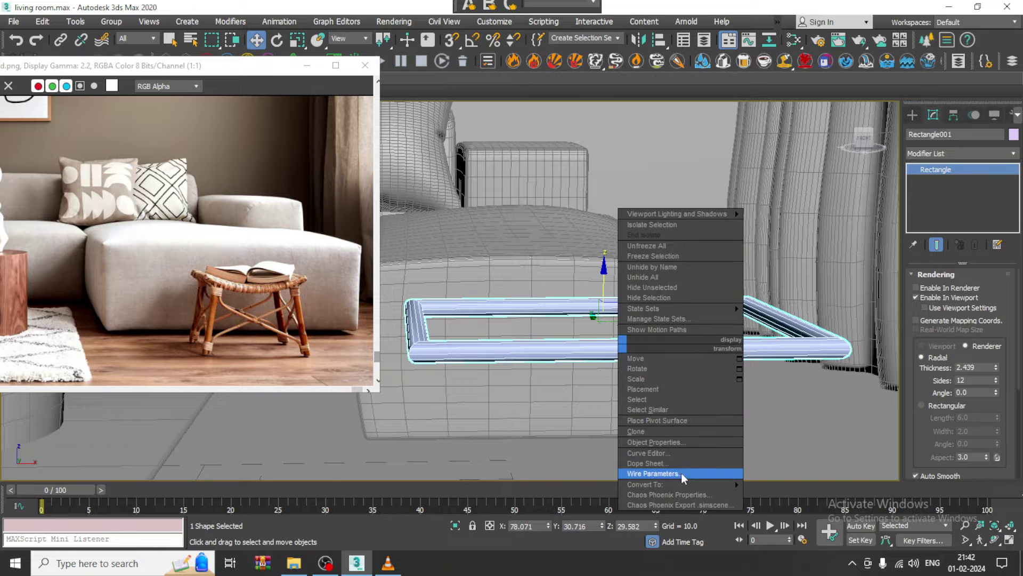
pyautogui.moveTo(686, 485)
pyautogui.click(811, 506)
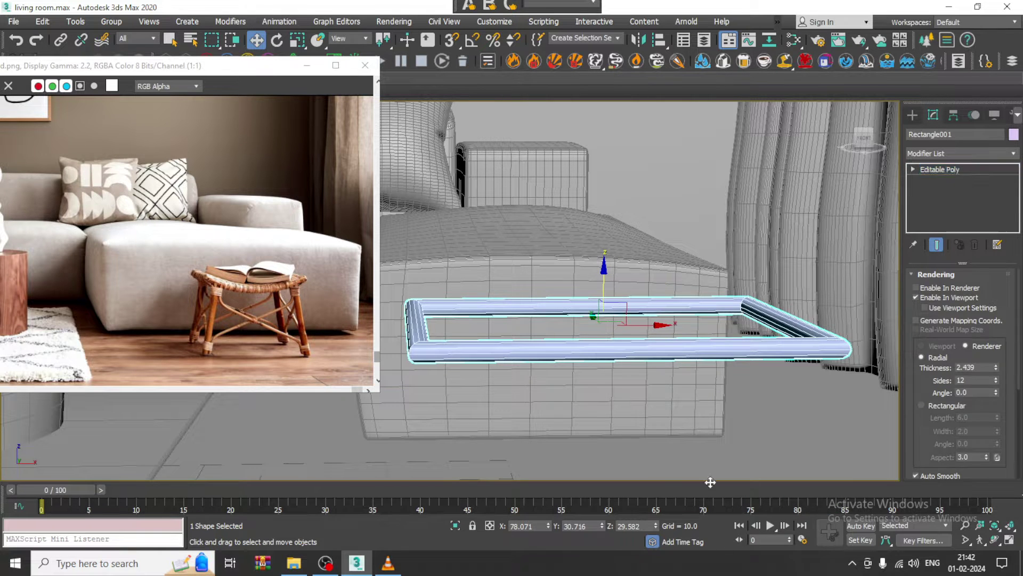
pyautogui.press('2')
pyautogui.moveTo(561, 269); pyautogui.dragTo(641, 431)
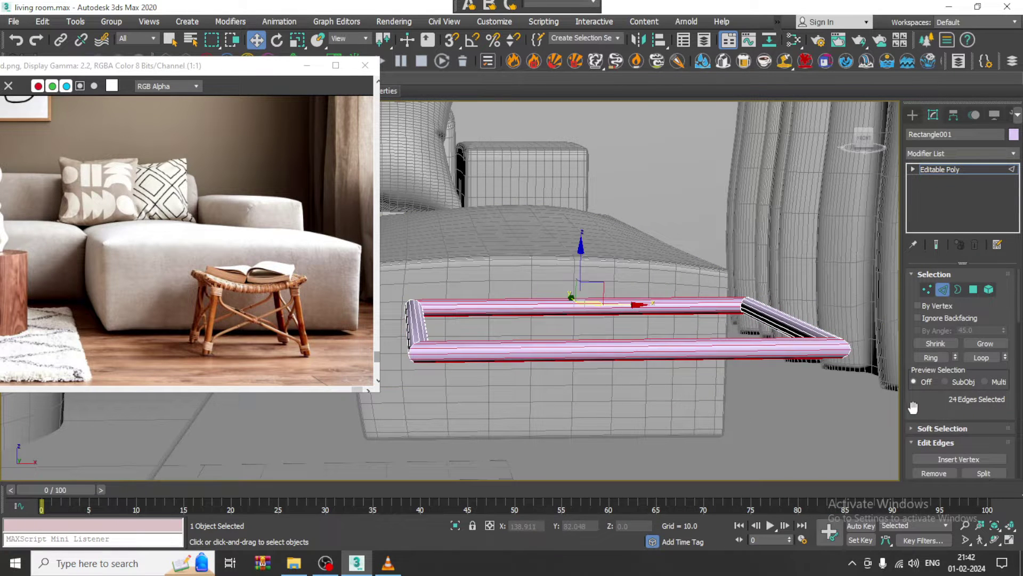
pyautogui.moveTo(911, 408); pyautogui.dragTo(908, 225)
pyautogui.click(1002, 334)
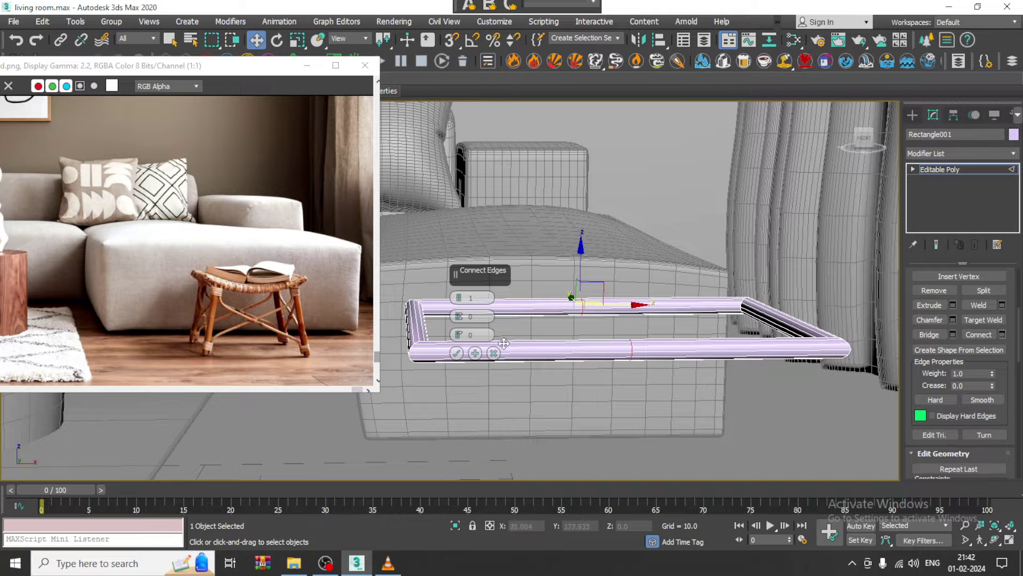
pyautogui.moveTo(463, 302); pyautogui.dragTo(459, 286)
pyautogui.click(457, 353)
# - Connect the edges of the frame's two short bars with the same segmentation and leave edge editing
pyautogui.keyDown('alt'); pyautogui.moveTo(533, 373); pyautogui.dragTo(678, 346, button='middle'); pyautogui.keyUp('alt')
pyautogui.moveTo(585, 209); pyautogui.dragTo(622, 478)
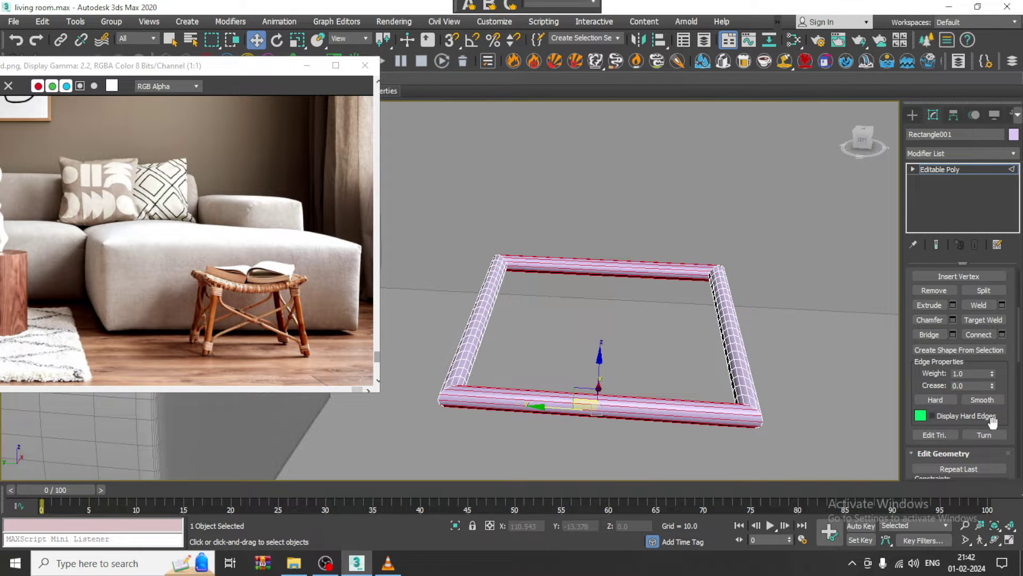
pyautogui.click(1003, 335)
pyautogui.click(458, 354)
pyautogui.scroll(-5, 553, 332)
pyautogui.keyDown('alt'); pyautogui.moveTo(673, 352); pyautogui.dragTo(571, 364, button='middle'); pyautogui.keyUp('alt')
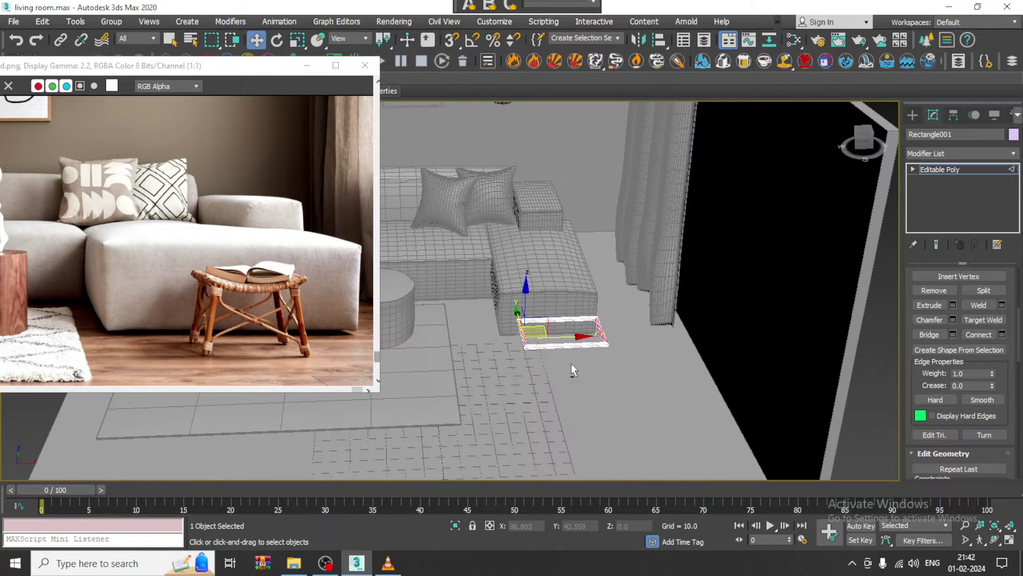
pyautogui.click(959, 170)
# - Draw a helix in the side view around the frame's end profile, with radii about 0.96 and 2.4 and height about 0.52
pyautogui.scroll(6, 561, 350)
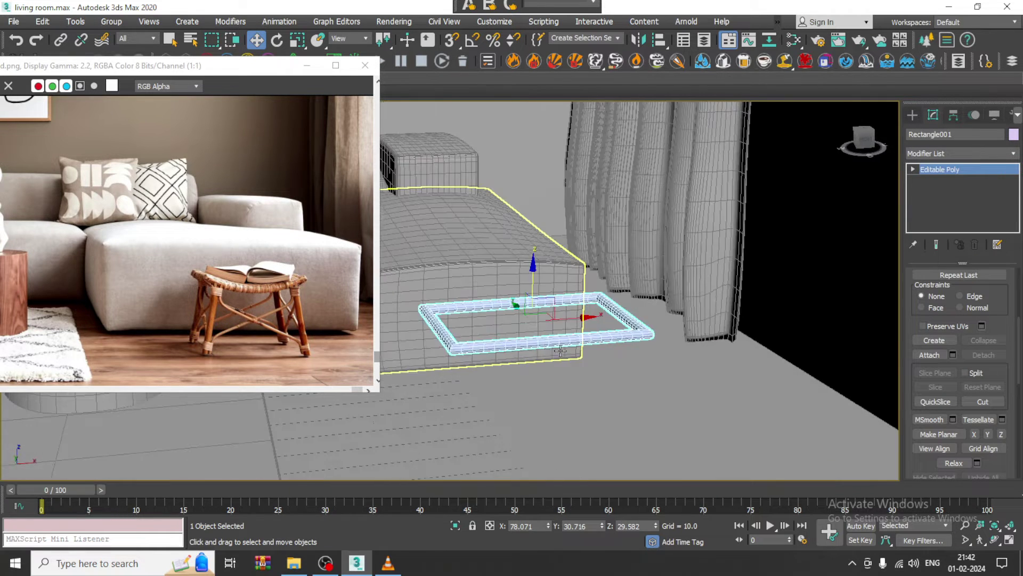
pyautogui.scroll(5, 562, 351)
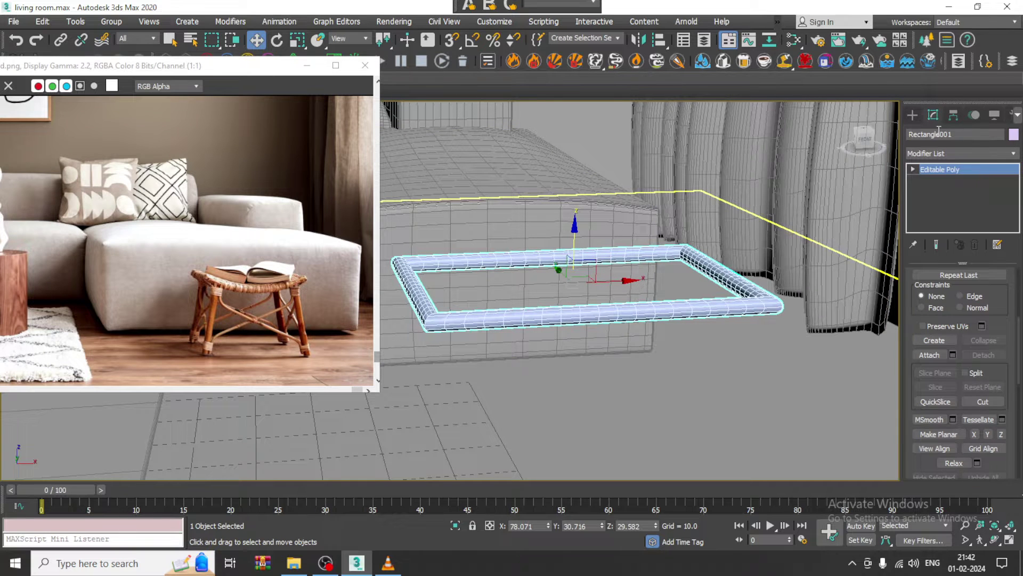
pyautogui.click(914, 115)
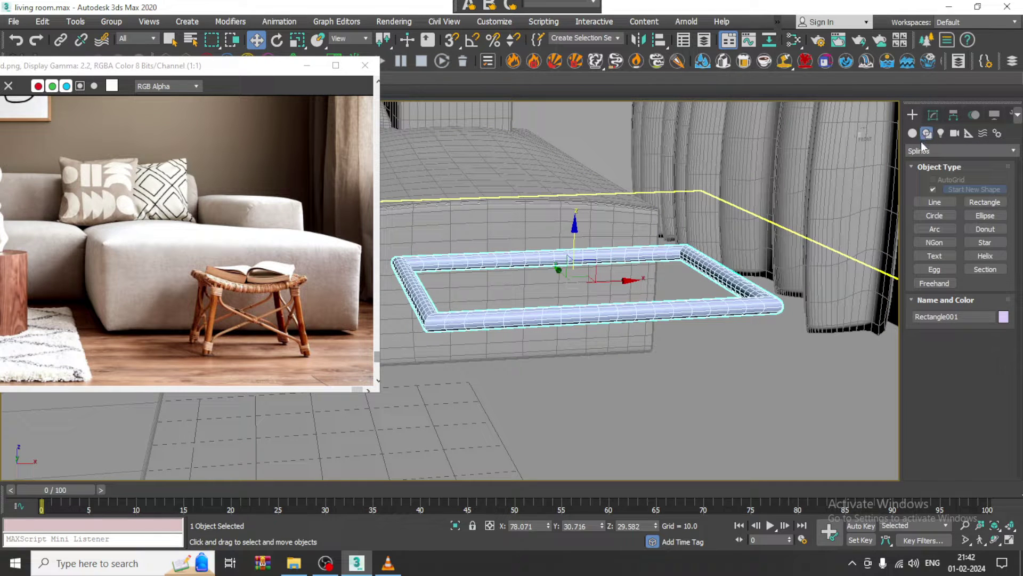
pyautogui.click(985, 256)
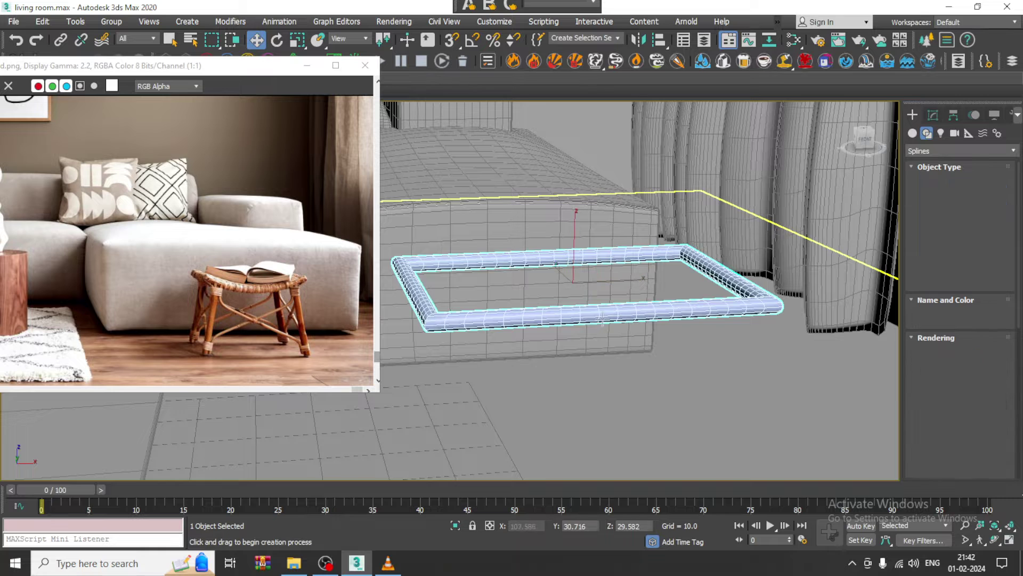
pyautogui.hotkey('alt', 'w')
pyautogui.moveTo(752, 218); pyautogui.dragTo(715, 229, button='middle')
pyautogui.hotkey('alt', 'w')
pyautogui.press('z')
pyautogui.scroll(-4, 612, 275)
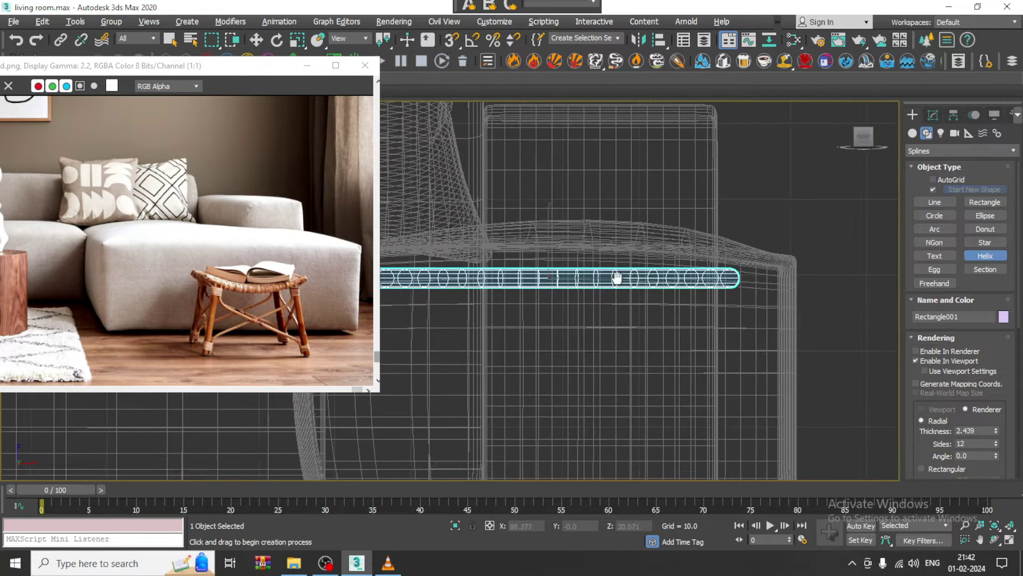
pyautogui.scroll(-3, 613, 276)
pyautogui.hotkey('alt', 'w')
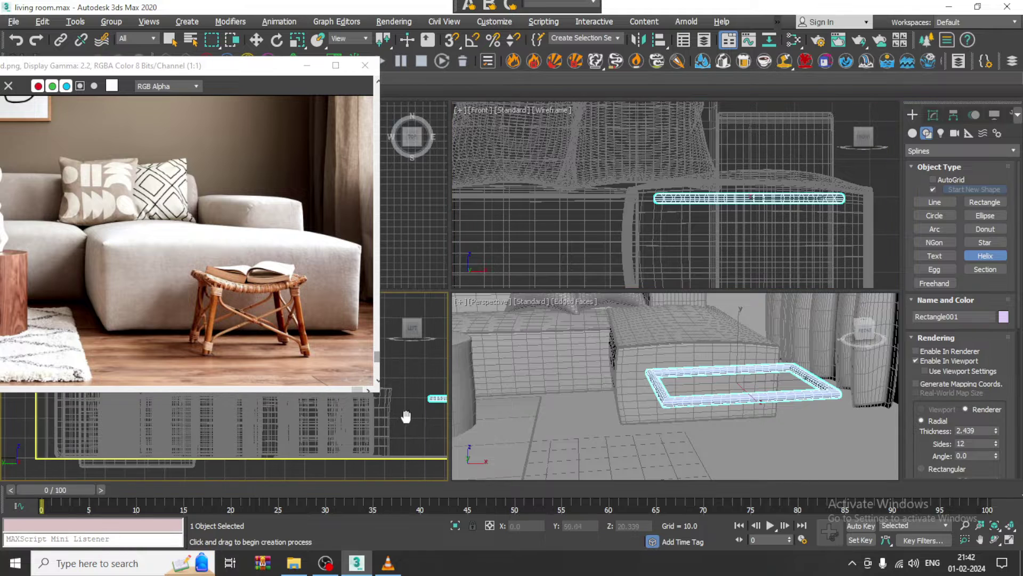
pyautogui.rightClick(437, 416)
pyautogui.hotkey('alt', 'w')
pyautogui.press('z')
pyautogui.moveTo(840, 290); pyautogui.dragTo(783, 300, button='middle')
pyautogui.moveTo(756, 300); pyautogui.dragTo(805, 301)
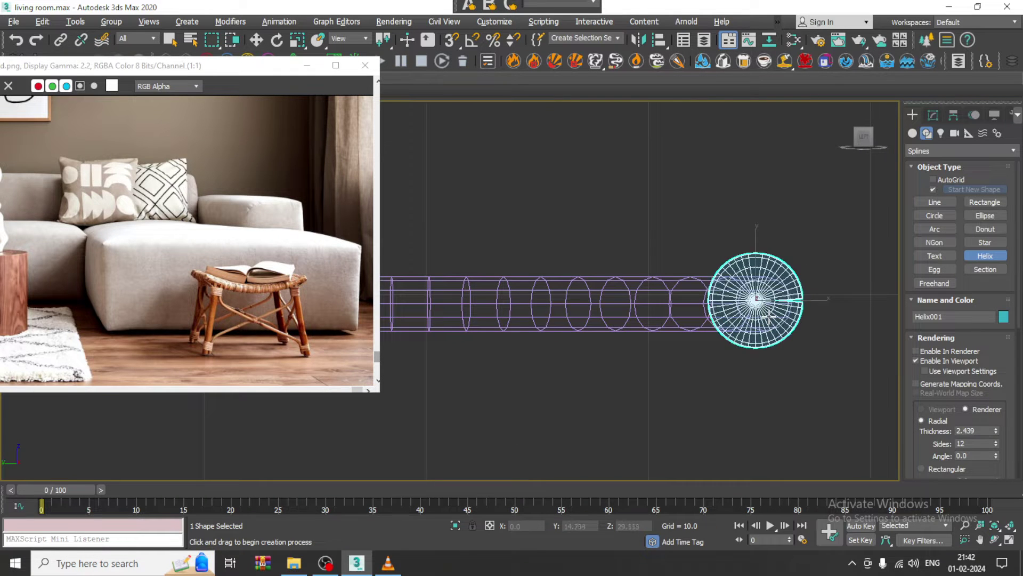
pyautogui.click(748, 303)
pyautogui.rightClick(748, 246)
# - Move the helix along X onto the frame's front bar, to an X position of about 75.6
pyautogui.hotkey('alt', 'w')
pyautogui.middleClick(694, 379)
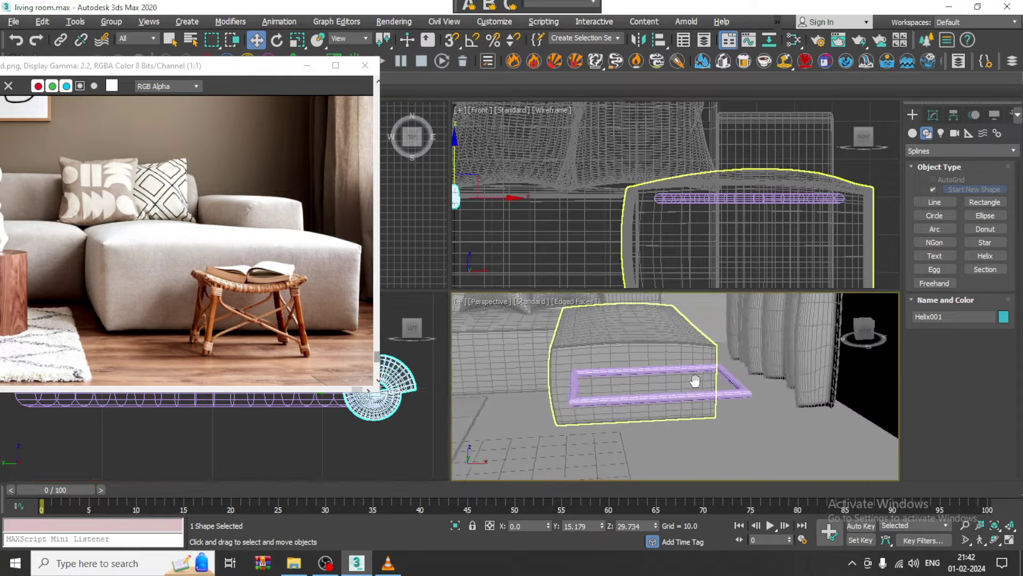
pyautogui.press('z')
pyautogui.hotkey('alt', 'w')
pyautogui.scroll(-8, 692, 377)
pyautogui.scroll(-8, 669, 365)
pyautogui.moveTo(709, 356); pyautogui.dragTo(752, 356)
pyautogui.press('z')
pyautogui.scroll(-4, 576, 314)
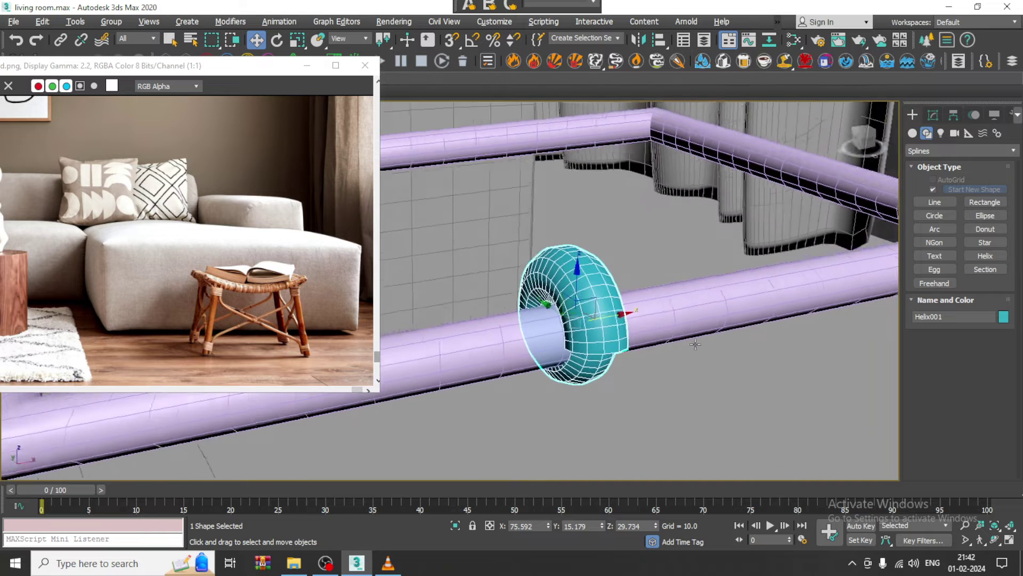
# - Turn off the helix's viewport tube display and set it to about 5.31 turns with a height of about 15.1
pyautogui.click(932, 114)
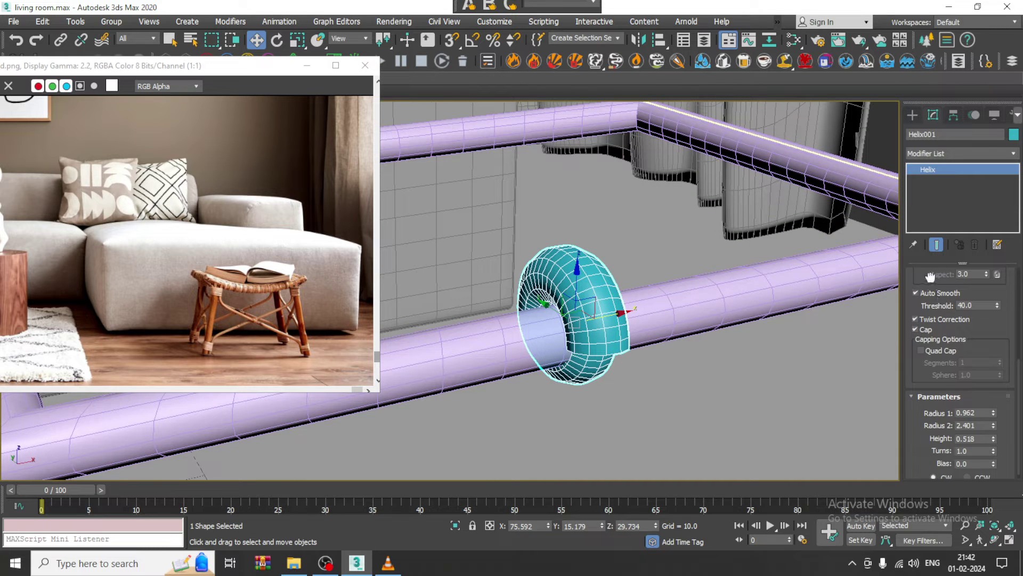
pyautogui.click(935, 274)
pyautogui.click(916, 298)
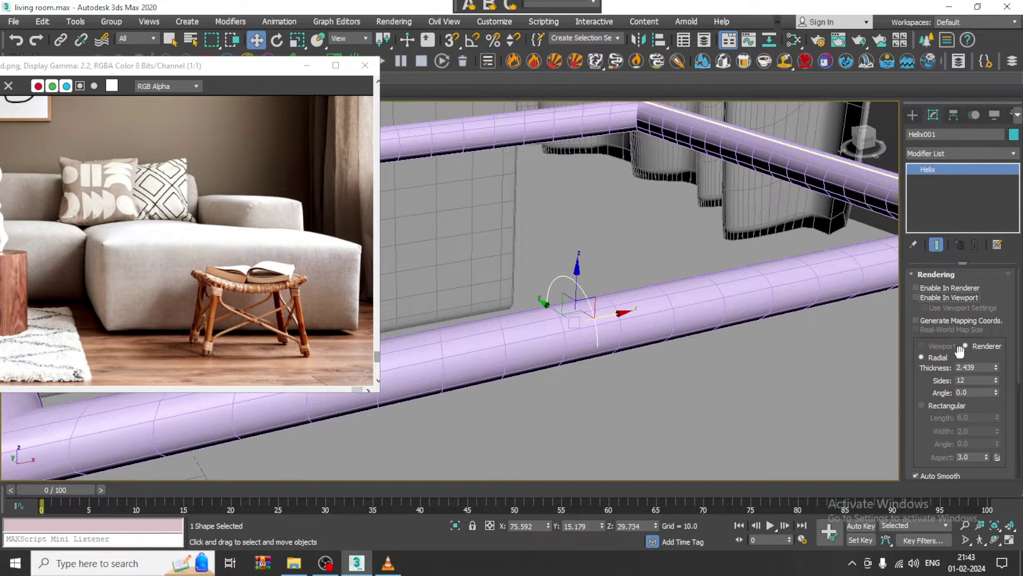
pyautogui.moveTo(934, 434); pyautogui.dragTo(924, 244)
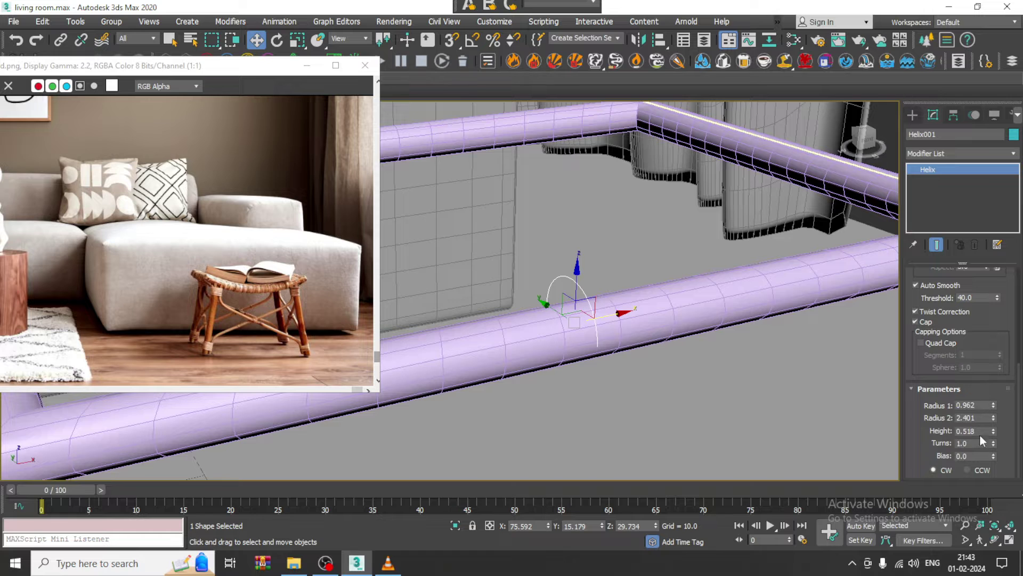
pyautogui.moveTo(994, 436); pyautogui.dragTo(941, 340)
pyautogui.moveTo(993, 434); pyautogui.dragTo(839, 506)
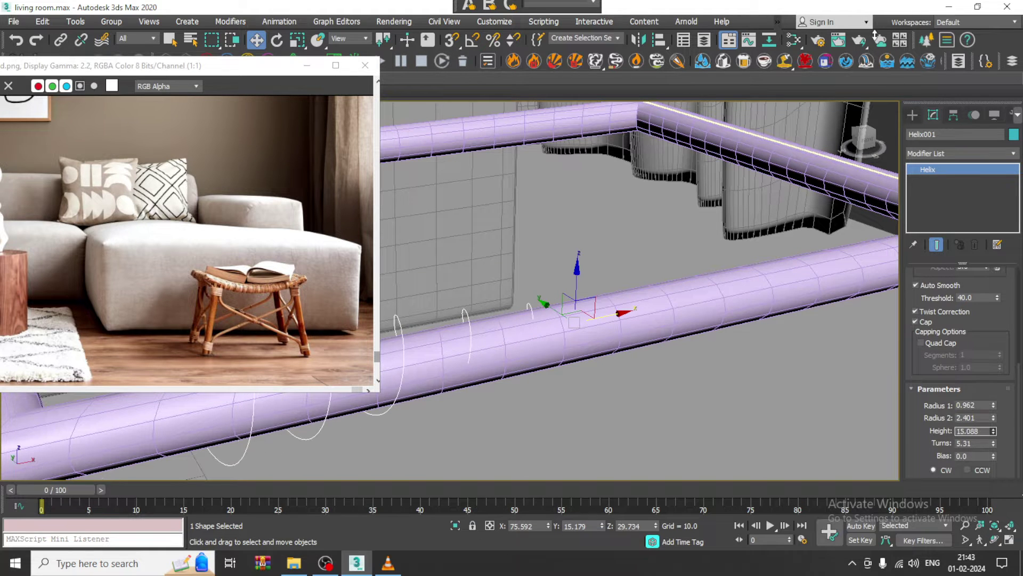
# - Try helix radii of about 1.58 and 1.5 for the coil around the front bar
pyautogui.moveTo(996, 405); pyautogui.dragTo(1010, 373)
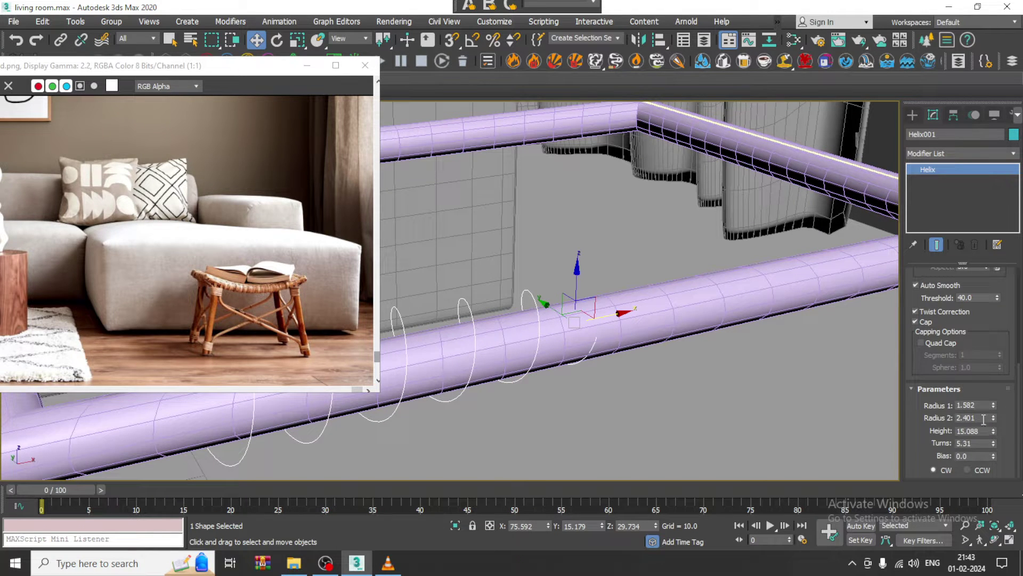
pyautogui.moveTo(993, 420); pyautogui.dragTo(994, 431)
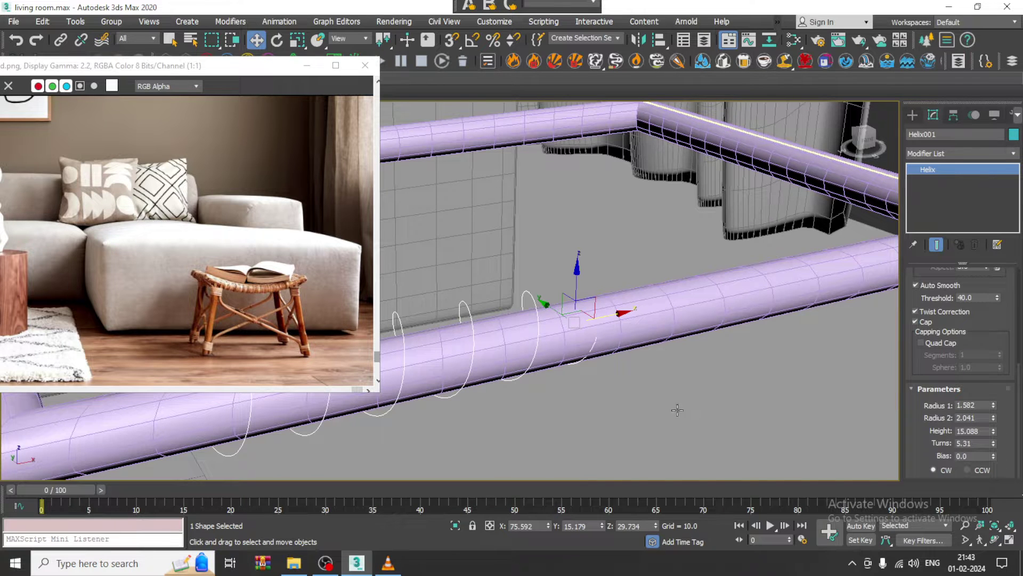
pyautogui.scroll(-2, 686, 344)
pyautogui.moveTo(688, 327); pyautogui.dragTo(794, 292, button='middle')
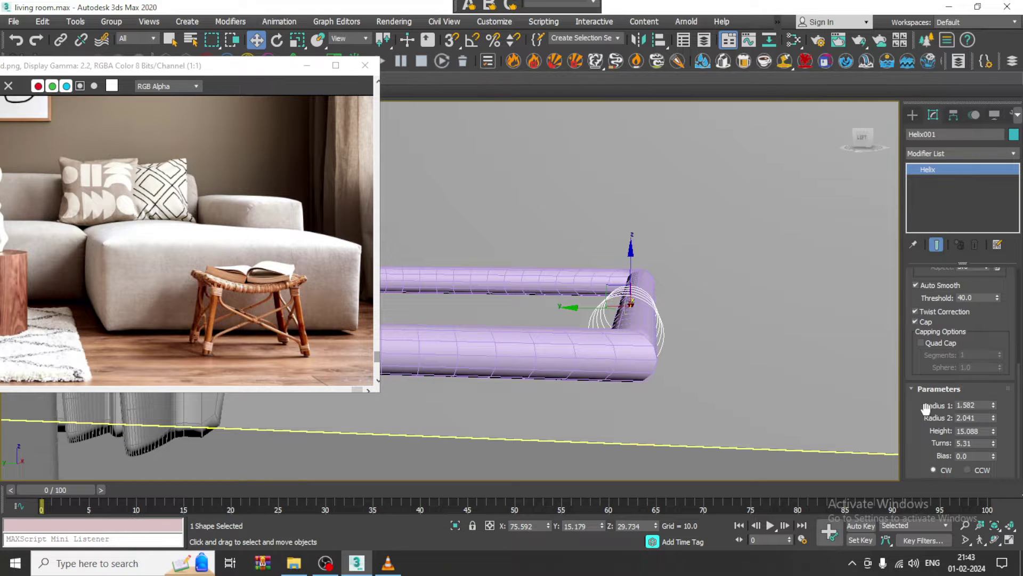
pyautogui.doubleClick(982, 418)
pyautogui.write('1.5')
pyautogui.press('Return')
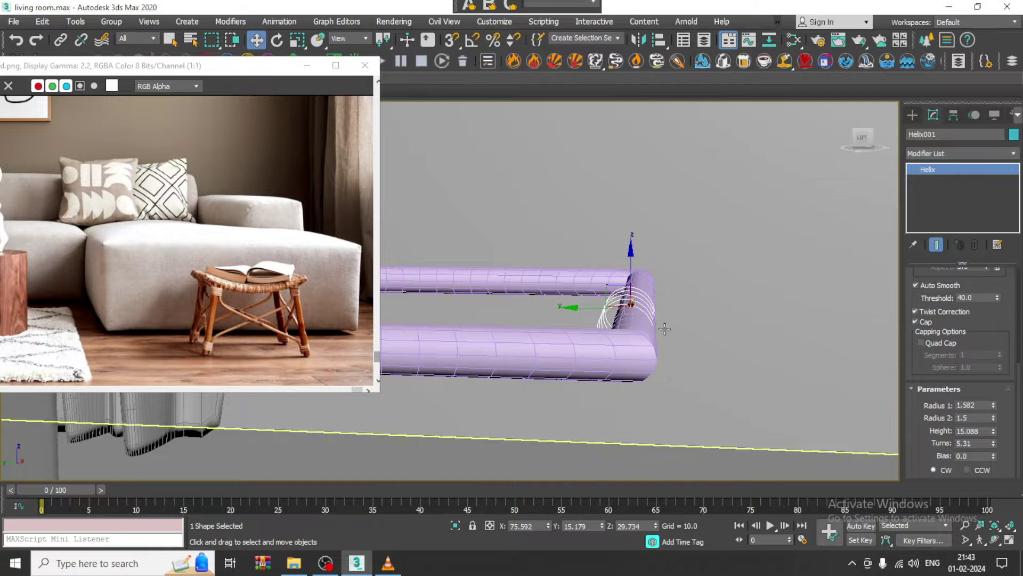
# - Shift the helix along Y to about 14.73 and tighten its radii to about 1.23 and 1.2
pyautogui.moveTo(578, 308); pyautogui.dragTo(585, 307)
pyautogui.keyDown('alt'); pyautogui.moveTo(585, 307); pyautogui.dragTo(622, 324, button='middle'); pyautogui.keyUp('alt')
pyautogui.moveTo(993, 406); pyautogui.dragTo(913, 417)
pyautogui.write('1.2')
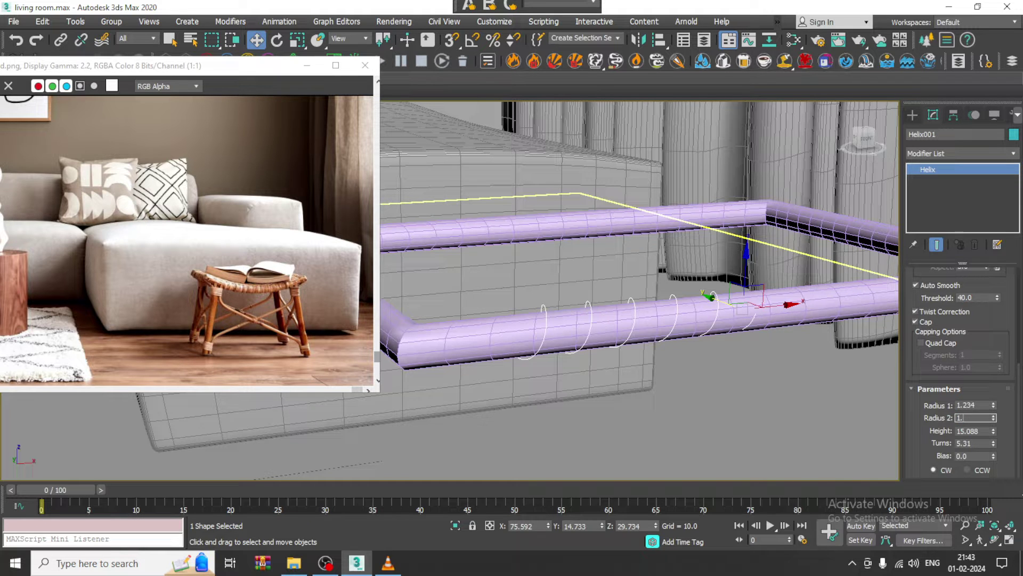
pyautogui.keyDown('alt'); pyautogui.moveTo(458, 328); pyautogui.dragTo(694, 288, button='middle'); pyautogui.keyUp('alt')
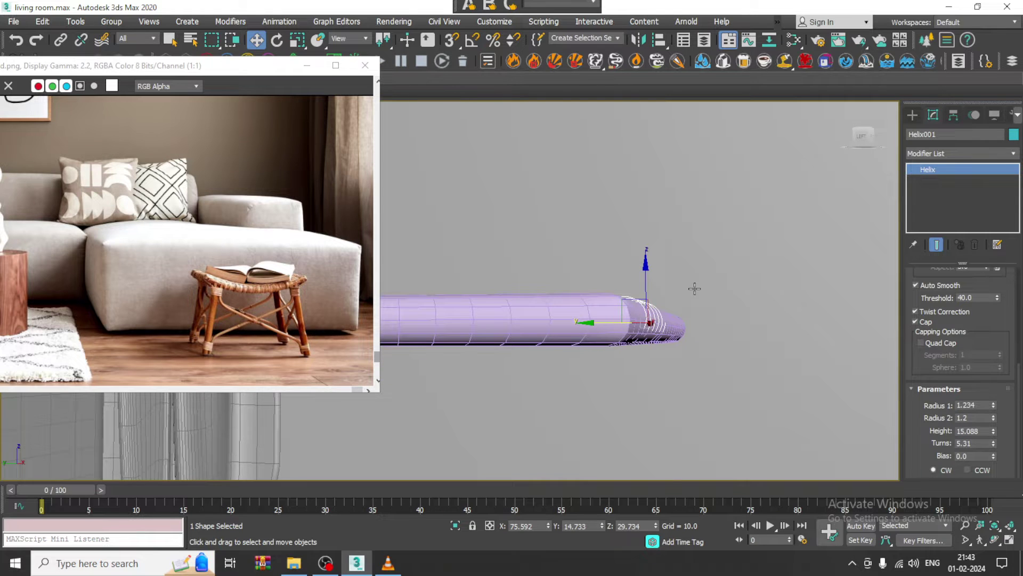
# - Check the coil's fit around the front bar and set both helix radii to 1.3
pyautogui.scroll(5, 662, 299)
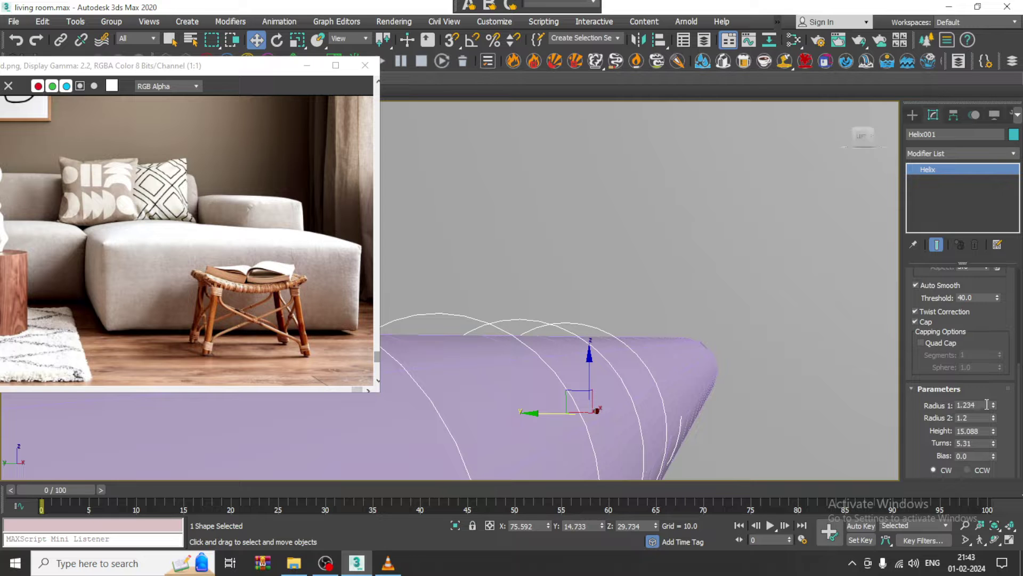
pyautogui.moveTo(994, 417); pyautogui.dragTo(994, 413)
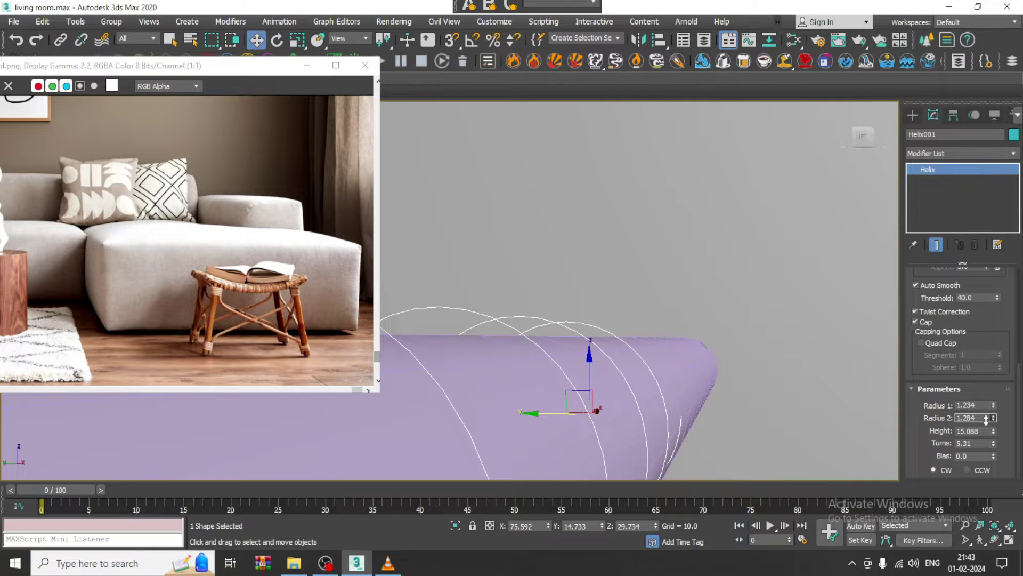
pyautogui.scroll(-5, 788, 377)
pyautogui.keyDown('alt'); pyautogui.moveTo(769, 347); pyautogui.dragTo(623, 376, button='middle'); pyautogui.keyUp('alt')
pyautogui.doubleClick(974, 406)
pyautogui.write('1.3')
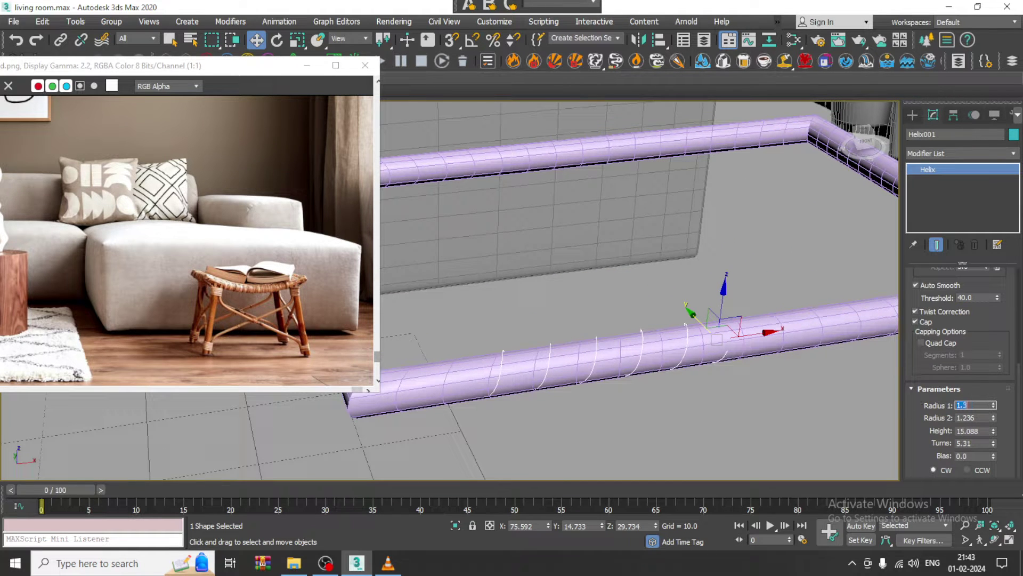
pyautogui.moveTo(982, 417); pyautogui.dragTo(886, 413)
pyautogui.write('1.3')
pyautogui.press('Return')
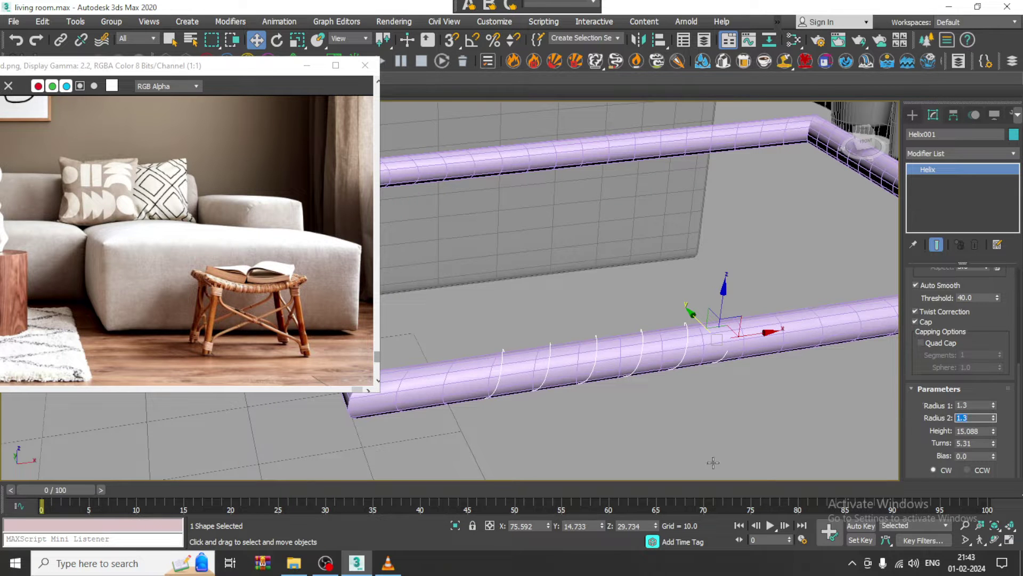
# - Raise the helix to about 11.36 turns and extend its height to about 19.16
pyautogui.keyDown('alt'); pyautogui.moveTo(724, 310); pyautogui.dragTo(744, 288, button='middle'); pyautogui.keyUp('alt')
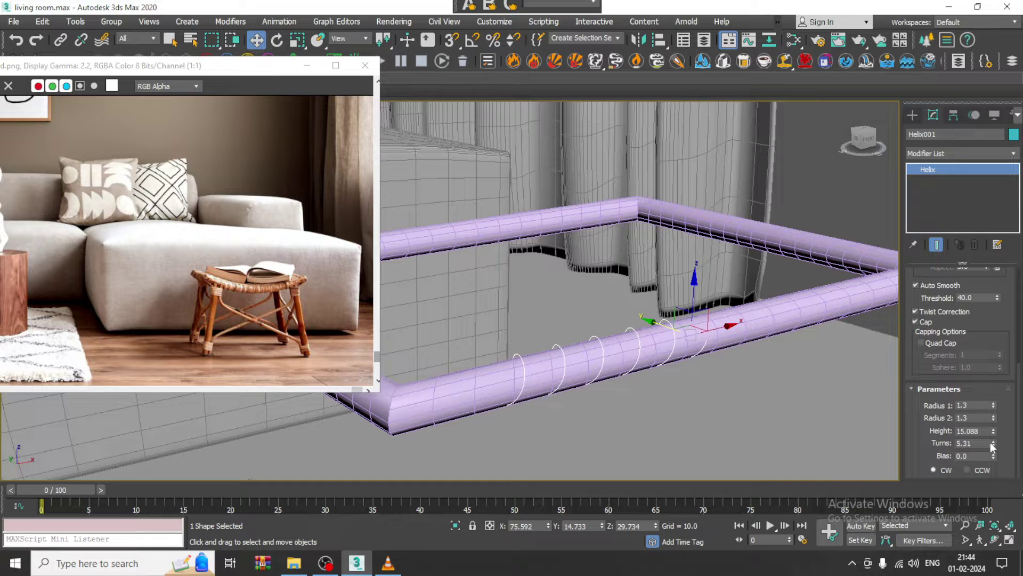
pyautogui.moveTo(995, 444); pyautogui.dragTo(963, 367)
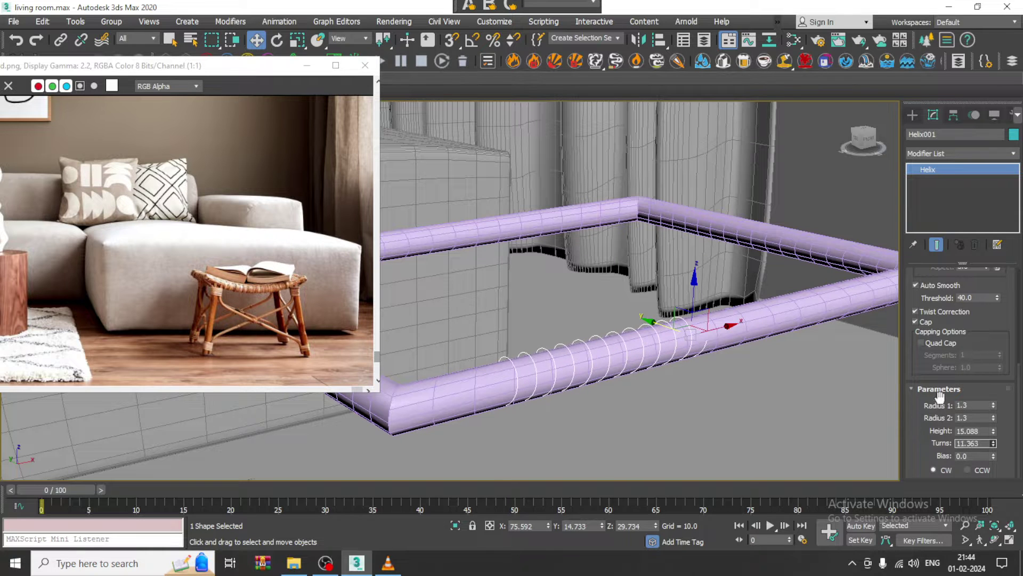
pyautogui.moveTo(995, 430); pyautogui.dragTo(994, 400)
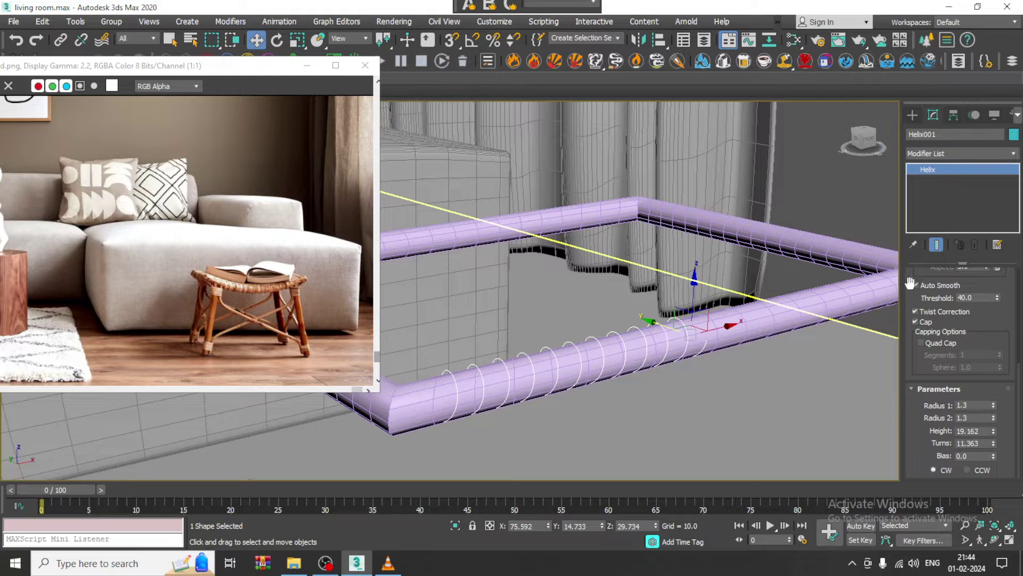
# - Display the helix as a radial tube in the viewport, with a thickness of about 0.146 and 9 sides
pyautogui.moveTo(912, 275); pyautogui.dragTo(925, 570)
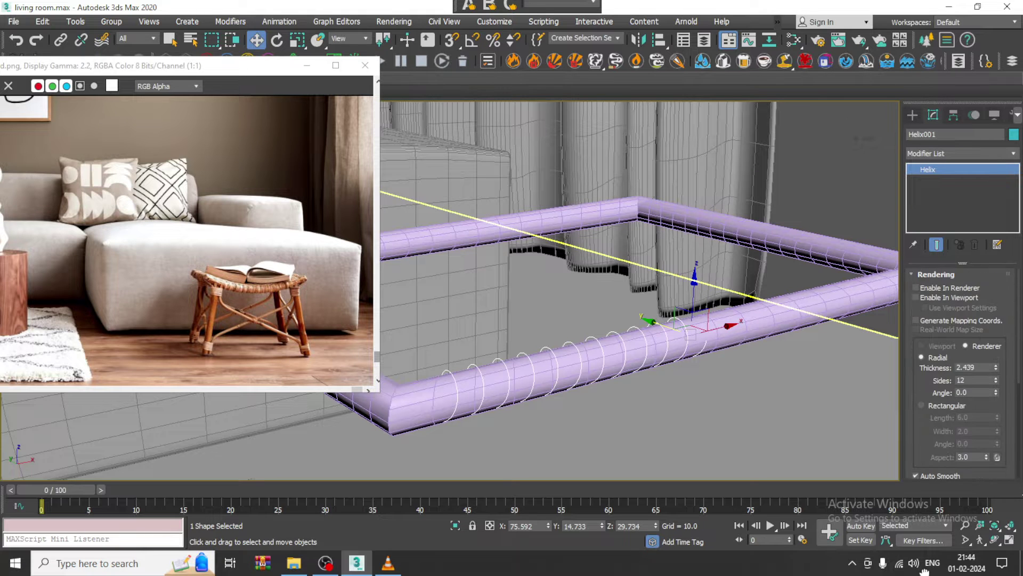
pyautogui.click(916, 297)
pyautogui.moveTo(996, 370); pyautogui.dragTo(1015, 428)
pyautogui.keyDown('alt'); pyautogui.moveTo(713, 376); pyautogui.dragTo(672, 410, button='middle'); pyautogui.keyUp('alt')
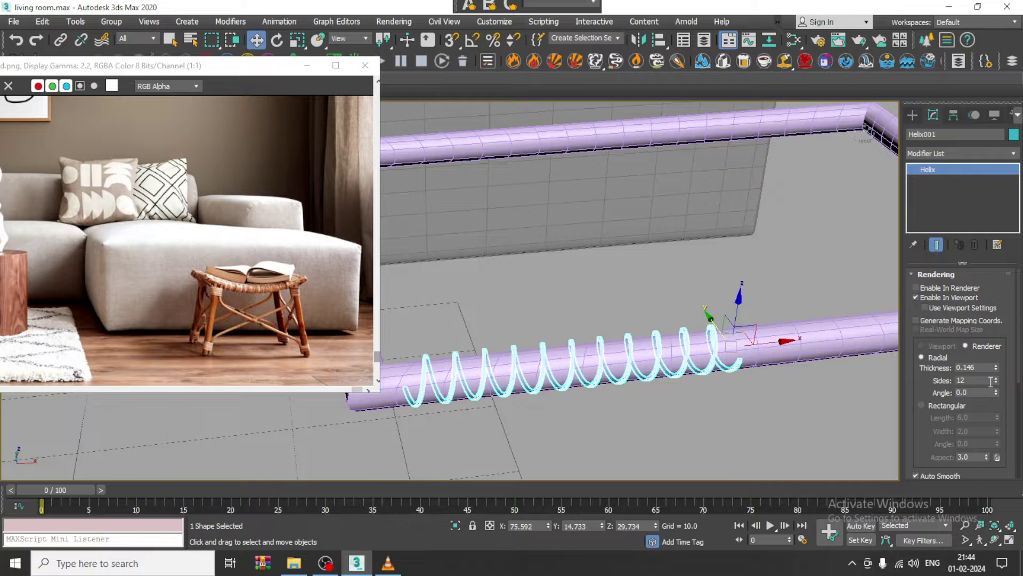
pyautogui.moveTo(995, 380); pyautogui.dragTo(995, 383)
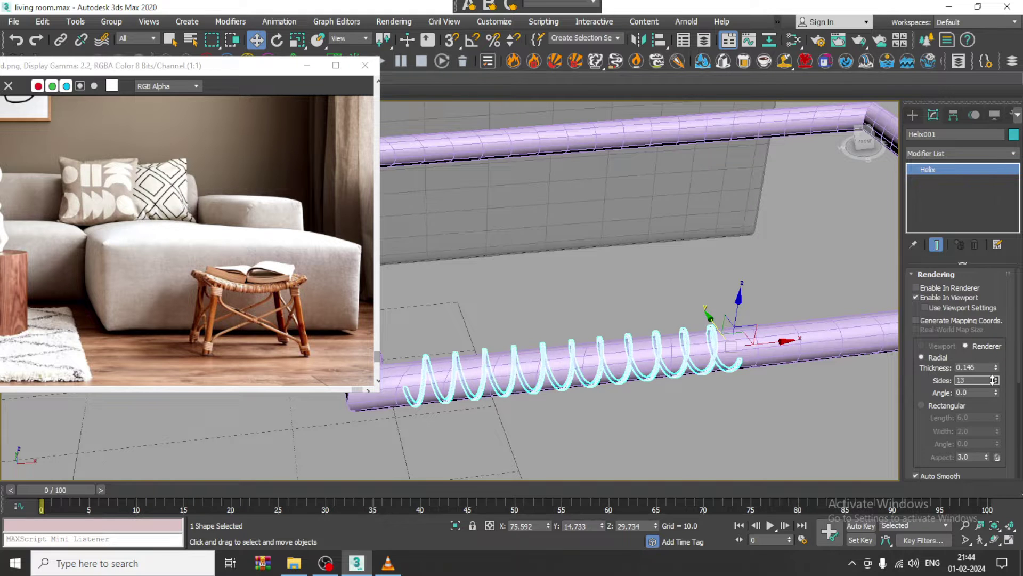
pyautogui.click(995, 378)
pyautogui.click(995, 378)
pyautogui.click(996, 378)
# - Clone the helix along the frame's front bar to an X position of about 94.7
pyautogui.scroll(-5, 691, 321)
pyautogui.moveTo(685, 323); pyautogui.dragTo(639, 324, button='middle')
pyautogui.scroll(2, 634, 339)
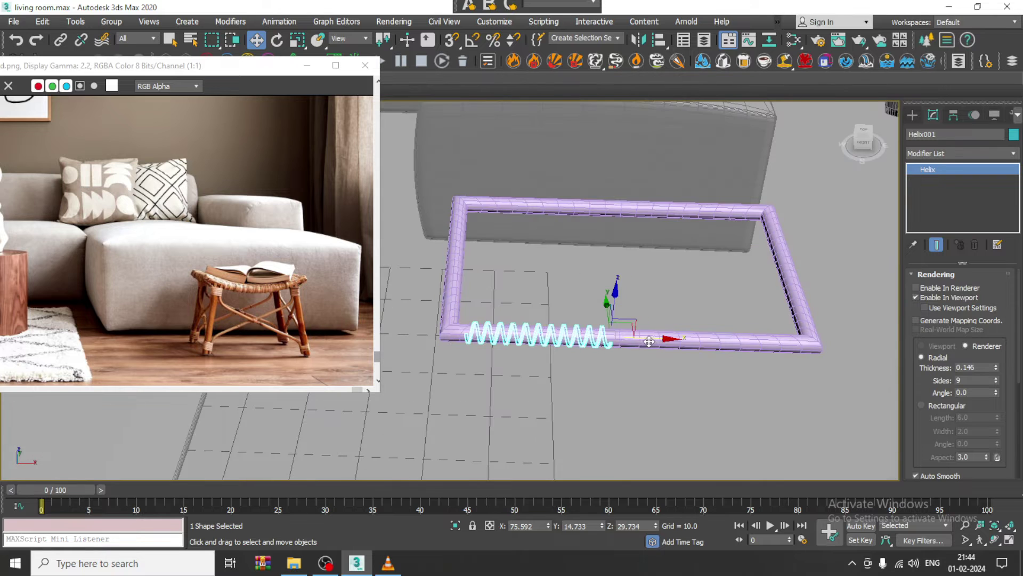
pyautogui.moveTo(635, 341)
pyautogui.keyDown('shift'); pyautogui.mouseDown()
pyautogui.moveTo(793, 347)
pyautogui.moveTo(781, 356)
pyautogui.mouseUp(); pyautogui.keyUp('shift')
pyautogui.click(530, 337)
# - Increase the cloned helix to about 21.36 turns and shift it slightly along X to about 95.6
pyautogui.moveTo(709, 288)
pyautogui.keyDown('alt'); pyautogui.mouseDown(button='middle')
pyautogui.moveTo(653, 244)
pyautogui.moveTo(740, 250)
pyautogui.moveTo(757, 278)
pyautogui.mouseUp(button='middle'); pyautogui.keyUp('alt')
pyautogui.moveTo(917, 374); pyautogui.dragTo(915, 184)
pyautogui.moveTo(993, 443); pyautogui.dragTo(983, 354)
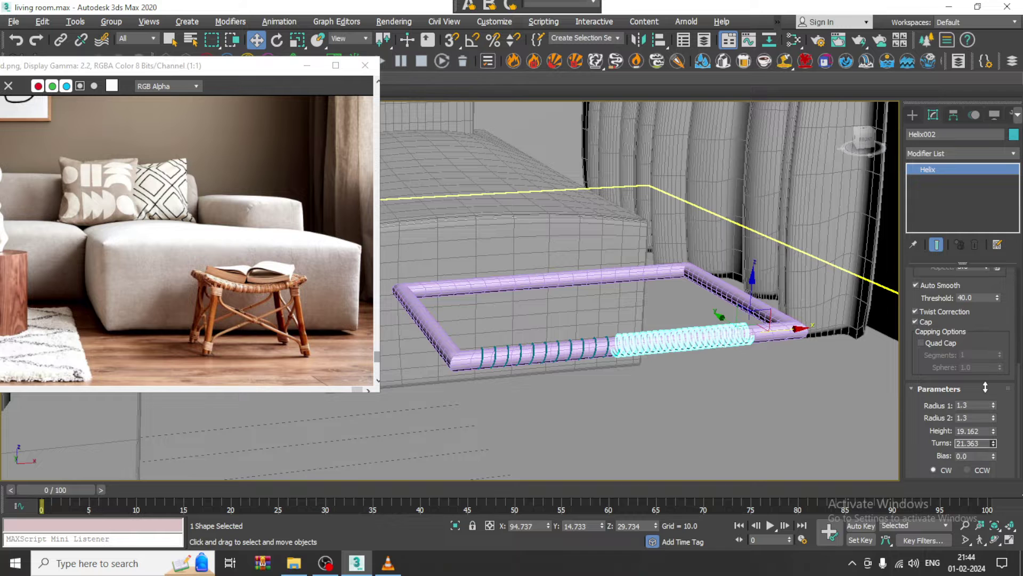
pyautogui.keyDown('alt'); pyautogui.moveTo(703, 351); pyautogui.dragTo(717, 334, button='middle'); pyautogui.keyUp('alt')
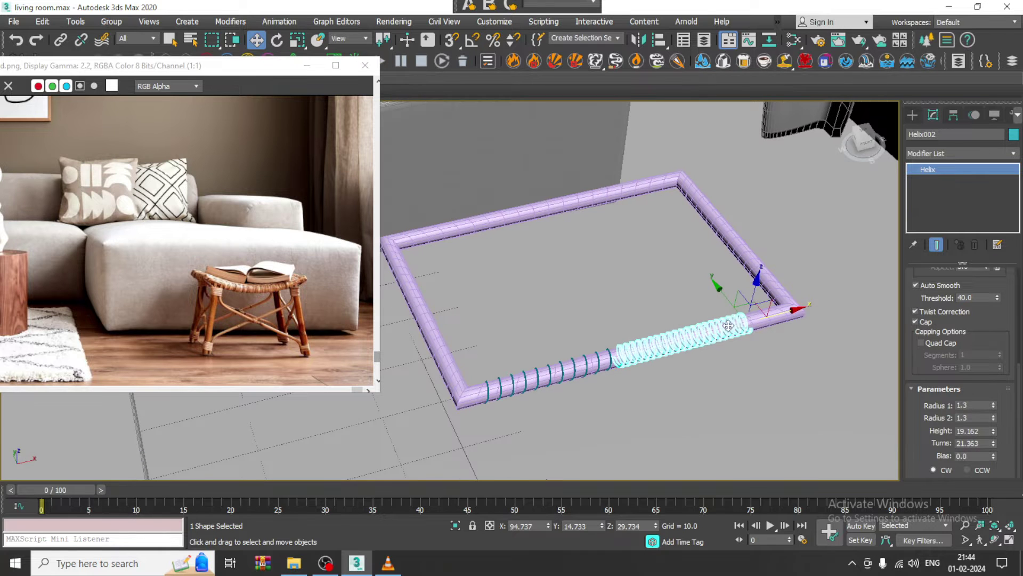
pyautogui.moveTo(764, 319); pyautogui.dragTo(811, 401)
pyautogui.press('e')
pyautogui.keyDown('alt'); pyautogui.moveTo(805, 397); pyautogui.dragTo(788, 362, button='middle'); pyautogui.keyUp('alt')
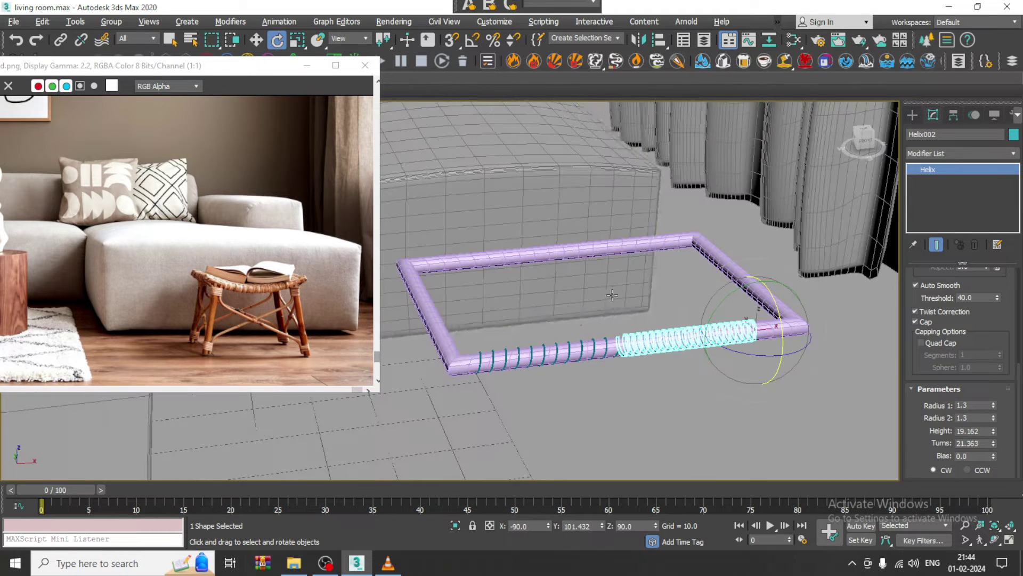
# - Select both front-bar helices and clone them along Y onto the frame's back bar
pyautogui.keyDown('alt'); pyautogui.moveTo(545, 354); pyautogui.dragTo(701, 306, button='middle'); pyautogui.keyUp('alt')
pyautogui.scroll(2, 571, 343)
pyautogui.keyDown('ctrl'); pyautogui.click(591, 361); pyautogui.keyUp('ctrl')
pyautogui.scroll(-2, 591, 361)
pyautogui.press('w')
pyautogui.keyDown('alt'); pyautogui.moveTo(625, 324); pyautogui.dragTo(638, 293, button='middle'); pyautogui.keyUp('alt')
pyautogui.keyDown('shift'); pyautogui.moveTo(641, 302); pyautogui.dragTo(458, 264); pyautogui.keyUp('shift')
pyautogui.click(513, 337)
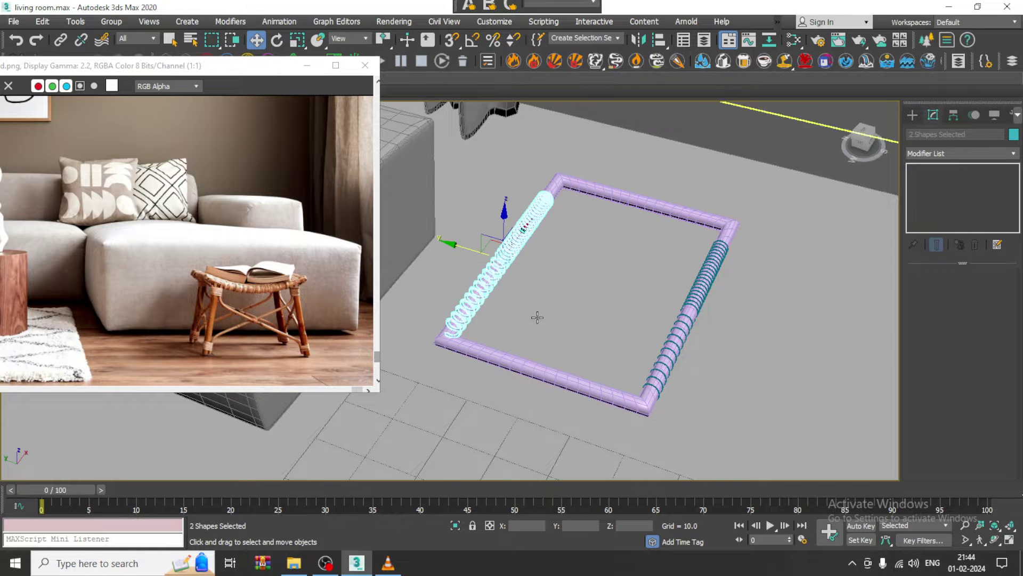
# - Examine the fit of the cloned helices on the back bar from several angles
pyautogui.keyDown('alt'); pyautogui.moveTo(537, 322); pyautogui.dragTo(536, 290, button='middle'); pyautogui.keyUp('alt')
pyautogui.scroll(8, 507, 274)
pyautogui.moveTo(573, 258)
pyautogui.keyDown('alt'); pyautogui.mouseDown(button='middle')
pyautogui.moveTo(569, 229)
pyautogui.moveTo(469, 253)
pyautogui.moveTo(592, 262)
pyautogui.moveTo(603, 291)
pyautogui.moveTo(590, 304)
pyautogui.moveTo(620, 329)
pyautogui.mouseUp(button='middle'); pyautogui.keyUp('alt')
pyautogui.scroll(-5, 592, 262)
pyautogui.scroll(3, 603, 291)
pyautogui.scroll(-5, 590, 303)
pyautogui.scroll(2, 610, 325)
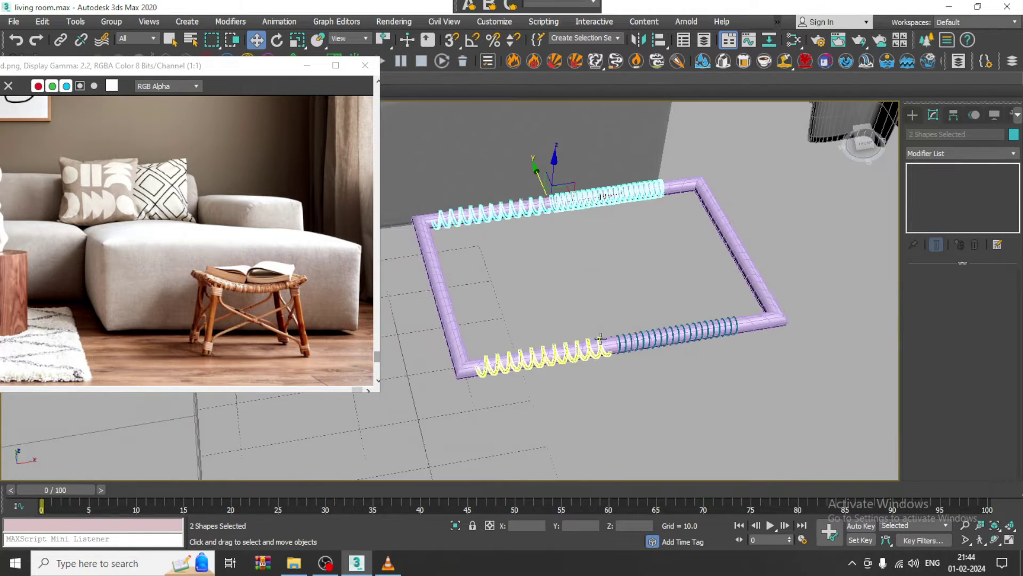
# - Lengthen the front bar's denser helix to a height of about 23.95 and slide it along X to about 98.28
pyautogui.click(652, 340)
pyautogui.scroll(3, 662, 335)
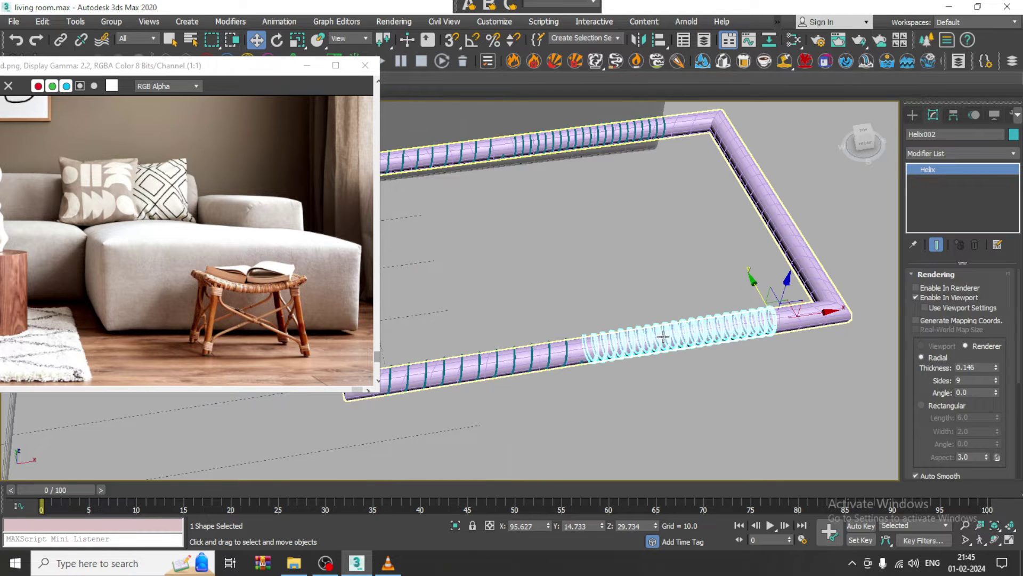
pyautogui.moveTo(699, 330); pyautogui.dragTo(688, 334, button='middle')
pyautogui.keyDown('alt'); pyautogui.moveTo(680, 295); pyautogui.dragTo(673, 287, button='middle'); pyautogui.keyUp('alt')
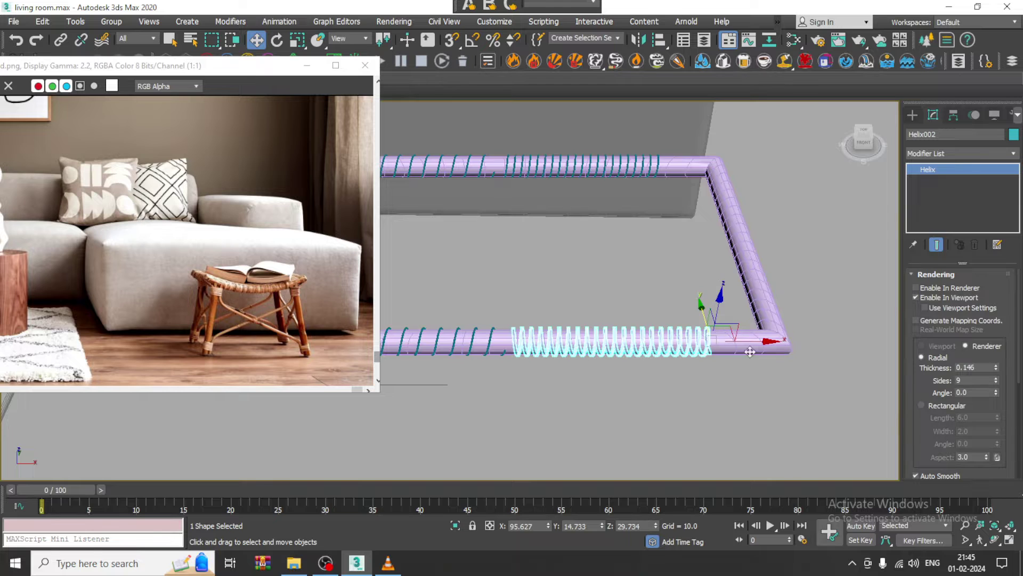
pyautogui.moveTo(751, 345); pyautogui.dragTo(739, 345)
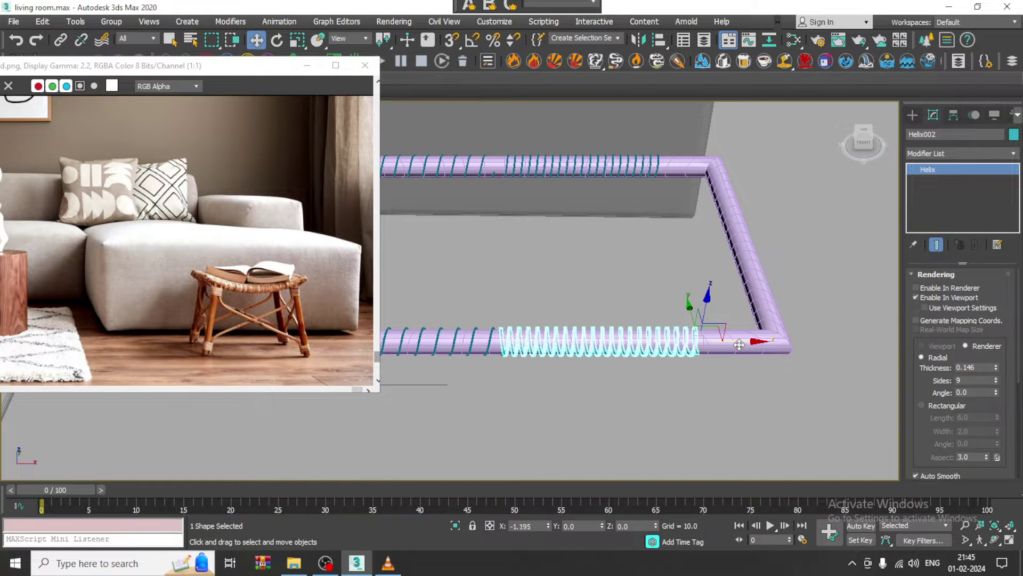
pyautogui.moveTo(937, 384); pyautogui.dragTo(943, 278)
pyautogui.moveTo(920, 416); pyautogui.dragTo(930, 361)
pyautogui.moveTo(993, 441)
pyautogui.mouseDown()
pyautogui.moveTo(994, 414)
pyautogui.moveTo(1004, 428)
pyautogui.mouseUp()
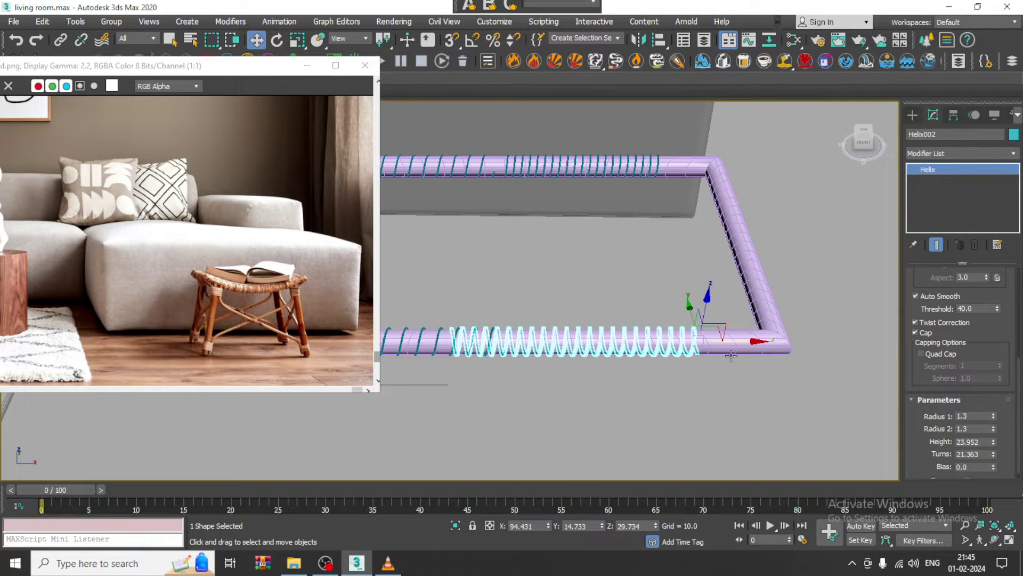
pyautogui.moveTo(736, 340); pyautogui.dragTo(777, 340)
# - Clone the front bar's denser helix along Y into the middle of the frame, to about 32.3
pyautogui.keyDown('alt'); pyautogui.moveTo(633, 277); pyautogui.dragTo(648, 329, button='middle'); pyautogui.keyUp('alt')
pyautogui.scroll(-5, 667, 283)
pyautogui.scroll(2, 649, 329)
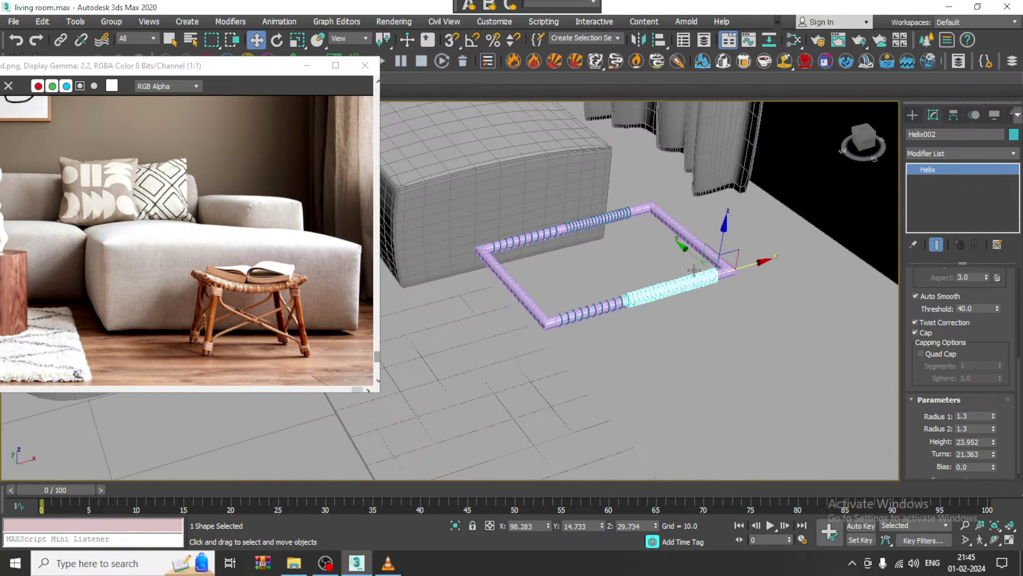
pyautogui.moveTo(692, 257)
pyautogui.keyDown('shift'); pyautogui.mouseDown()
pyautogui.moveTo(635, 229)
pyautogui.moveTo(642, 220)
pyautogui.mouseUp(); pyautogui.keyUp('shift')
pyautogui.click(514, 338)
# - Turn on angle snapping and rotate the new helix -90 degrees about Z, parallel to the short bars
pyautogui.click(471, 40)
pyautogui.rightClick(471, 39)
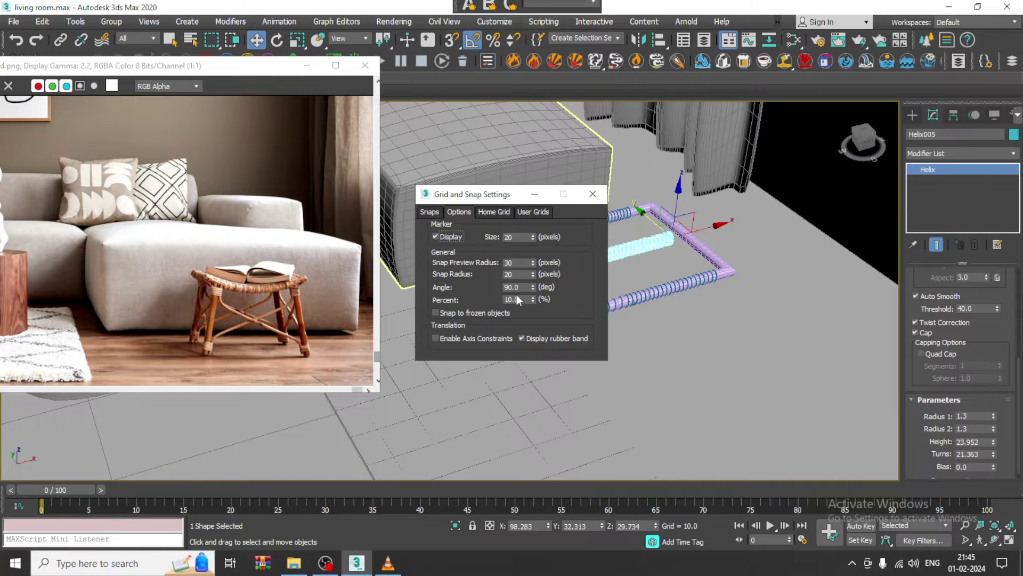
pyautogui.click(593, 194)
pyautogui.press('e')
pyautogui.moveTo(658, 263); pyautogui.dragTo(620, 248)
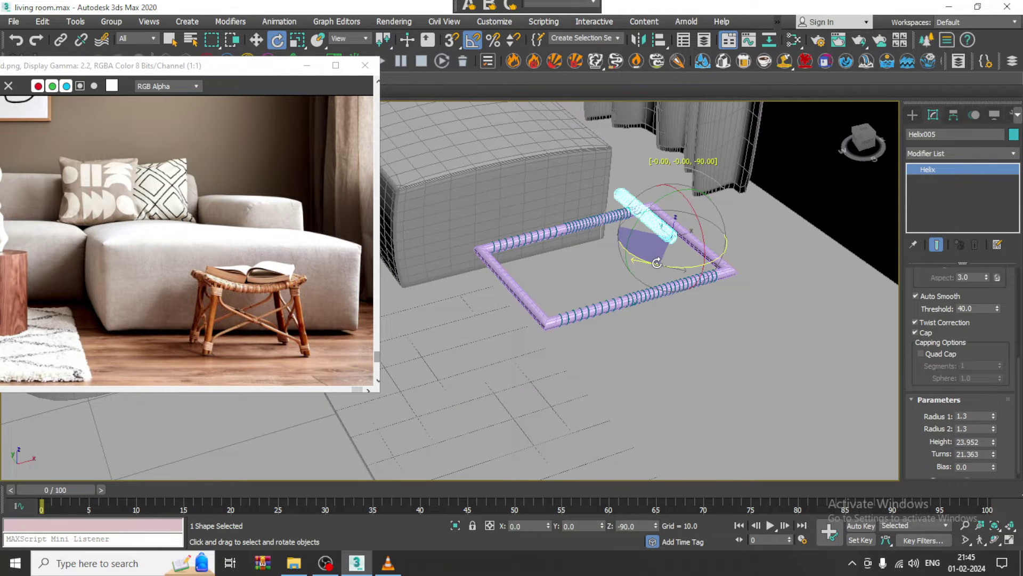
# - Move the rotated helix onto the nearby short bar, to about X 102.1 and Y 20.09
pyautogui.press('w')
pyautogui.keyDown('alt'); pyautogui.moveTo(688, 224); pyautogui.dragTo(697, 281, button='middle'); pyautogui.keyUp('alt')
pyautogui.moveTo(710, 229); pyautogui.dragTo(726, 221)
pyautogui.moveTo(651, 200); pyautogui.dragTo(669, 260)
pyautogui.keyDown('alt'); pyautogui.moveTo(726, 270); pyautogui.dragTo(679, 220, button='middle'); pyautogui.keyUp('alt')
pyautogui.scroll(4, 677, 226)
pyautogui.scroll(-3, 606, 277)
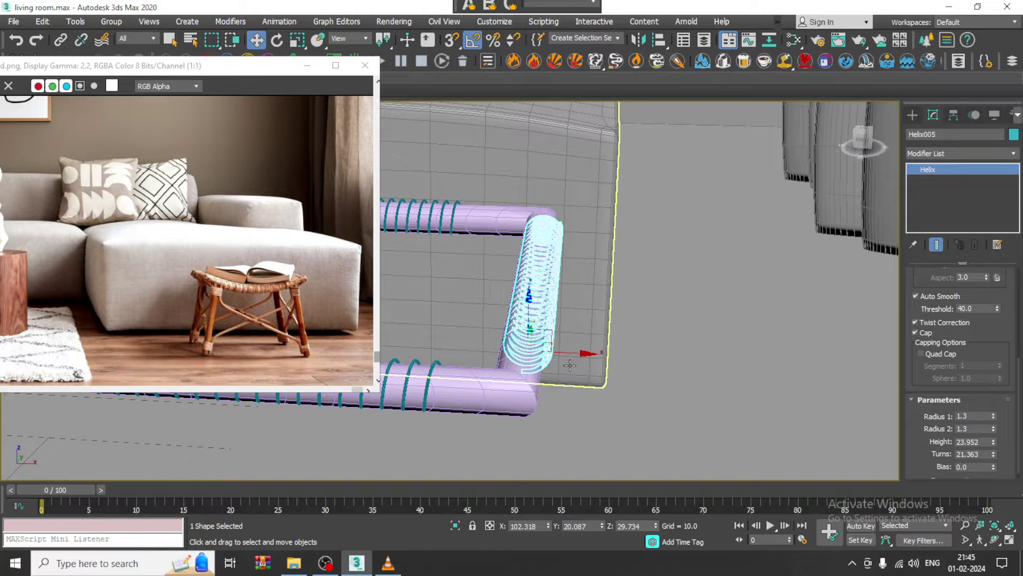
pyautogui.moveTo(579, 353); pyautogui.dragTo(575, 353)
pyautogui.keyDown('alt'); pyautogui.moveTo(599, 359); pyautogui.dragTo(588, 324, button='middle'); pyautogui.keyUp('alt')
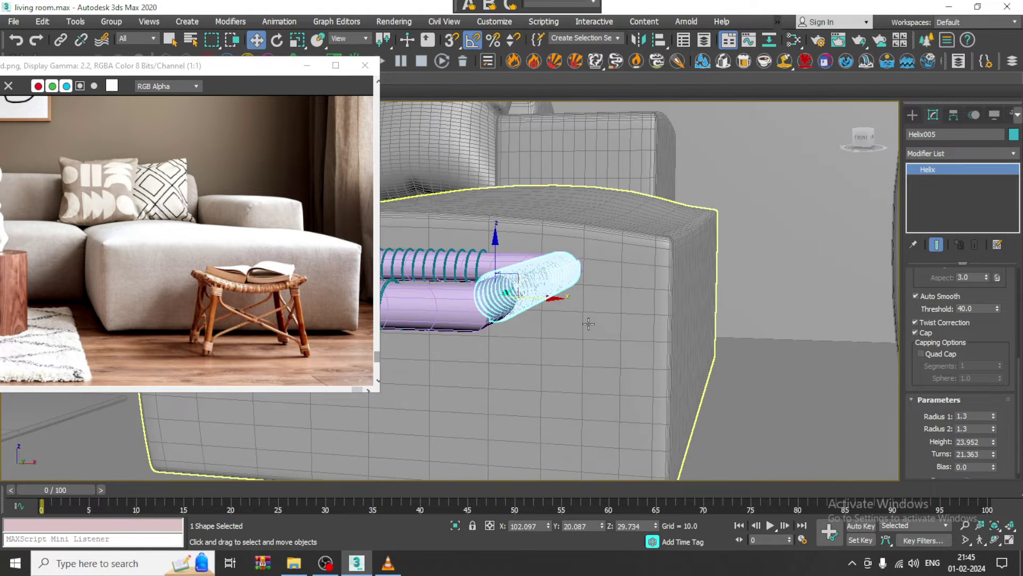
# - Center the helix on the short bar's profile in the front view, at about X 101.94 and Z 29.63
pyautogui.hotkey('alt', 'w')
pyautogui.rightClick(699, 206)
pyautogui.press('z')
pyautogui.hotkey('alt', 'w')
pyautogui.scroll(-3, 593, 221)
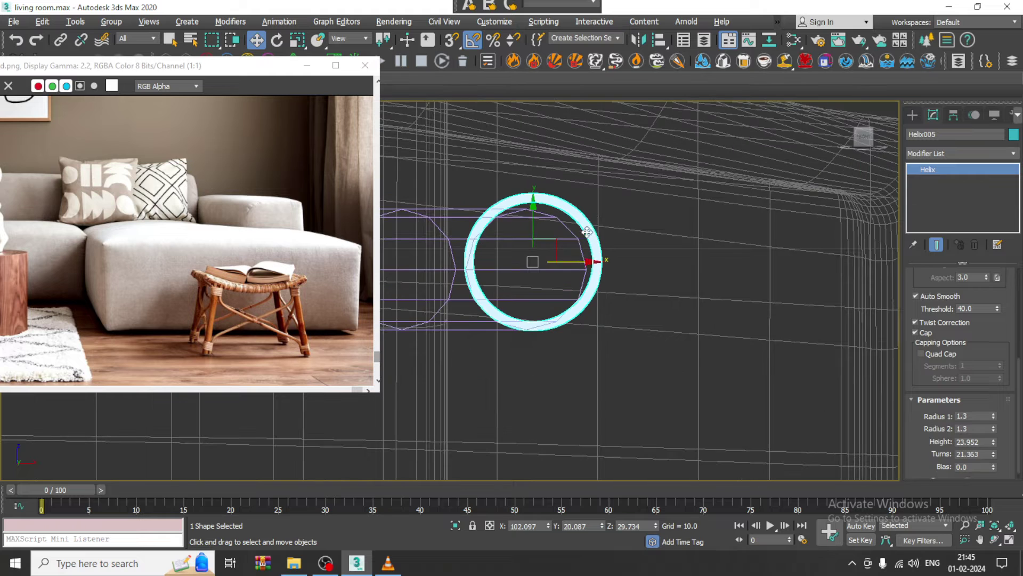
pyautogui.moveTo(587, 260); pyautogui.dragTo(575, 261)
pyautogui.moveTo(527, 220); pyautogui.dragTo(527, 222)
pyautogui.hotkey('alt', 'w')
pyautogui.rightClick(592, 346)
pyautogui.hotkey('alt', 'w')
# - Clone the short-bar helix along X onto the opposite short bar, to about 54.26
pyautogui.keyDown('alt'); pyautogui.moveTo(525, 239); pyautogui.dragTo(738, 288, button='middle'); pyautogui.keyUp('alt')
pyautogui.scroll(-4, 661, 296)
pyautogui.keyDown('alt'); pyautogui.moveTo(739, 288); pyautogui.dragTo(762, 287, button='middle'); pyautogui.keyUp('alt')
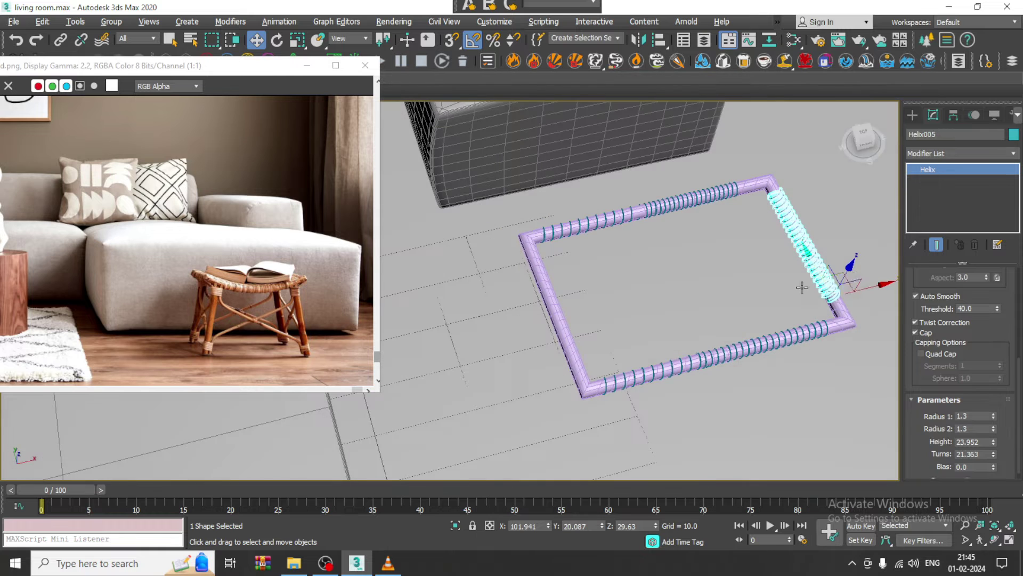
pyautogui.keyDown('shift'); pyautogui.moveTo(855, 275); pyautogui.dragTo(600, 336); pyautogui.keyUp('shift')
pyautogui.click(505, 339)
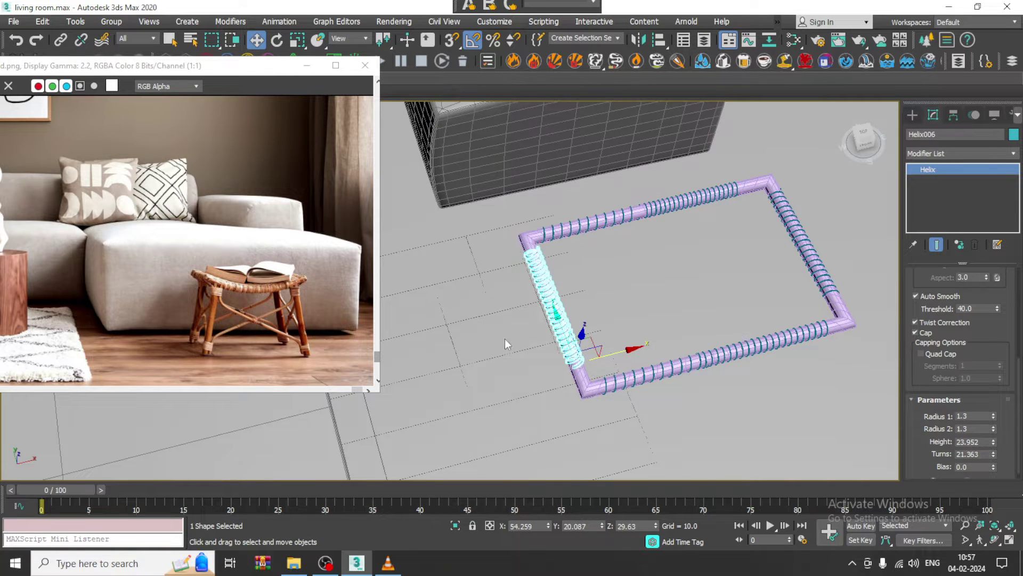
# - Freeze the floor plane under the stool's seat frame
pyautogui.press('z')
pyautogui.keyDown('alt'); pyautogui.moveTo(554, 339); pyautogui.dragTo(700, 384, button='middle'); pyautogui.keyUp('alt')
pyautogui.scroll(-3, 611, 353)
pyautogui.click(580, 408)
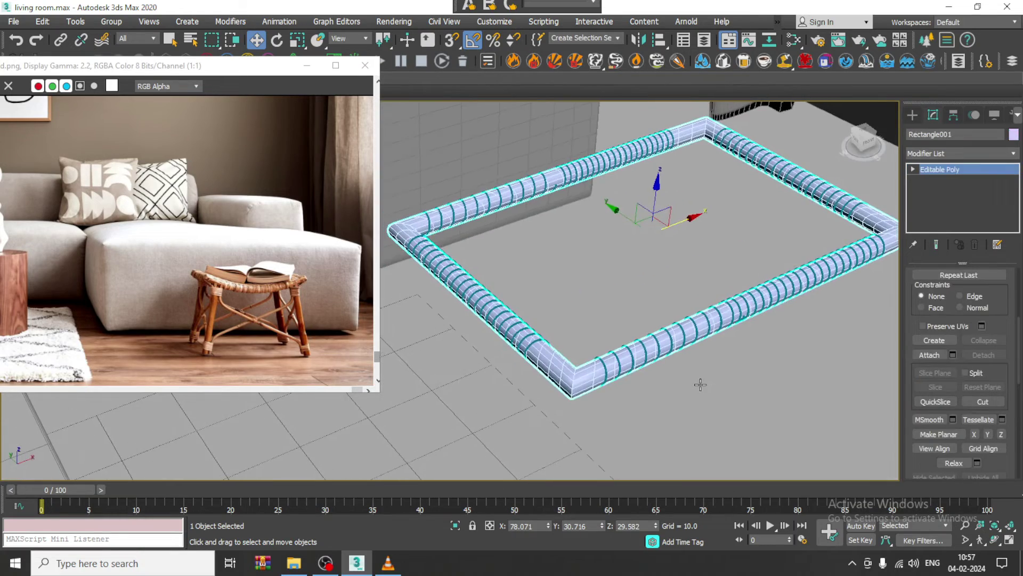
pyautogui.keyDown('alt'); pyautogui.moveTo(613, 357); pyautogui.dragTo(642, 390, button='middle'); pyautogui.keyUp('alt')
pyautogui.click(498, 226)
pyautogui.rightClick(498, 226)
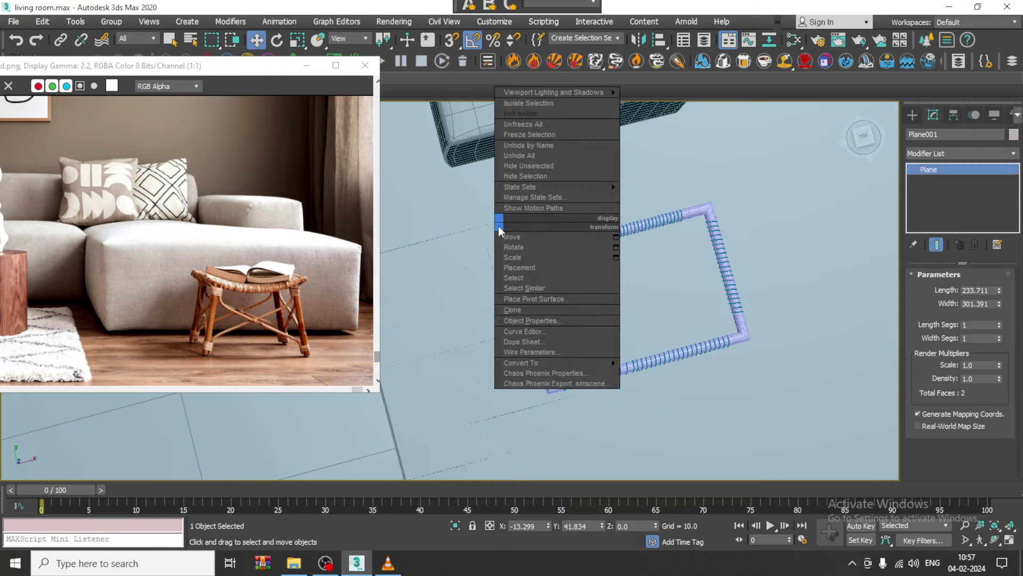
pyautogui.click(533, 135)
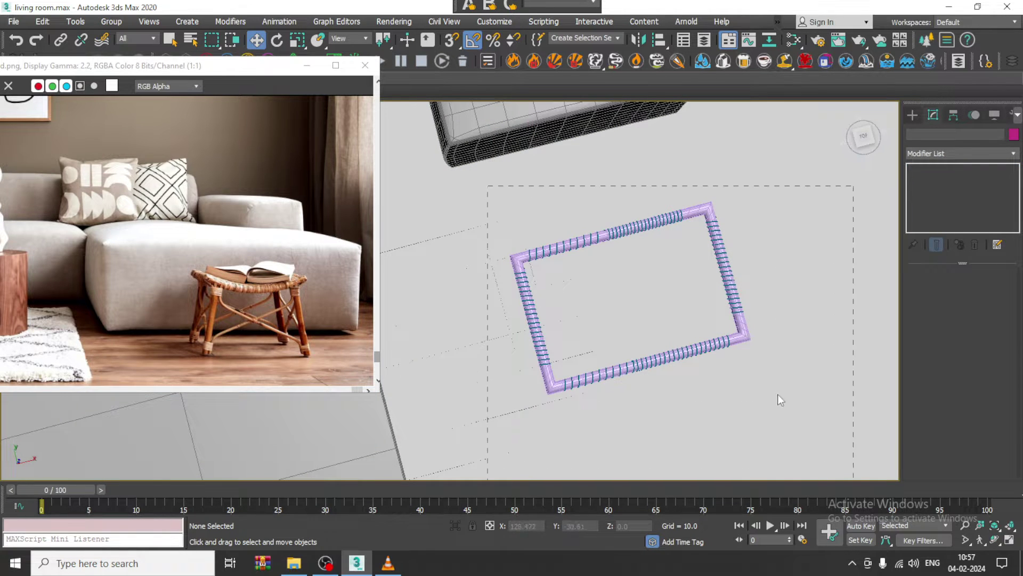
# - Convert the seat frame and all its helix coils to Editable Poly
pyautogui.moveTo(810, 449); pyautogui.dragTo(741, 271)
pyautogui.rightClick(721, 256)
pyautogui.moveTo(779, 393)
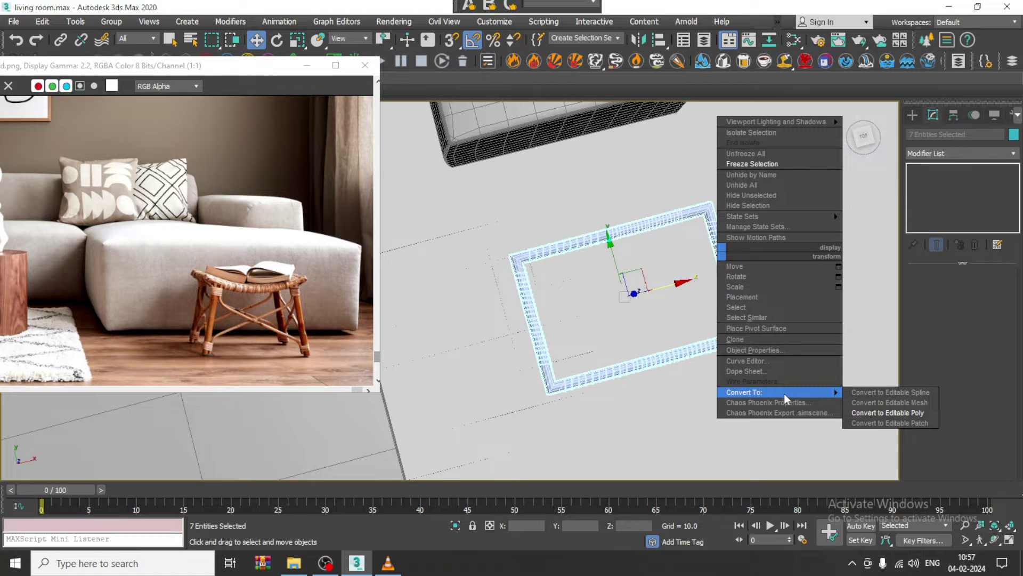
pyautogui.click(900, 412)
pyautogui.click(737, 414)
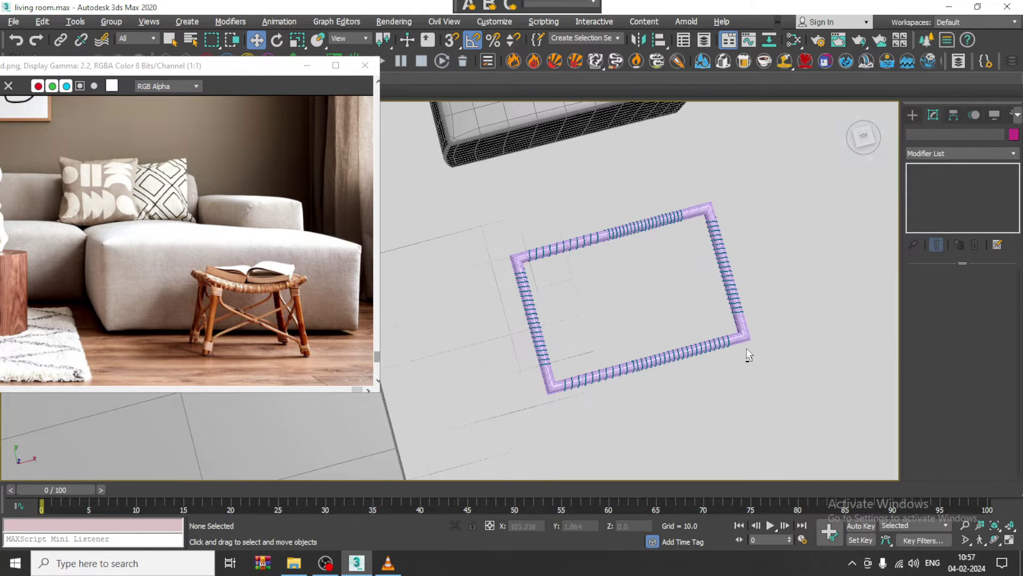
# - Attach one front coil, the far short-bar coil and both rear long-bar coils to the rectangular frame
pyautogui.keyDown('alt'); pyautogui.moveTo(740, 365); pyautogui.dragTo(704, 331, button='middle'); pyautogui.keyUp('alt')
pyautogui.scroll(4, 704, 332)
pyautogui.click(385, 447)
pyautogui.moveTo(493, 372); pyautogui.dragTo(542, 380, button='middle')
pyautogui.moveTo(928, 411); pyautogui.dragTo(939, 260)
pyautogui.click(929, 389)
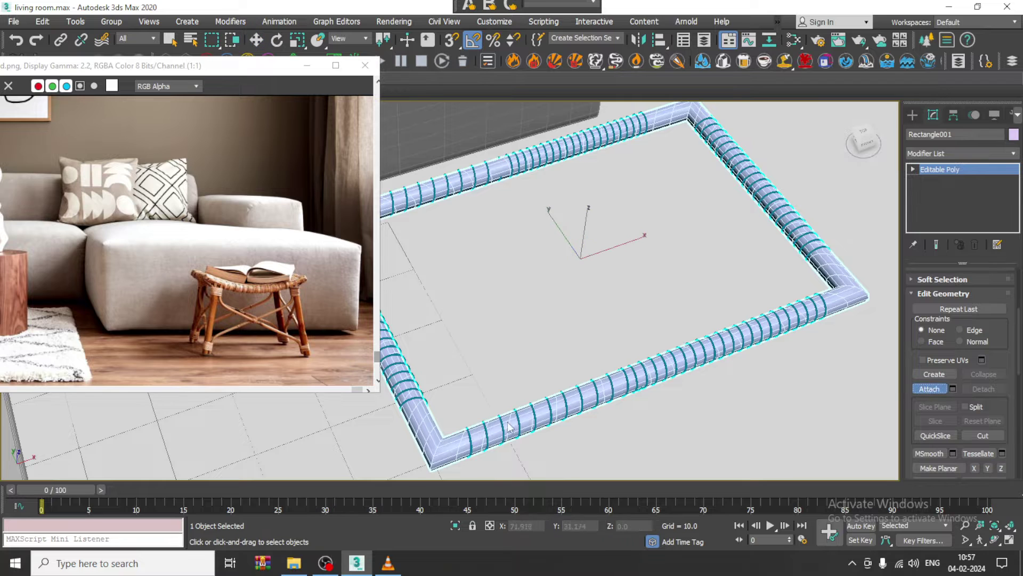
pyautogui.click(578, 394)
pyautogui.click(814, 250)
pyautogui.click(614, 141)
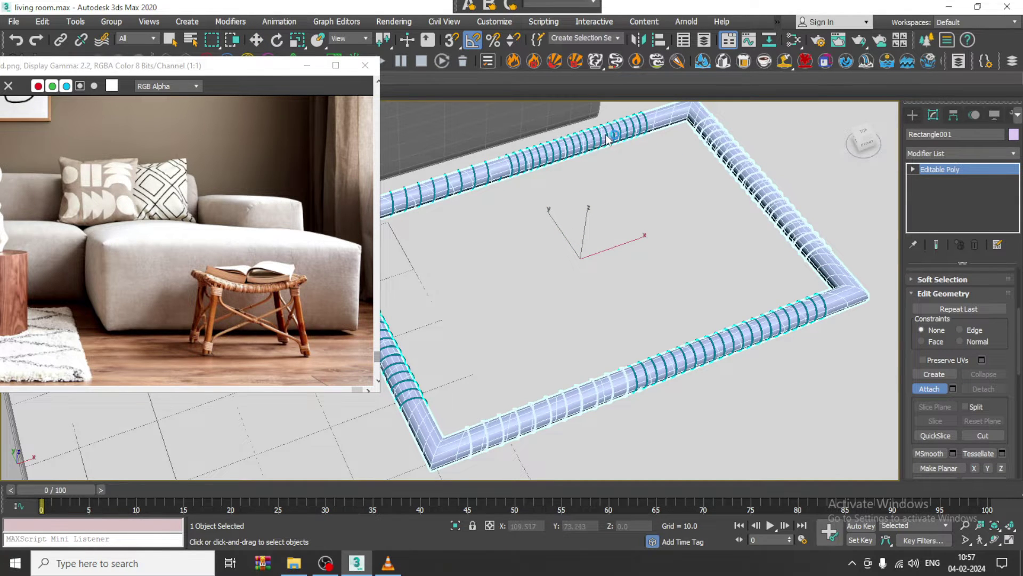
pyautogui.click(475, 178)
# - Attach the remaining short-bar coil and the second front long-bar coil to the frame
pyautogui.moveTo(540, 230); pyautogui.dragTo(594, 230, button='middle')
pyautogui.click(436, 349)
pyautogui.click(436, 342)
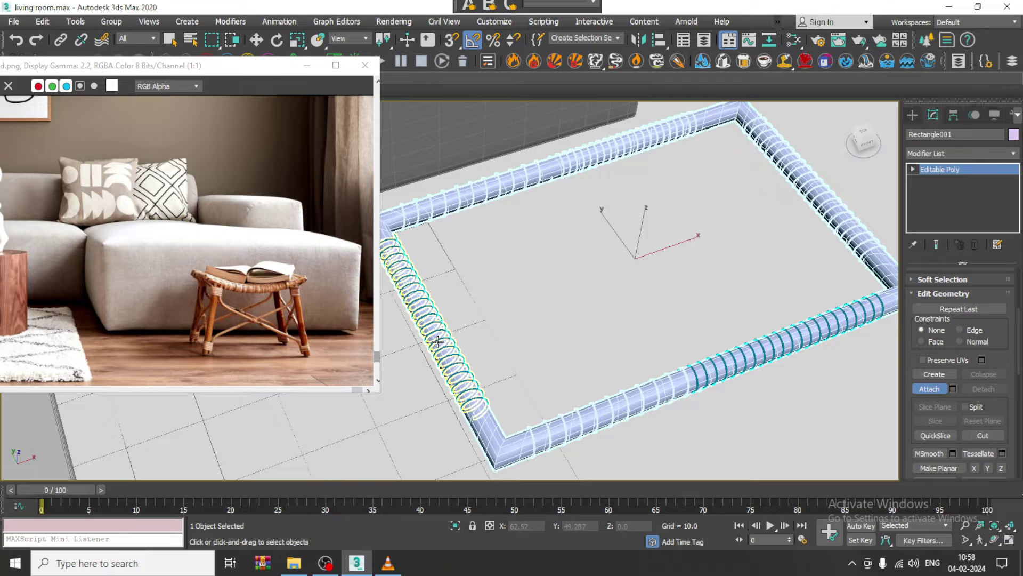
pyautogui.click(731, 369)
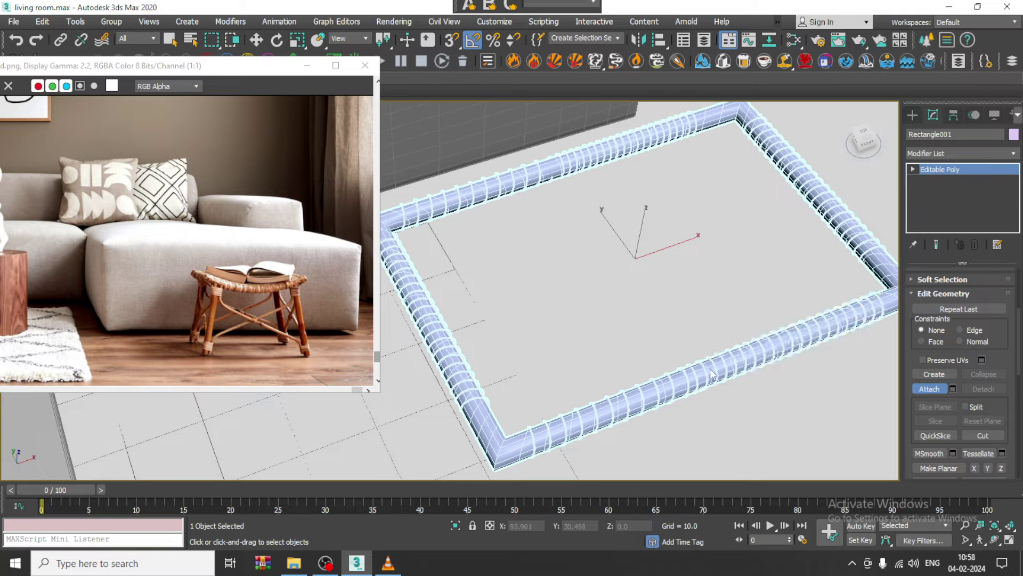
pyautogui.rightClick(755, 356)
# - Save the living room scene
pyautogui.scroll(-2, 756, 356)
pyautogui.keyDown('alt'); pyautogui.moveTo(779, 337); pyautogui.dragTo(757, 323, button='middle'); pyautogui.keyUp('alt')
pyautogui.press('1')
pyautogui.click(989, 169)
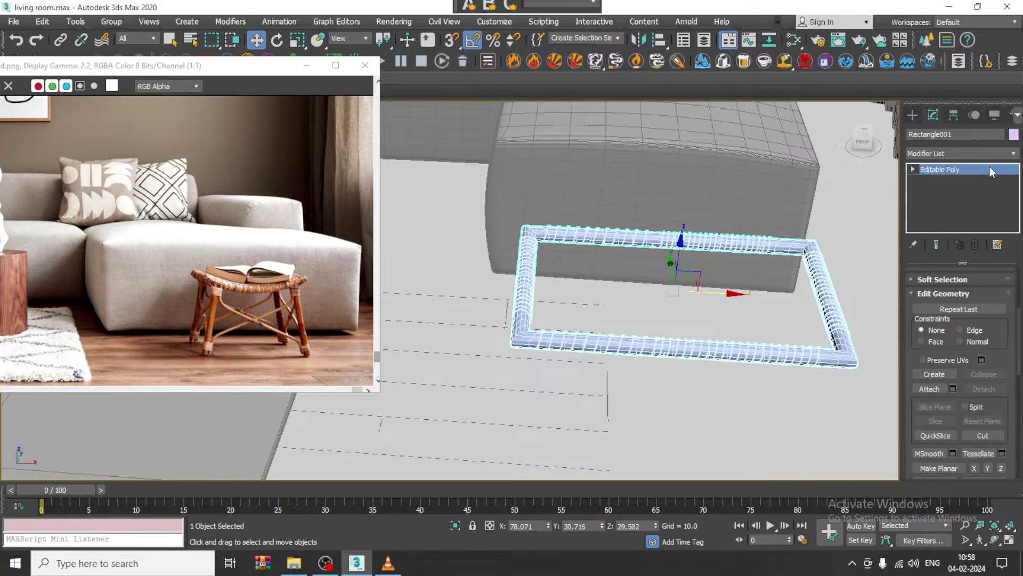
pyautogui.click(959, 154)
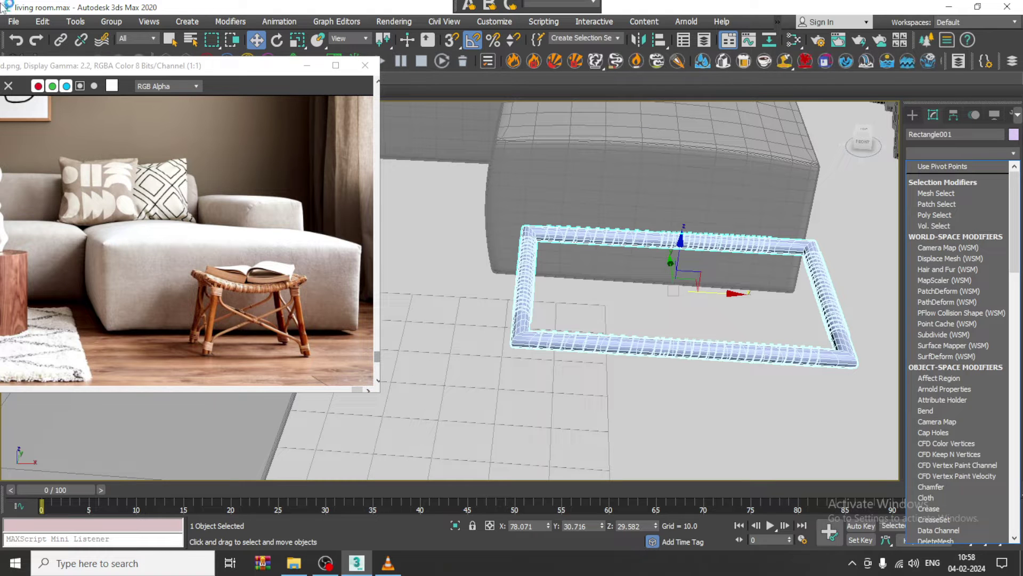
pyautogui.click(14, 24)
pyautogui.click(14, 24)
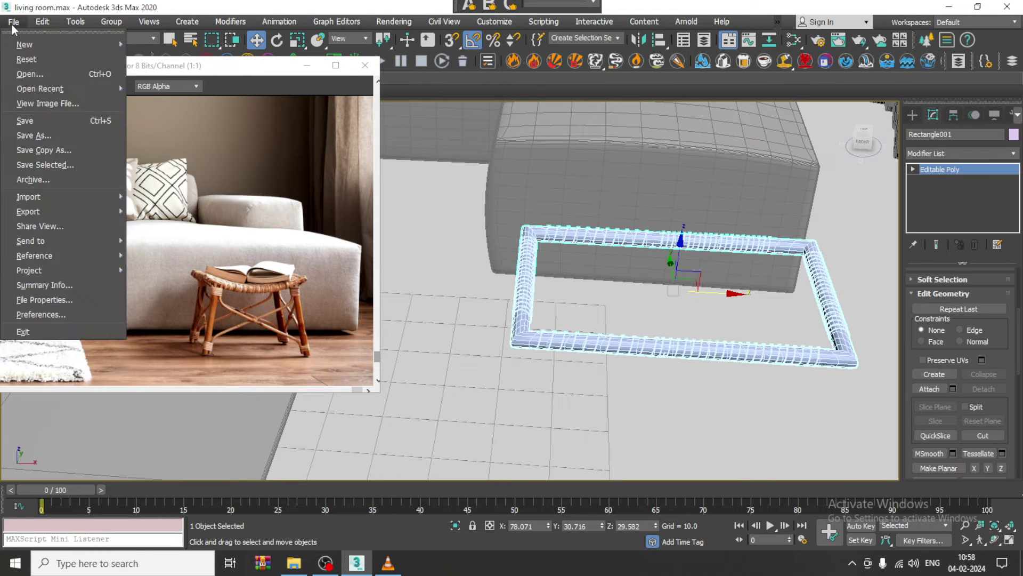
pyautogui.click(48, 122)
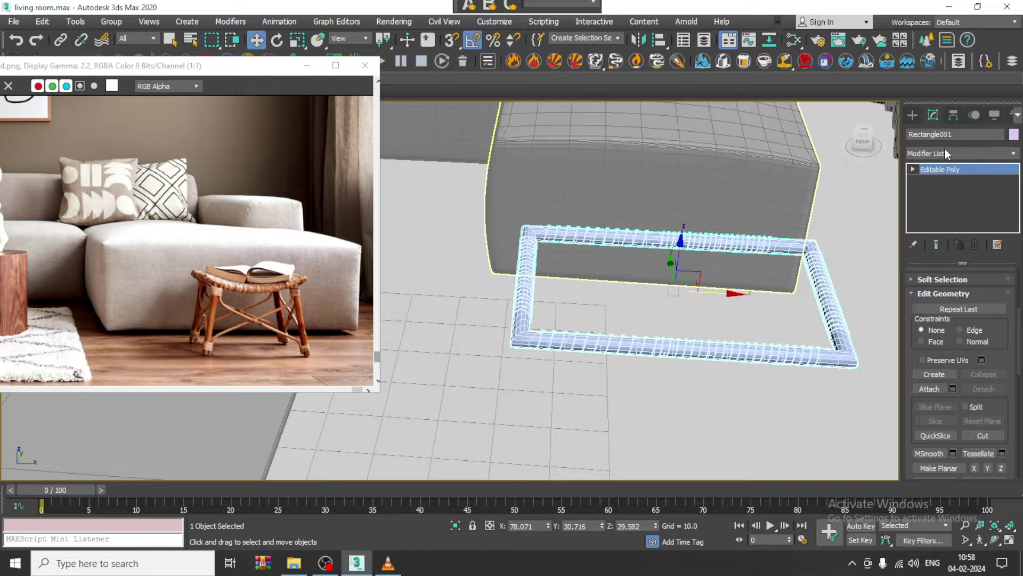
pyautogui.click(22, 24)
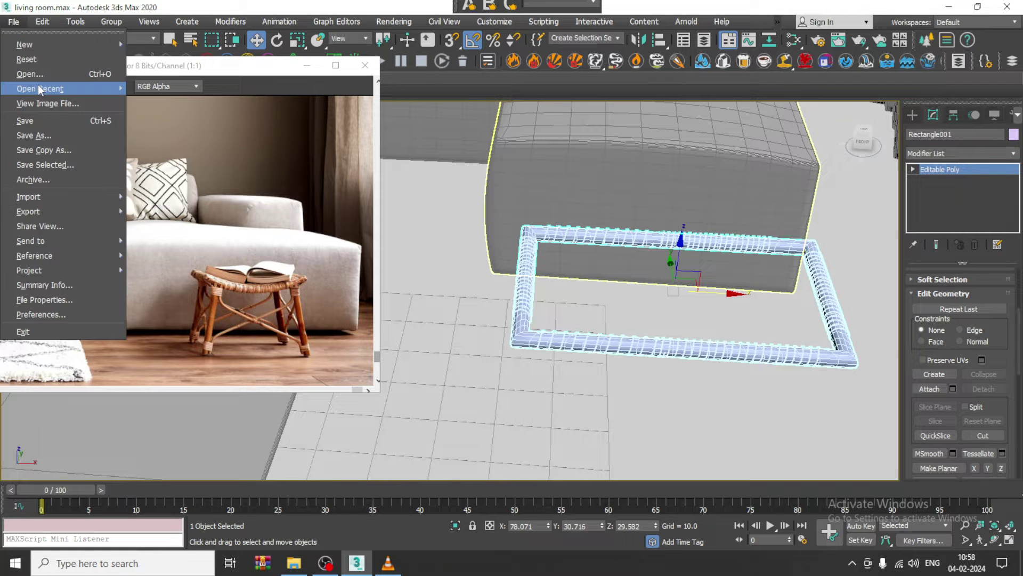
pyautogui.click(54, 119)
# - Try bending the seat frame with a Bend modifier along the X axis at an angle of -33
pyautogui.click(973, 152)
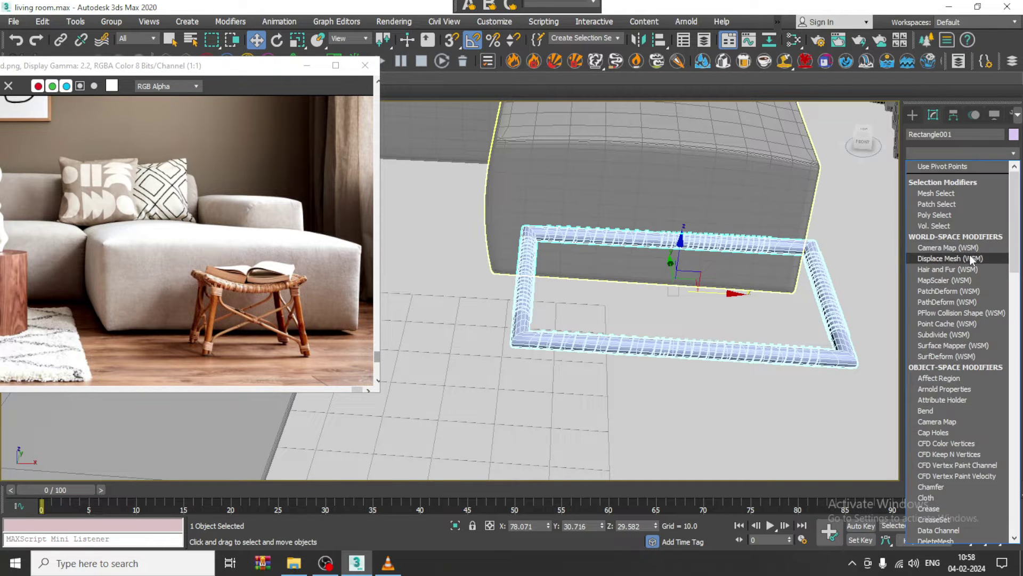
pyautogui.press('b')
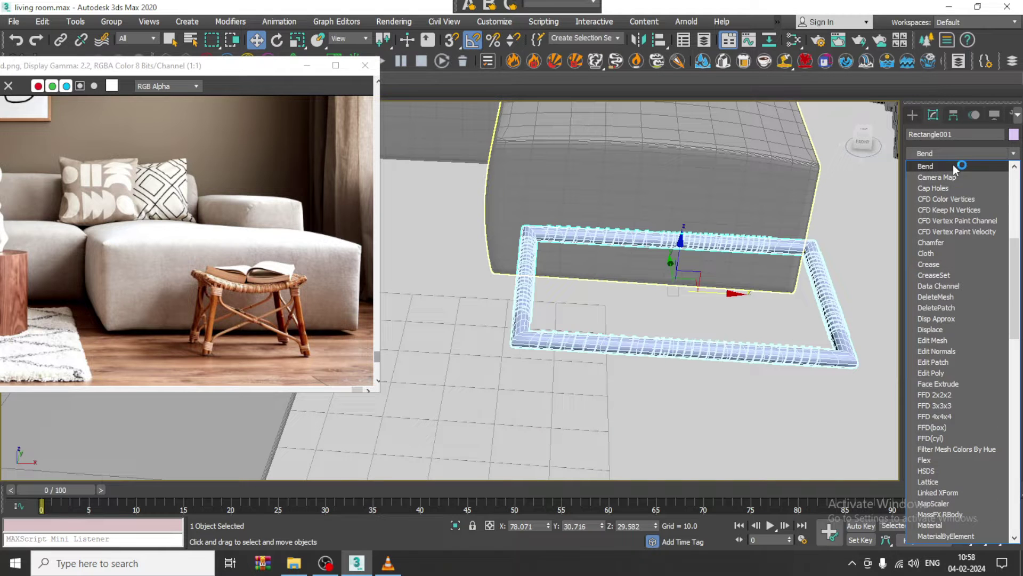
pyautogui.click(953, 164)
pyautogui.moveTo(993, 297)
pyautogui.mouseDown()
pyautogui.moveTo(994, 283)
pyautogui.moveTo(994, 298)
pyautogui.mouseUp()
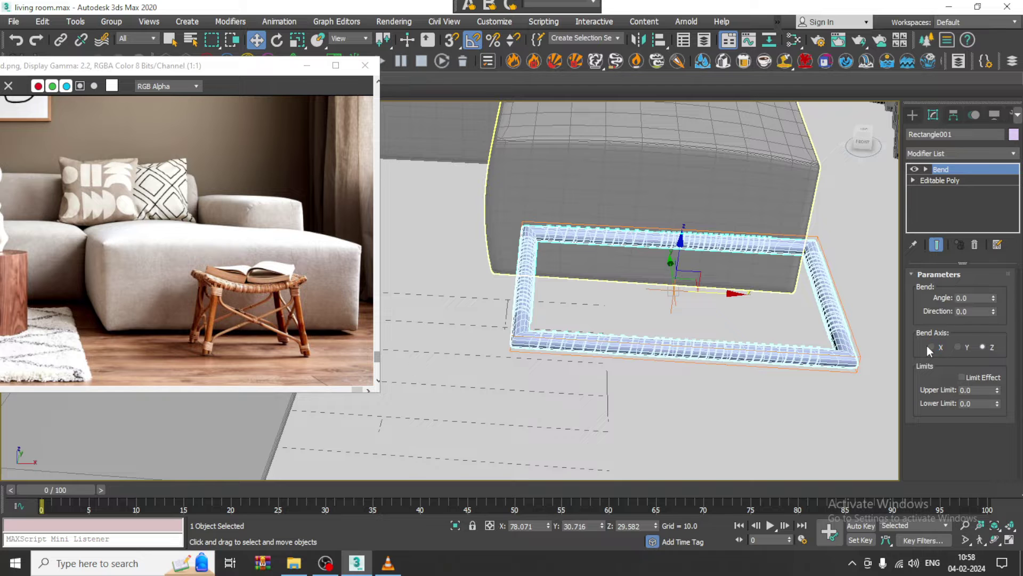
pyautogui.moveTo(994, 297); pyautogui.dragTo(1014, 337)
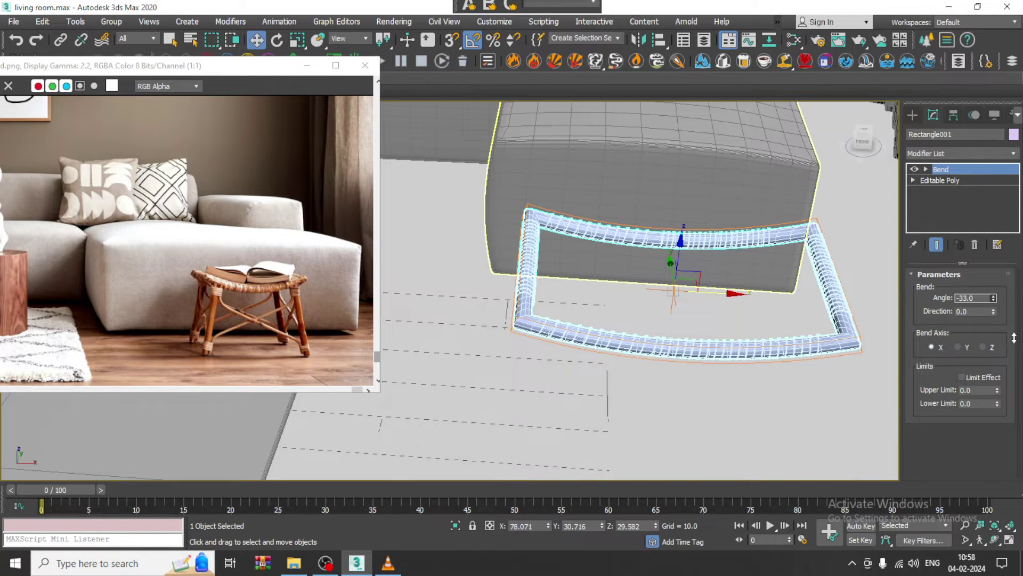
# - Lower the seat frame to about Z 20.8 and remove its Bend modifier
pyautogui.keyDown('alt'); pyautogui.moveTo(810, 352); pyautogui.dragTo(768, 298, button='middle'); pyautogui.keyUp('alt')
pyautogui.scroll(3, 736, 286)
pyautogui.keyDown('alt'); pyautogui.moveTo(720, 267); pyautogui.dragTo(687, 278, button='middle'); pyautogui.keyUp('alt')
pyautogui.scroll(-2, 709, 283)
pyautogui.moveTo(668, 246); pyautogui.dragTo(669, 270)
pyautogui.keyDown('alt'); pyautogui.moveTo(668, 269); pyautogui.dragTo(678, 295, button='middle'); pyautogui.keyUp('alt')
pyautogui.scroll(8, 678, 295)
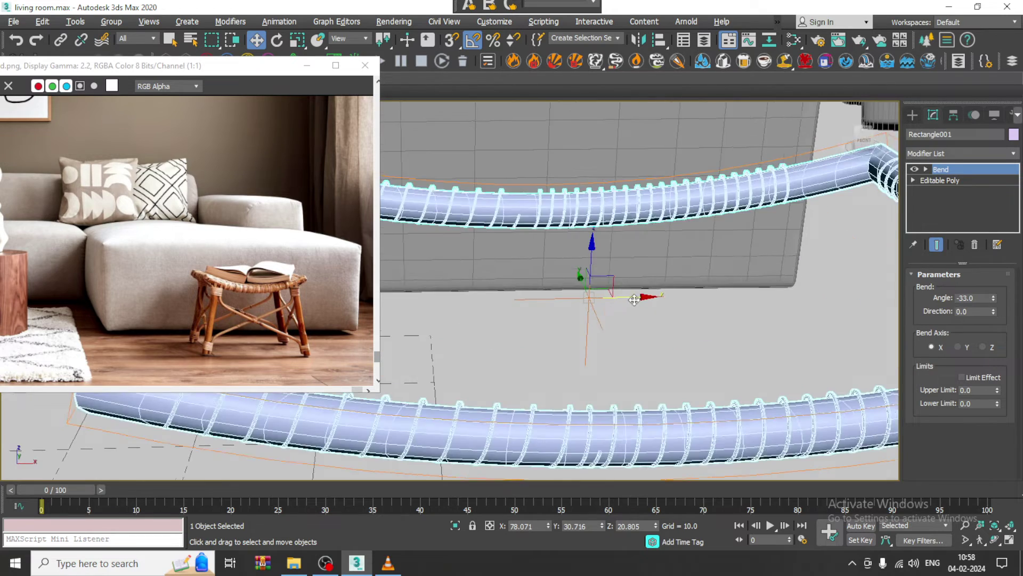
pyautogui.scroll(-6, 632, 299)
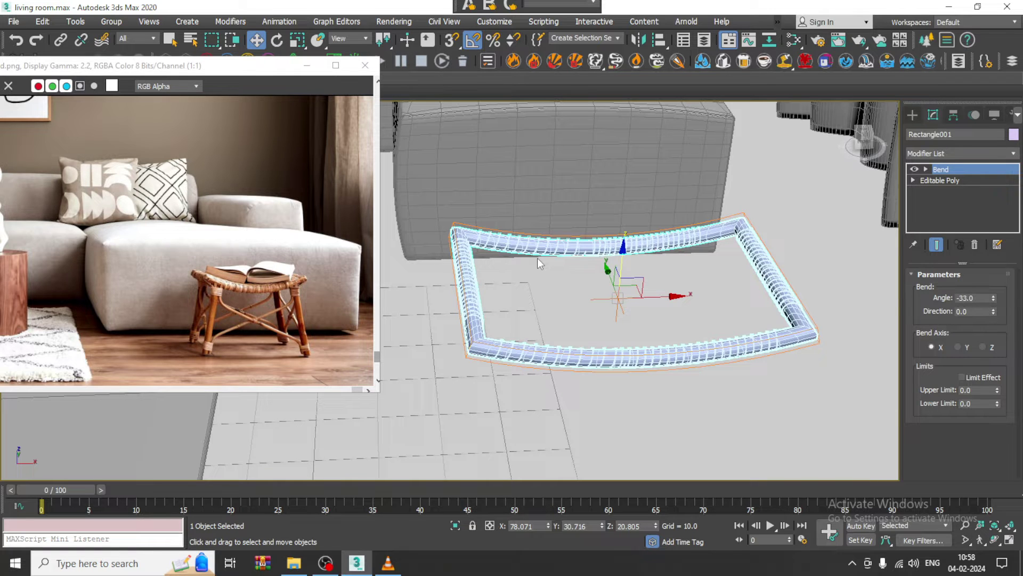
pyautogui.click(975, 244)
# - Draw a thin box in the top view spanning the seat frame, about 31.5 long and 47.5 wide
pyautogui.hotkey('alt', 'w')
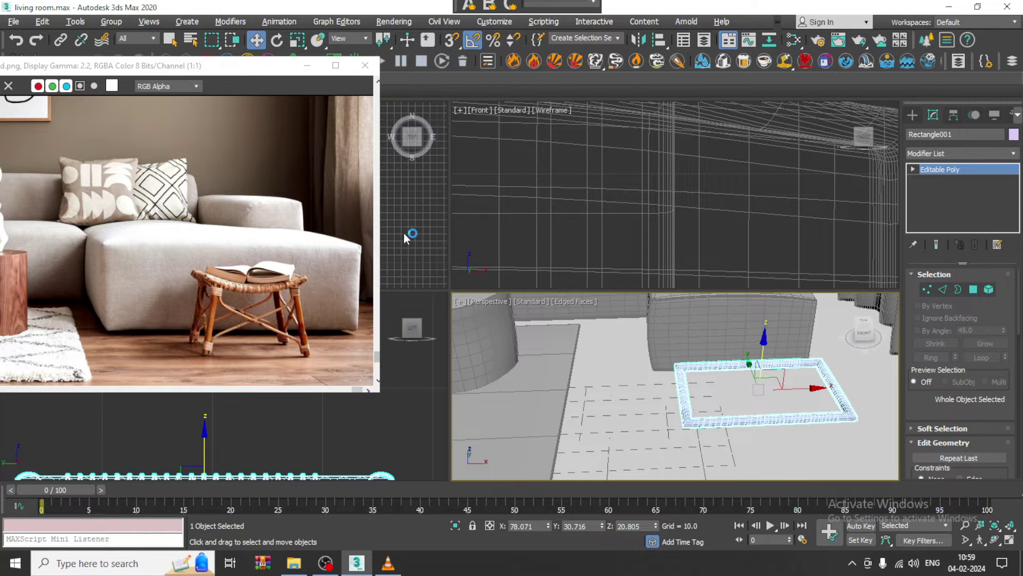
pyautogui.hotkey('alt', 'w')
pyautogui.scroll(-2, 776, 227)
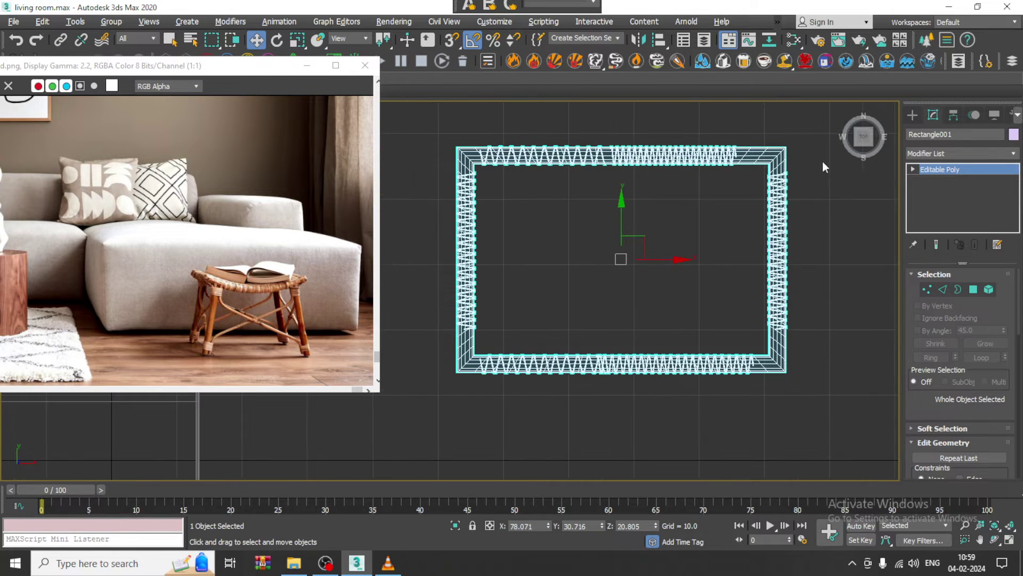
pyautogui.click(911, 115)
pyautogui.click(913, 133)
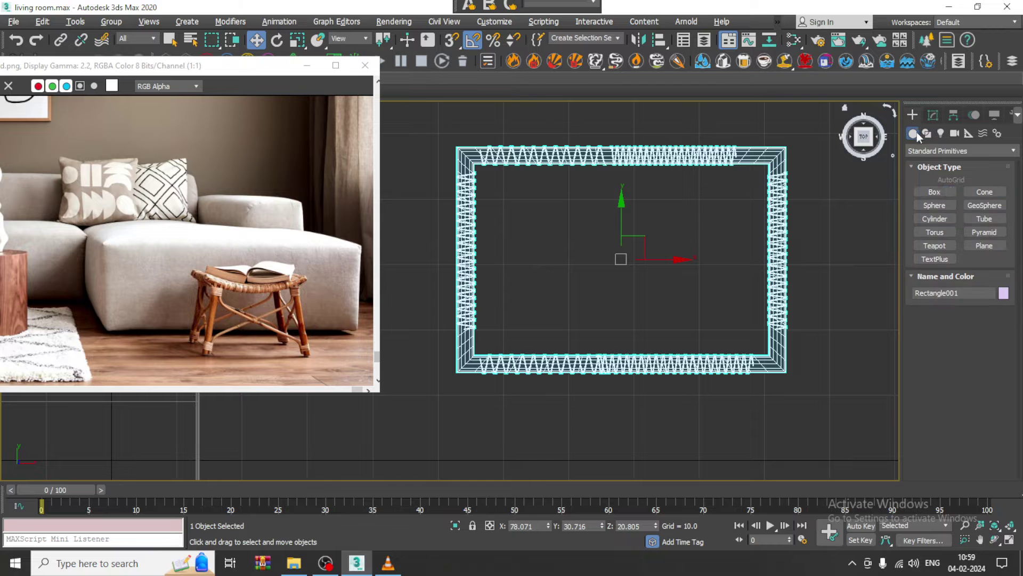
pyautogui.click(936, 192)
pyautogui.moveTo(465, 156); pyautogui.dragTo(779, 364)
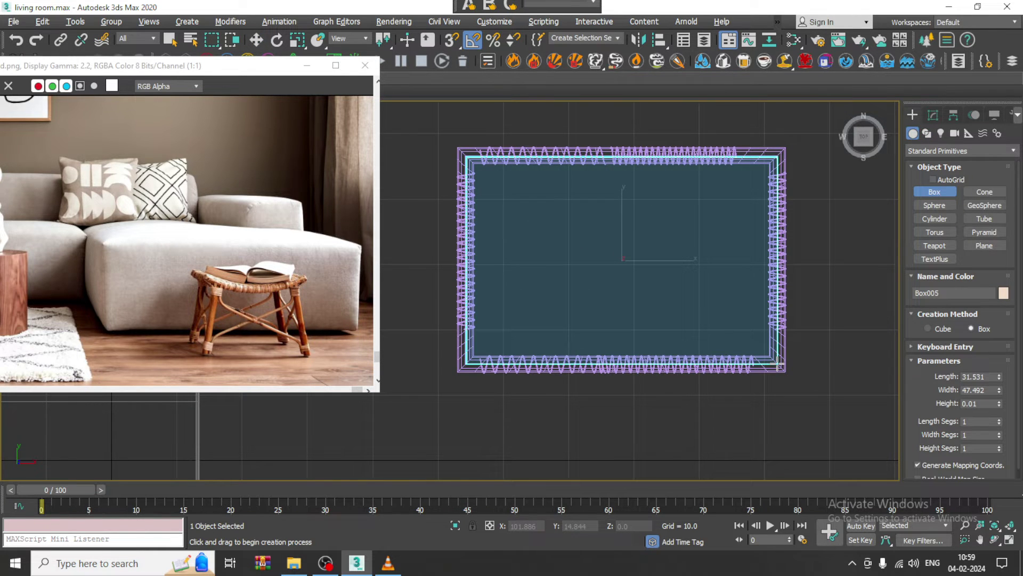
pyautogui.rightClick(805, 373)
# - Set the box's height to about 0.67 and raise it into the seat frame, to about Z 20.2
pyautogui.hotkey('alt', 'w')
pyautogui.middleClick(805, 373)
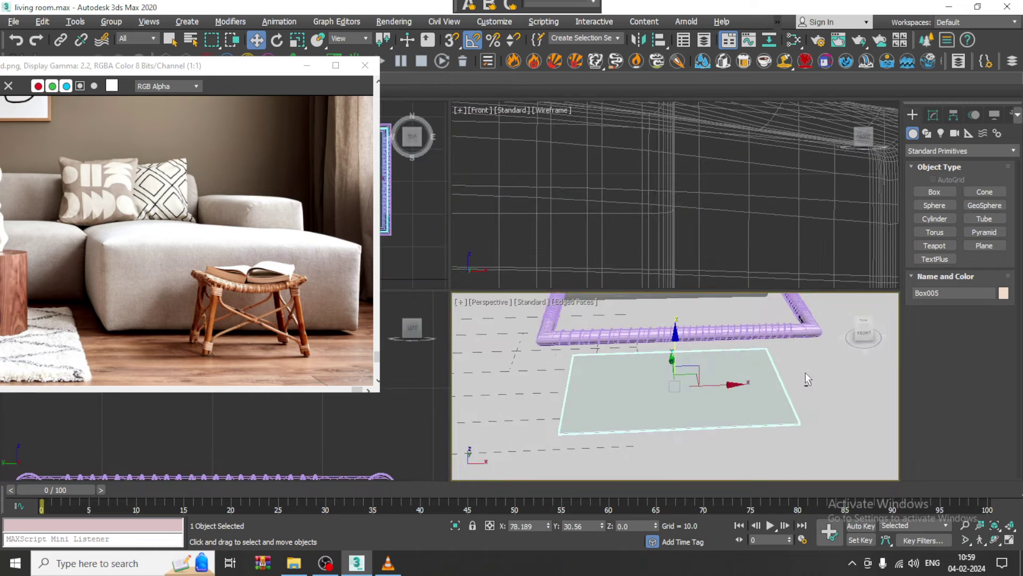
pyautogui.hotkey('alt', 'w')
pyautogui.keyDown('alt'); pyautogui.moveTo(668, 320); pyautogui.dragTo(665, 271, button='middle'); pyautogui.keyUp('alt')
pyautogui.moveTo(664, 271); pyautogui.dragTo(800, 331, button='middle')
pyautogui.click(933, 115)
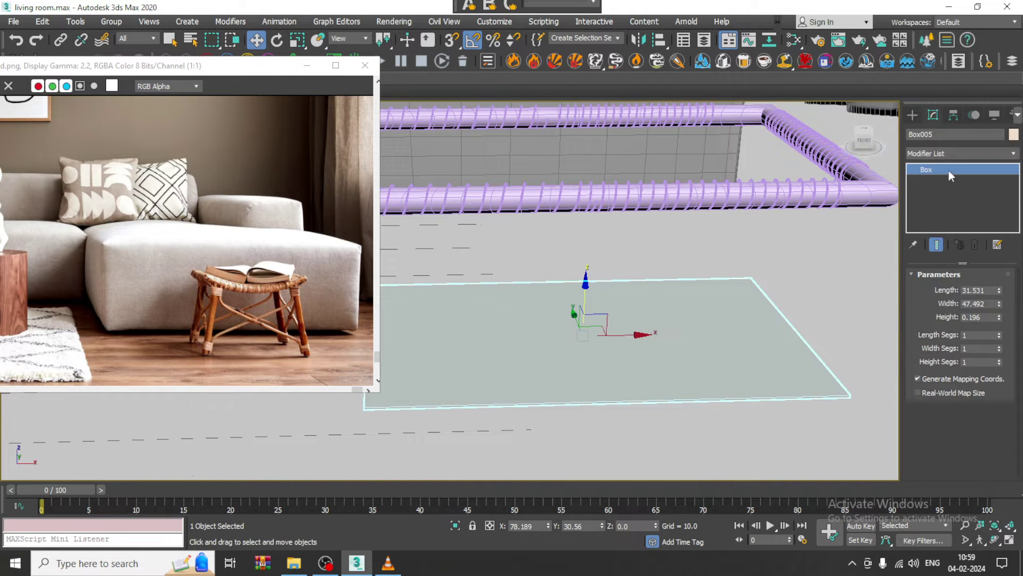
pyautogui.moveTo(1000, 320); pyautogui.dragTo(999, 304)
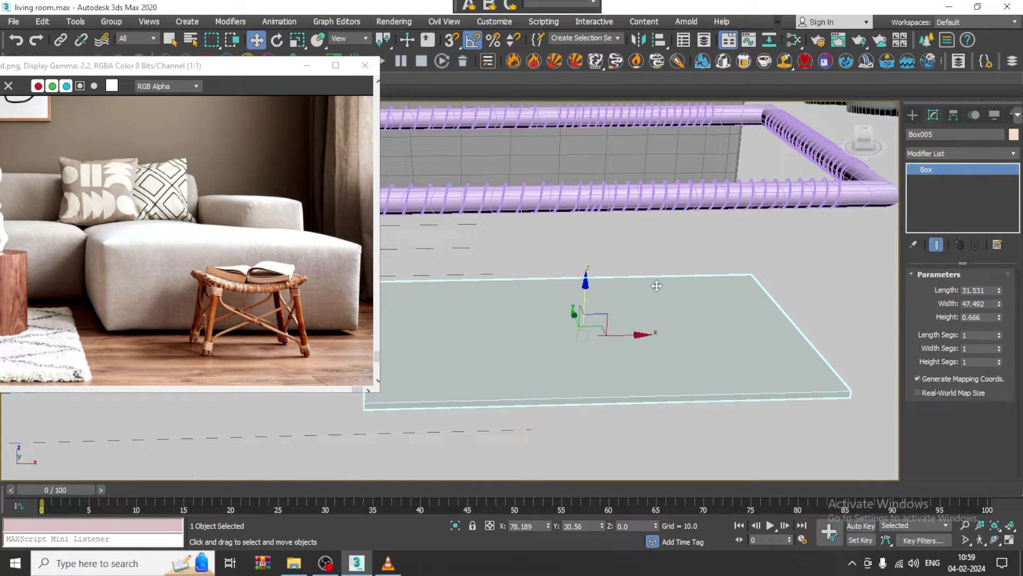
pyautogui.moveTo(587, 284); pyautogui.dragTo(589, 104)
pyautogui.scroll(-3, 590, 103)
pyautogui.scroll(3, 610, 241)
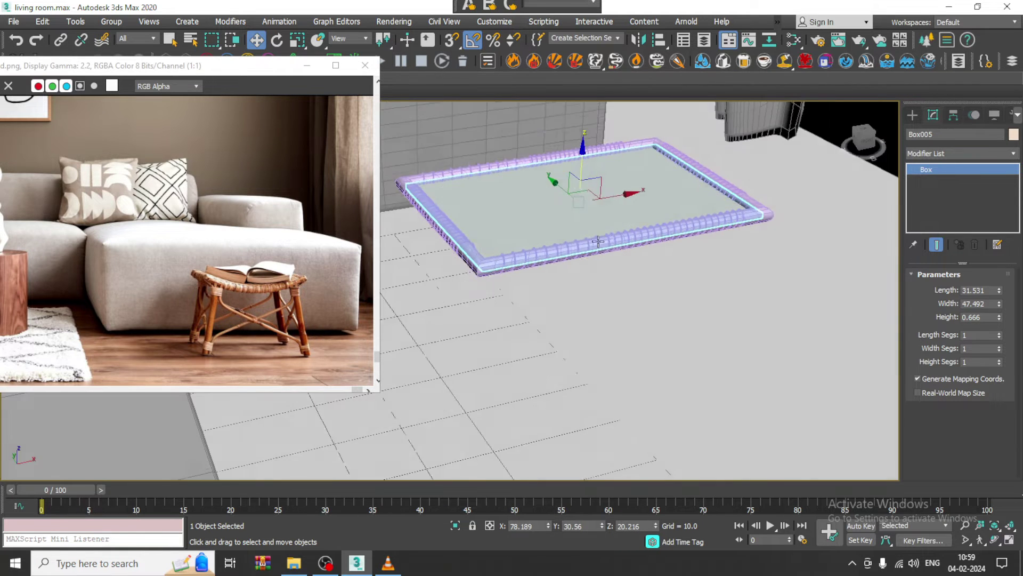
# - Divide the seat box into 30 length and 26 width segments and raise it slightly to about Z 20.68
pyautogui.moveTo(999, 335); pyautogui.dragTo(996, 313)
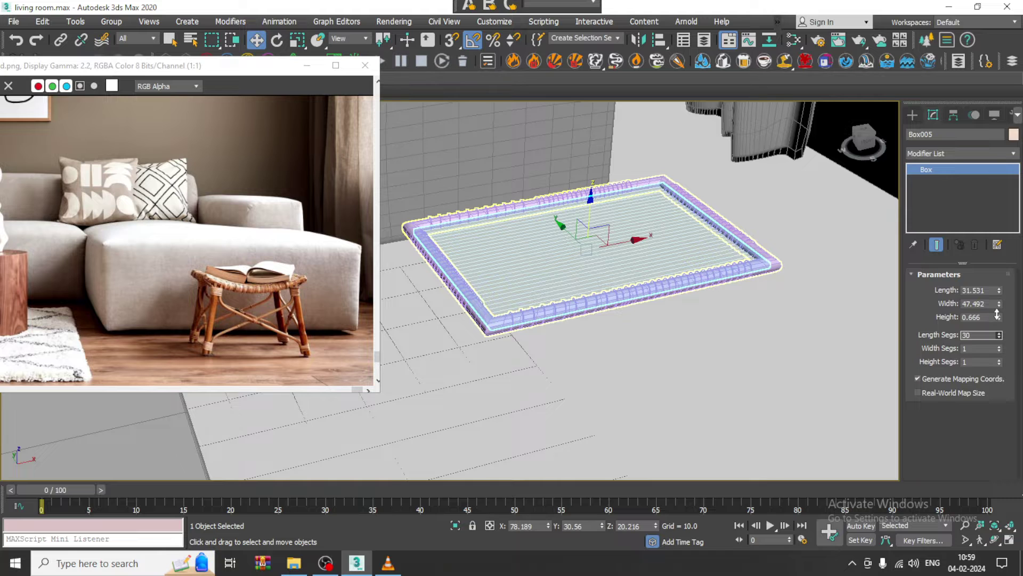
pyautogui.moveTo(999, 349); pyautogui.dragTo(995, 330)
pyautogui.keyDown('alt'); pyautogui.moveTo(593, 240); pyautogui.dragTo(582, 197, button='middle'); pyautogui.keyUp('alt')
pyautogui.moveTo(583, 199)
pyautogui.mouseDown()
pyautogui.moveTo(587, 189)
pyautogui.moveTo(591, 200)
pyautogui.mouseUp()
pyautogui.hotkey('ctrl', 'z')
pyautogui.hotkey('ctrl', 'z')
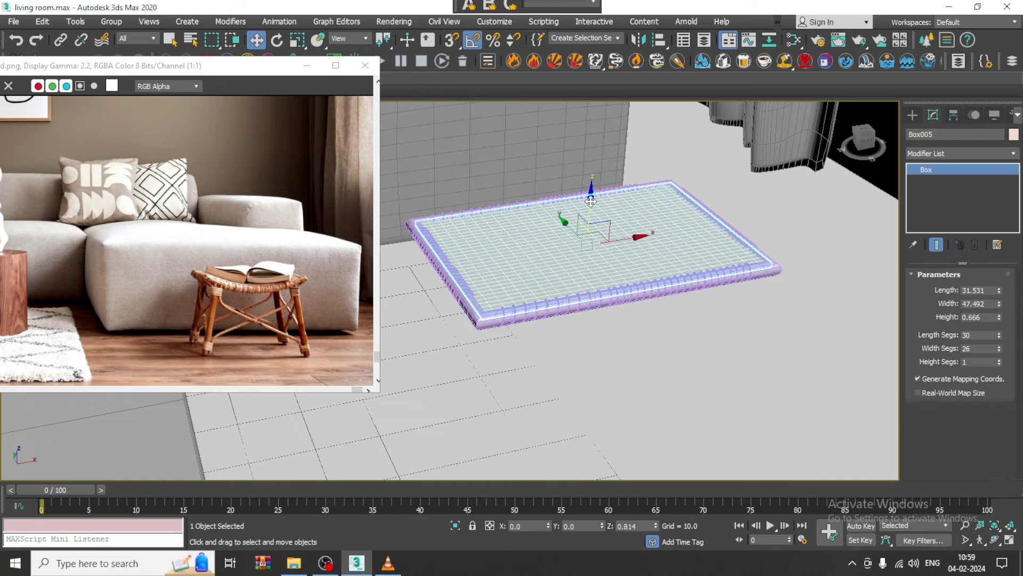
pyautogui.keyDown('alt'); pyautogui.moveTo(598, 254); pyautogui.dragTo(616, 254, button='middle'); pyautogui.keyUp('alt')
pyautogui.moveTo(590, 214); pyautogui.dragTo(591, 212)
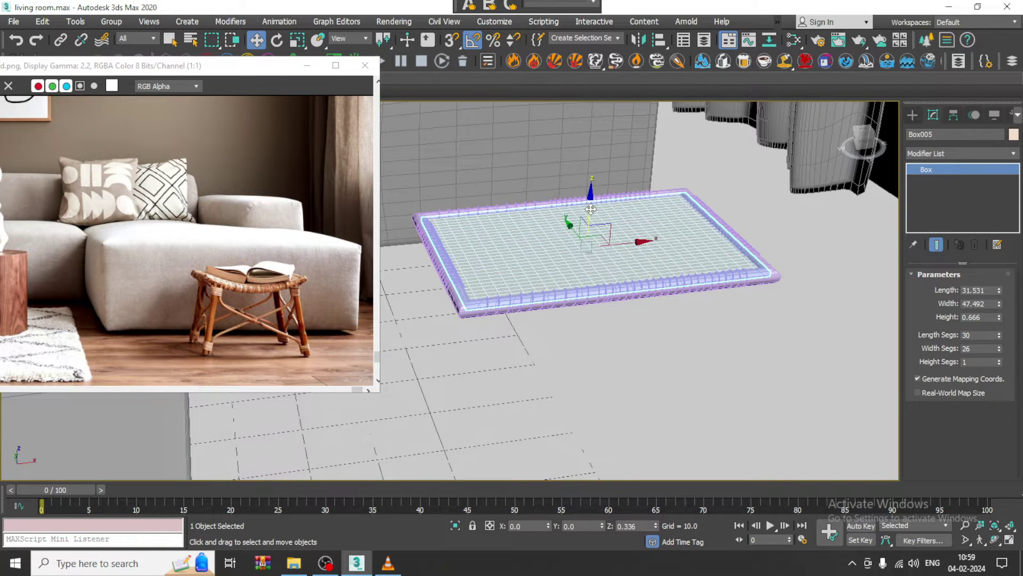
# - Convert the segmented seat box to Editable Poly
pyautogui.rightClick(656, 214)
pyautogui.moveTo(731, 355)
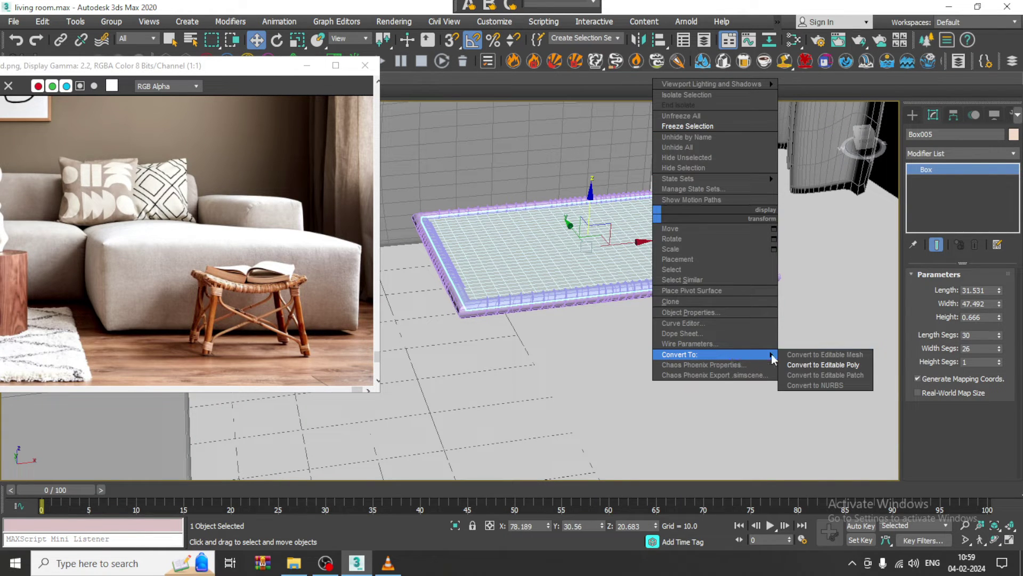
pyautogui.click(848, 365)
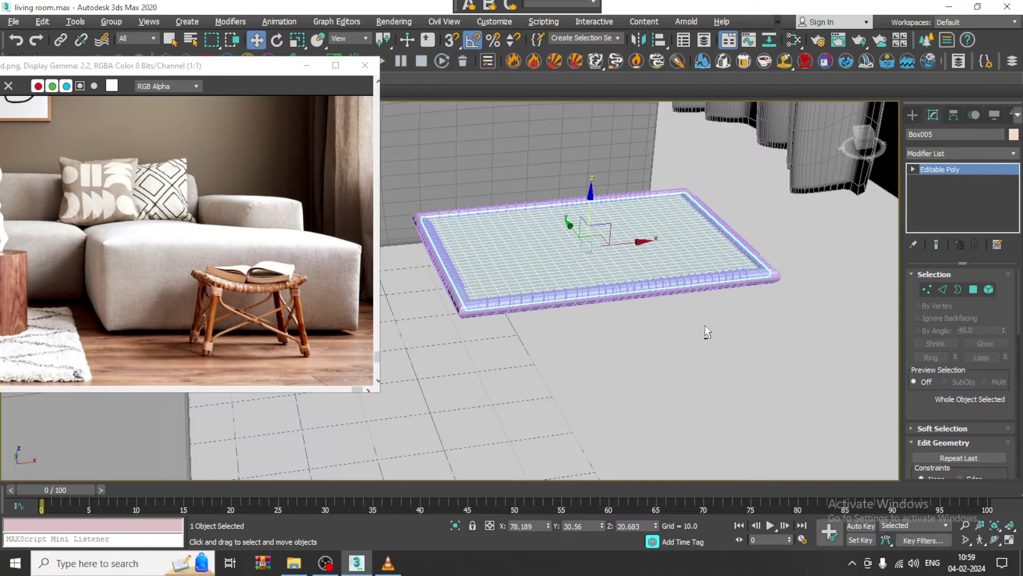
pyautogui.keyDown('alt'); pyautogui.moveTo(706, 328); pyautogui.dragTo(701, 320, button='middle'); pyautogui.keyUp('alt')
pyautogui.keyDown('alt'); pyautogui.moveTo(729, 275); pyautogui.dragTo(729, 280, button='middle'); pyautogui.keyUp('alt')
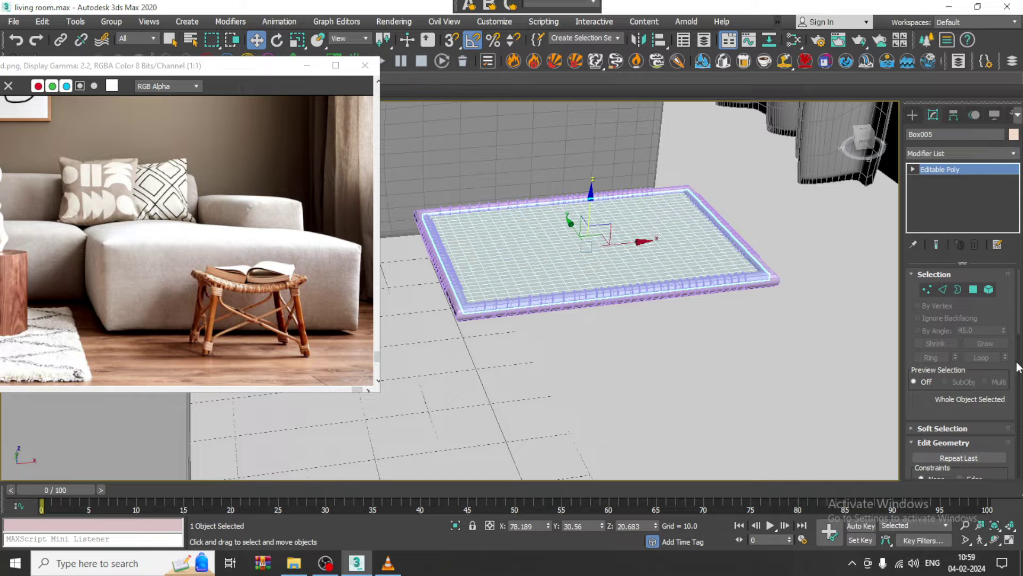
pyautogui.scroll(-3, 909, 405)
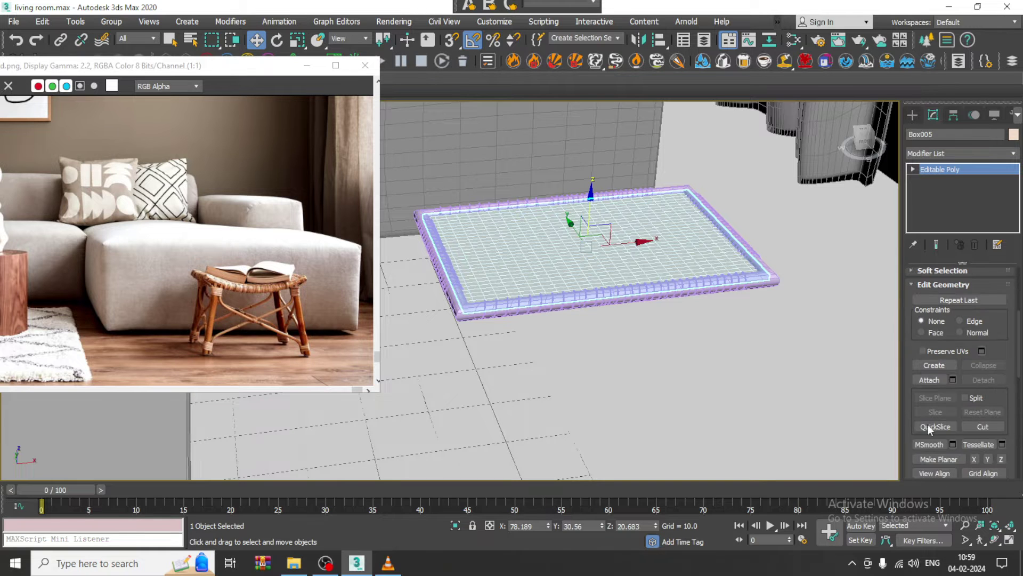
# - Attach the seat frame and its coil wrapping to the segmented seat panel so they form one object
pyautogui.click(930, 379)
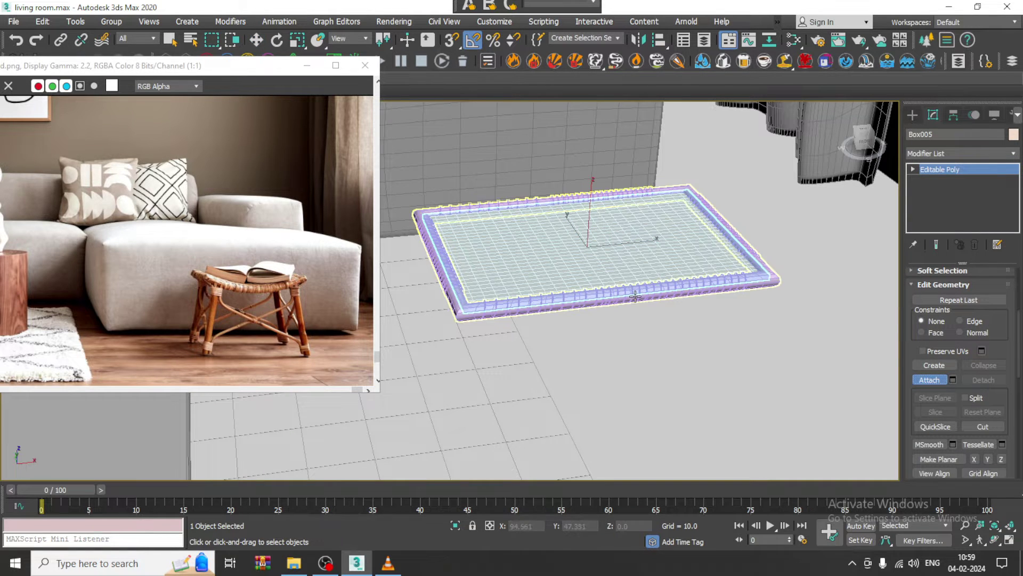
pyautogui.click(961, 166)
pyautogui.press('1')
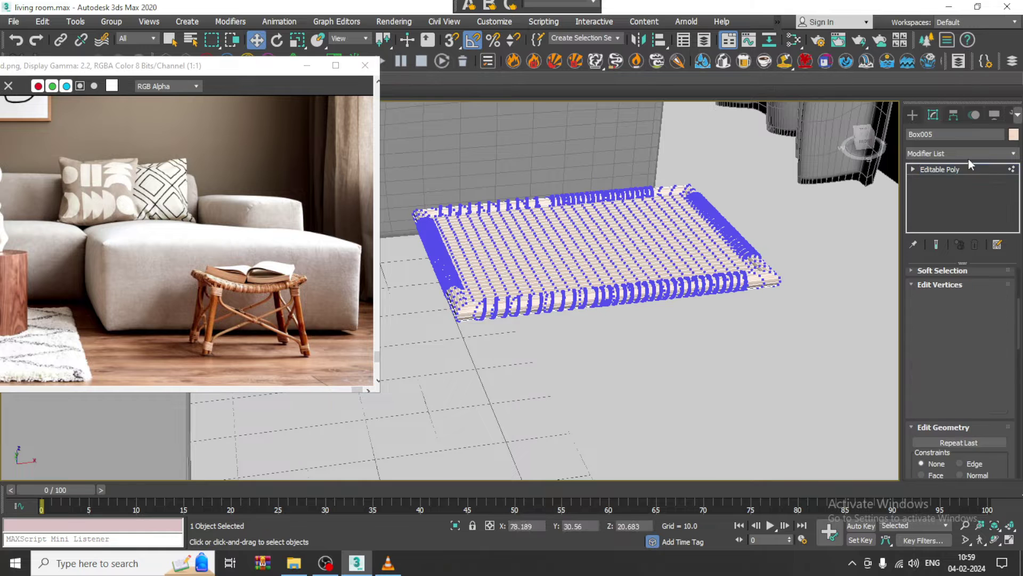
pyautogui.click(971, 171)
# - Apply a Bend modifier to the combined seat with an angle of about -40.5 on the X axis, and lower the seat
pyautogui.click(986, 158)
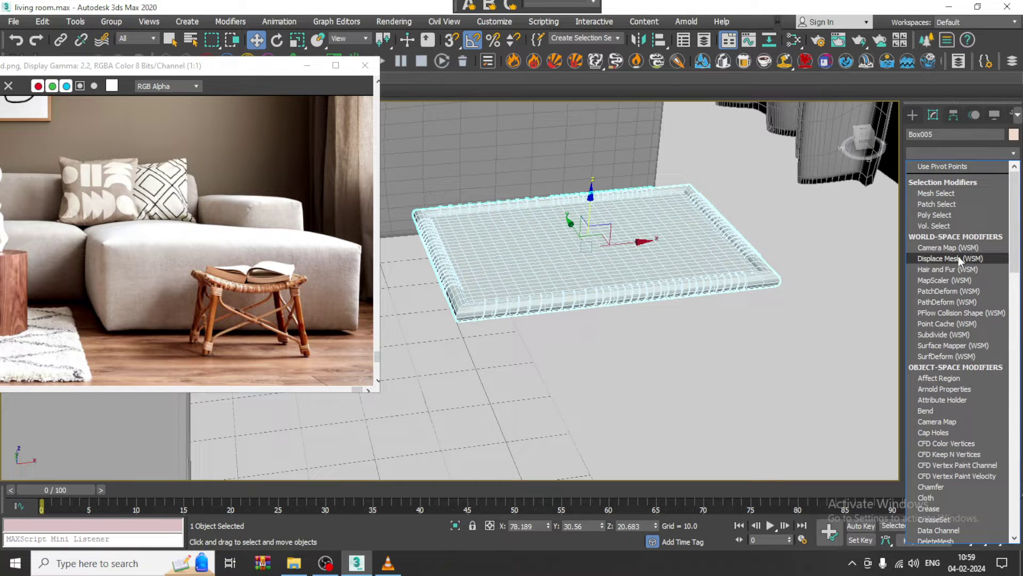
pyautogui.scroll(-3, 958, 256)
pyautogui.press('b')
pyautogui.click(943, 167)
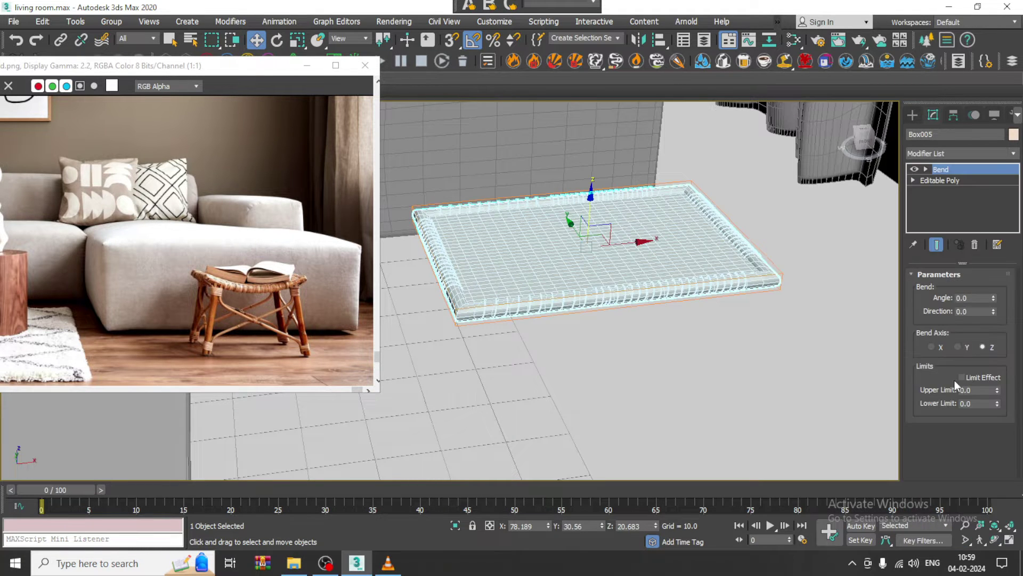
pyautogui.moveTo(994, 298); pyautogui.dragTo(994, 336)
pyautogui.keyDown('alt'); pyautogui.moveTo(704, 298); pyautogui.dragTo(671, 256, button='middle'); pyautogui.keyUp('alt')
pyautogui.moveTo(586, 205); pyautogui.dragTo(592, 284)
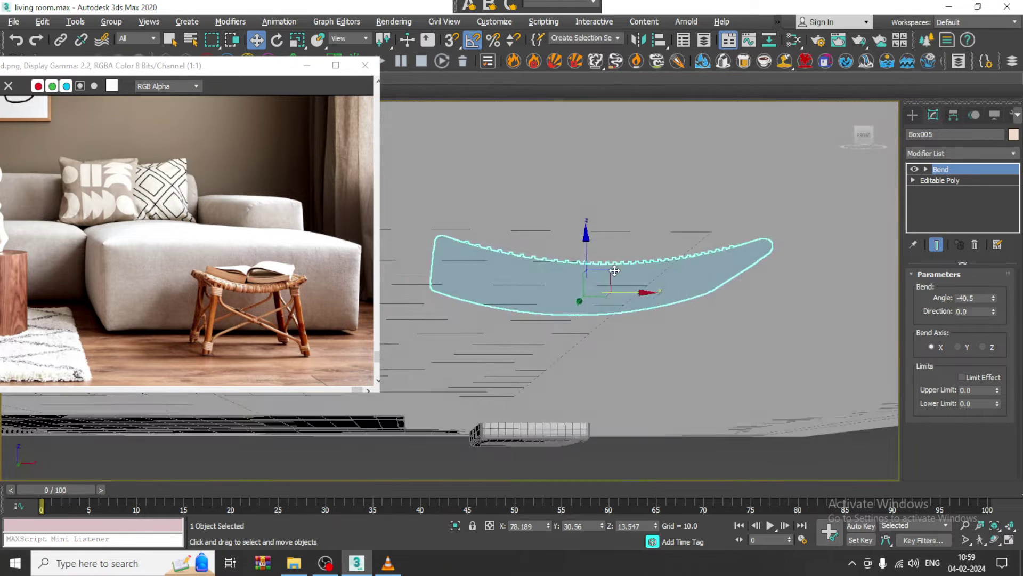
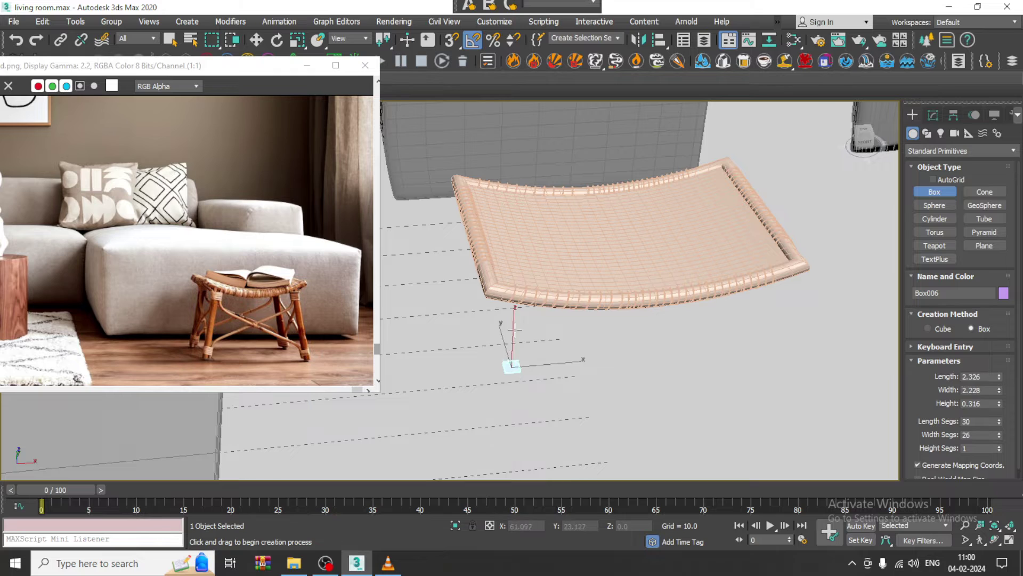
# - Create a leg box under the seat frame, about 2.33 by 2.23 and 18.98 high, and save the scene
pyautogui.keyDown('alt'); pyautogui.moveTo(546, 323); pyautogui.dragTo(975, 162, button='middle'); pyautogui.keyUp('alt')
pyautogui.scroll(3, 592, 279)
pyautogui.press('w')
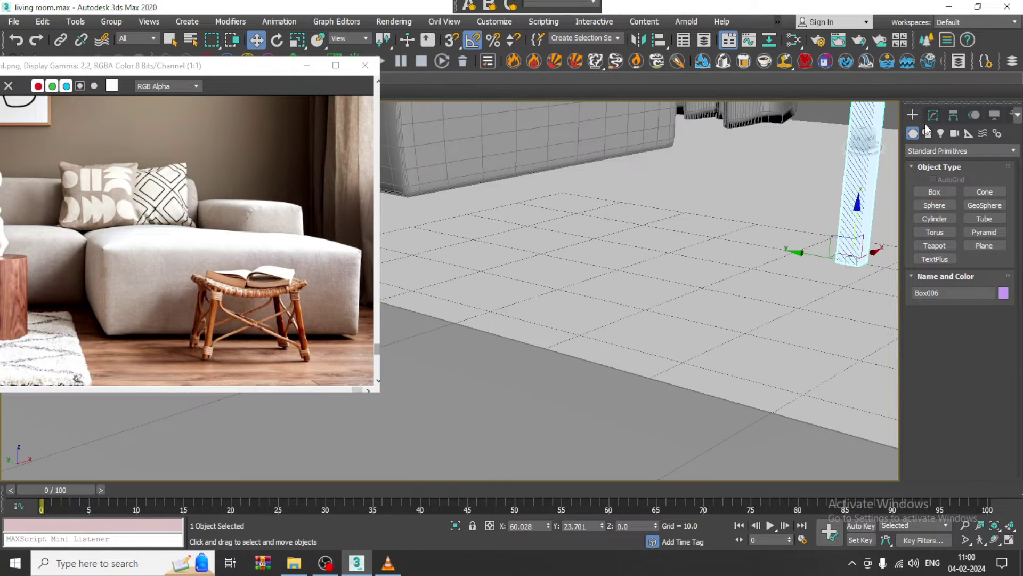
pyautogui.click(933, 114)
pyautogui.press('z')
pyautogui.keyDown('alt'); pyautogui.moveTo(630, 258); pyautogui.dragTo(609, 270, button='middle'); pyautogui.keyUp('alt')
pyautogui.scroll(-3, 610, 270)
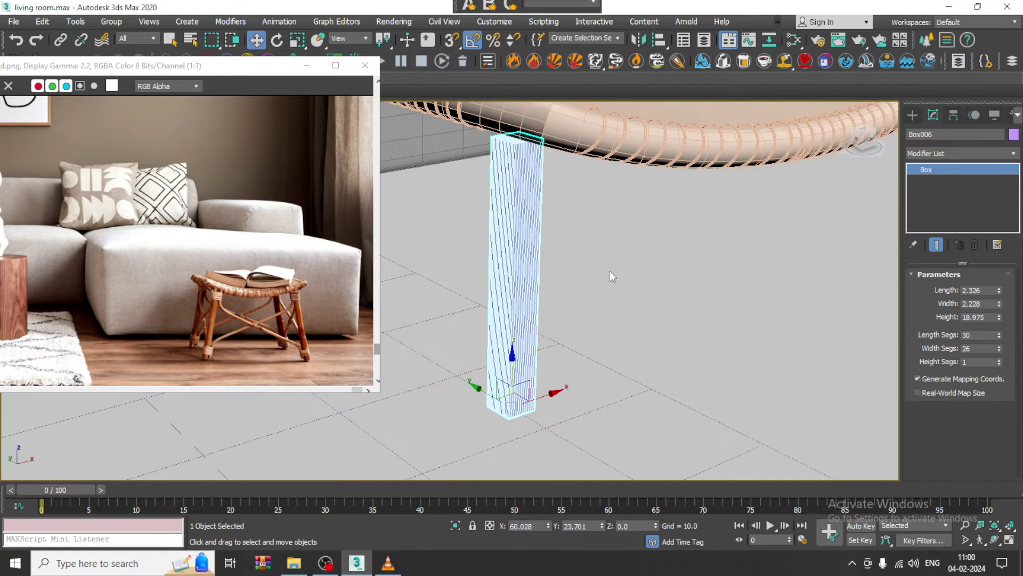
pyautogui.hotkey('ctrl', 's')
# - Set the leg's length and width segments to 1 and slim its cross-section to about 1.44 by 1.34
pyautogui.doubleClick(980, 335)
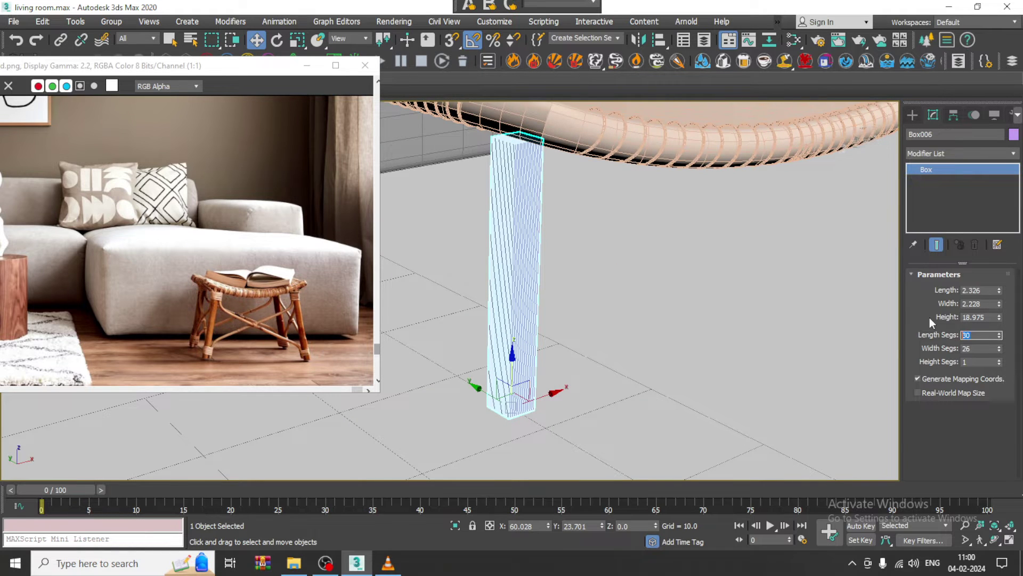
pyautogui.write('1')
pyautogui.press('Tab')
pyautogui.write('1')
pyautogui.press('Tab')
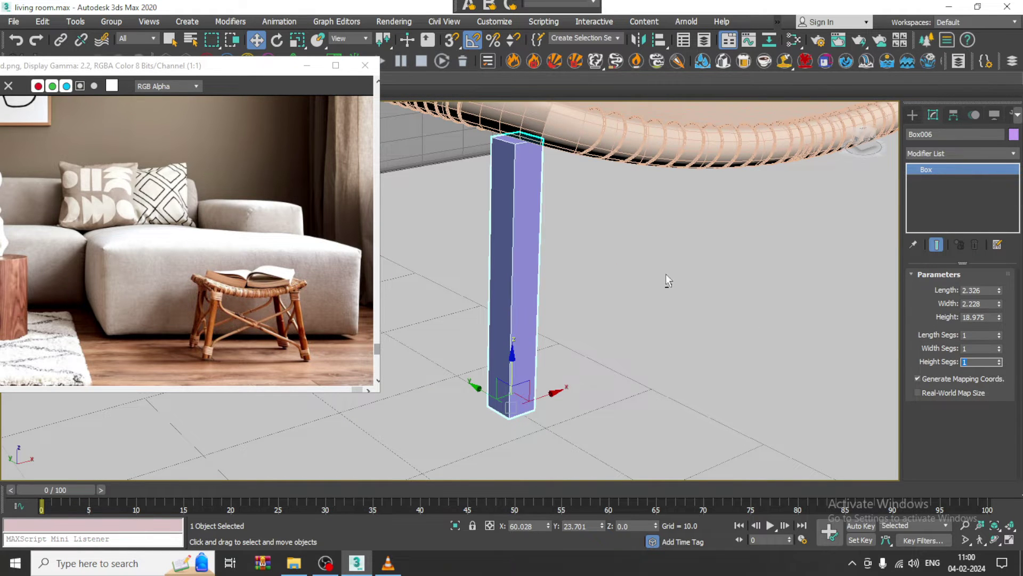
pyautogui.keyDown('alt'); pyautogui.moveTo(666, 273); pyautogui.dragTo(677, 277, button='middle'); pyautogui.keyUp('alt')
pyautogui.moveTo(1000, 289); pyautogui.dragTo(1003, 326)
pyautogui.keyDown('alt'); pyautogui.moveTo(638, 336); pyautogui.dragTo(681, 330, button='middle'); pyautogui.keyUp('alt')
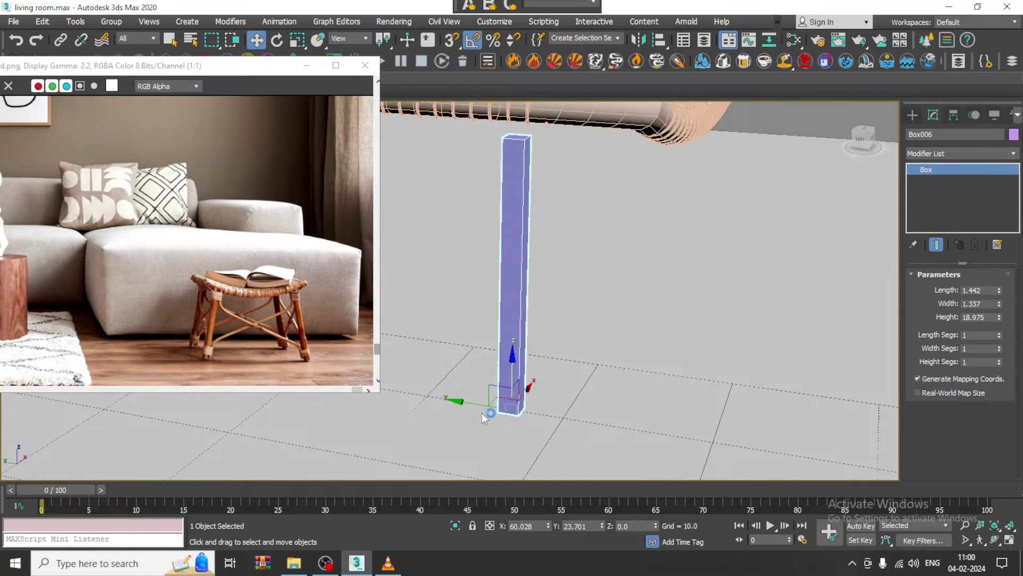
# - Move the leg under the corner of the seat frame, to about X 56.18, Y 16.42
pyautogui.moveTo(466, 403); pyautogui.dragTo(565, 415)
pyautogui.keyDown('alt'); pyautogui.moveTo(565, 416); pyautogui.dragTo(648, 305, button='middle'); pyautogui.keyUp('alt')
pyautogui.hotkey('alt', 'w')
pyautogui.middleClick(665, 213)
pyautogui.hotkey('alt', 'w')
pyautogui.press('z')
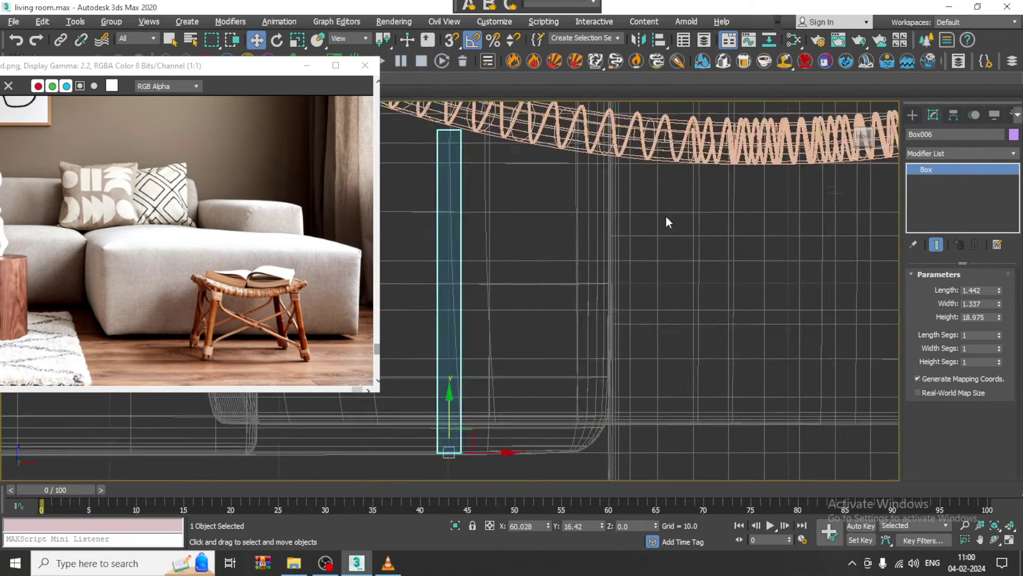
pyautogui.scroll(-5, 667, 221)
pyautogui.scroll(3, 619, 222)
pyautogui.moveTo(619, 221); pyautogui.dragTo(600, 243, button='middle')
pyautogui.moveTo(642, 276); pyautogui.dragTo(629, 277, button='middle')
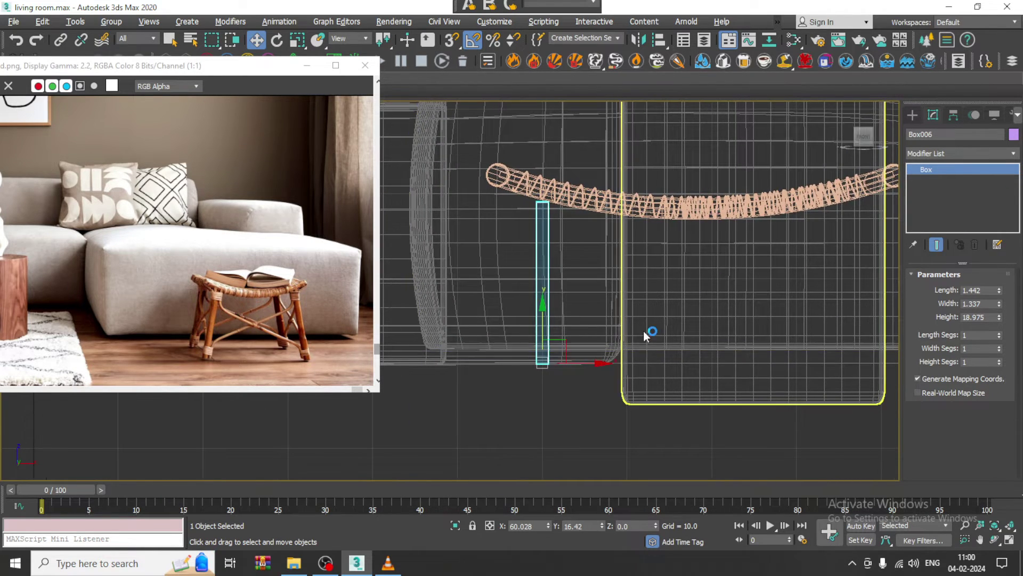
pyautogui.moveTo(566, 366); pyautogui.dragTo(534, 367)
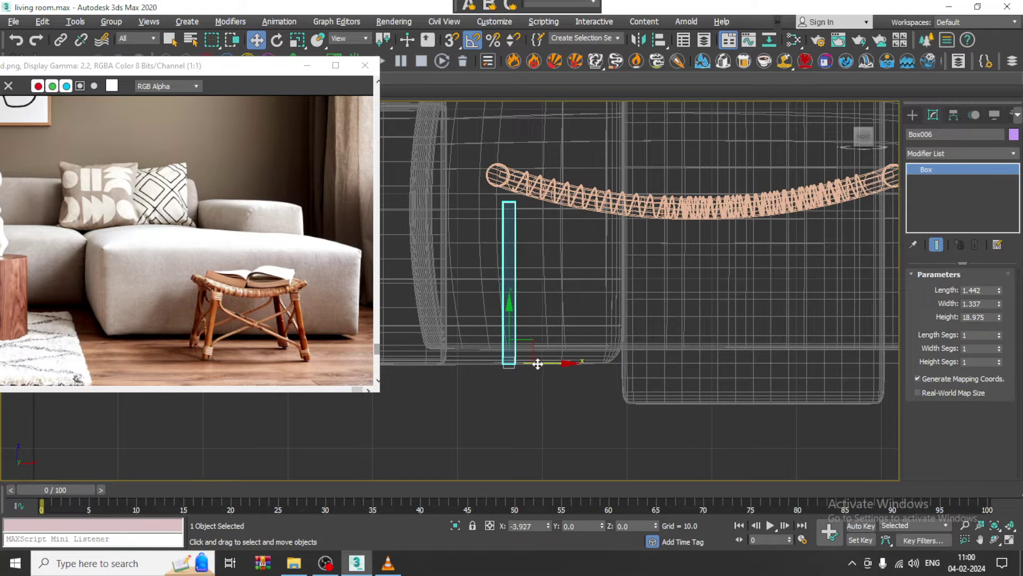
# - Convert the leg to Editable Poly and move its top vertices into the seat frame, to about X 56.77, Z 21.01
pyautogui.rightClick(505, 363)
pyautogui.moveTo(600, 501)
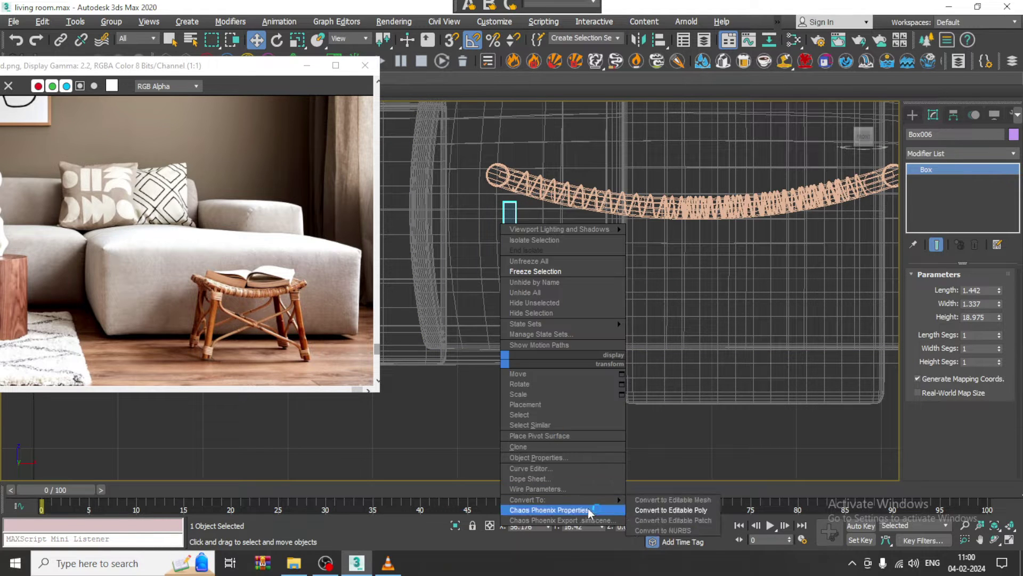
pyautogui.click(709, 512)
pyautogui.moveTo(578, 296); pyautogui.dragTo(628, 393, button='middle')
pyautogui.press('1')
pyautogui.moveTo(518, 290); pyautogui.dragTo(585, 315)
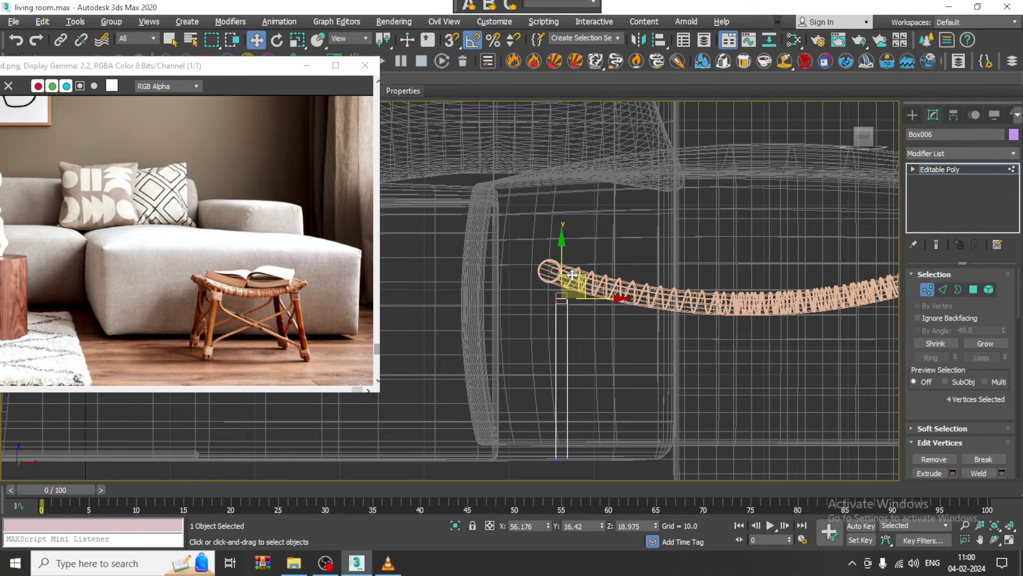
pyautogui.moveTo(572, 274); pyautogui.dragTo(577, 257)
pyautogui.moveTo(587, 420); pyautogui.dragTo(585, 378, button='middle')
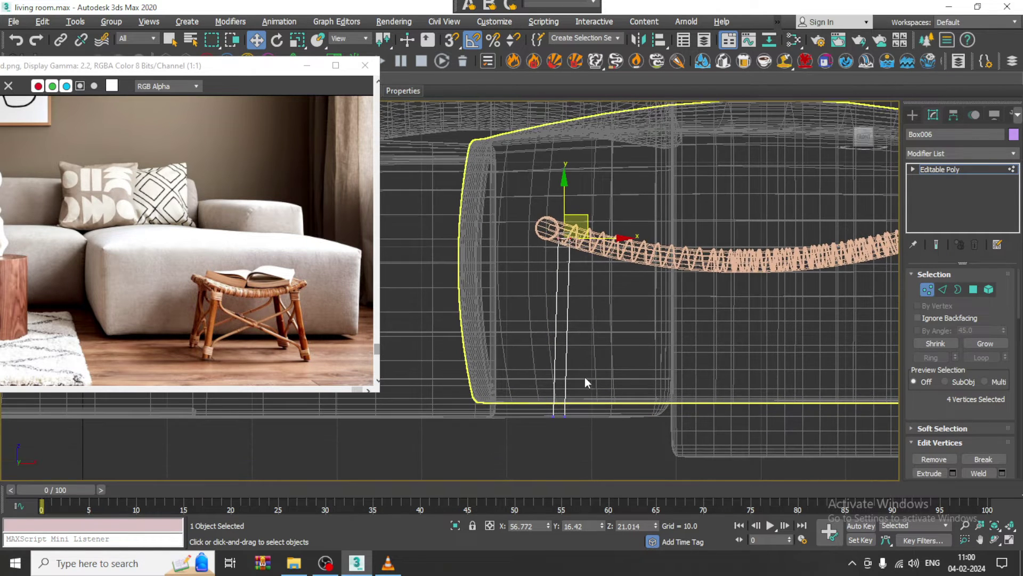
# - Shift the leg's bottom vertices outward to about X 55.34 in the front view so the leg slants
pyautogui.hotkey('alt', 'w')
pyautogui.middleClick(750, 420)
pyautogui.press('z')
pyautogui.hotkey('alt', 'w')
pyautogui.scroll(-2, 721, 379)
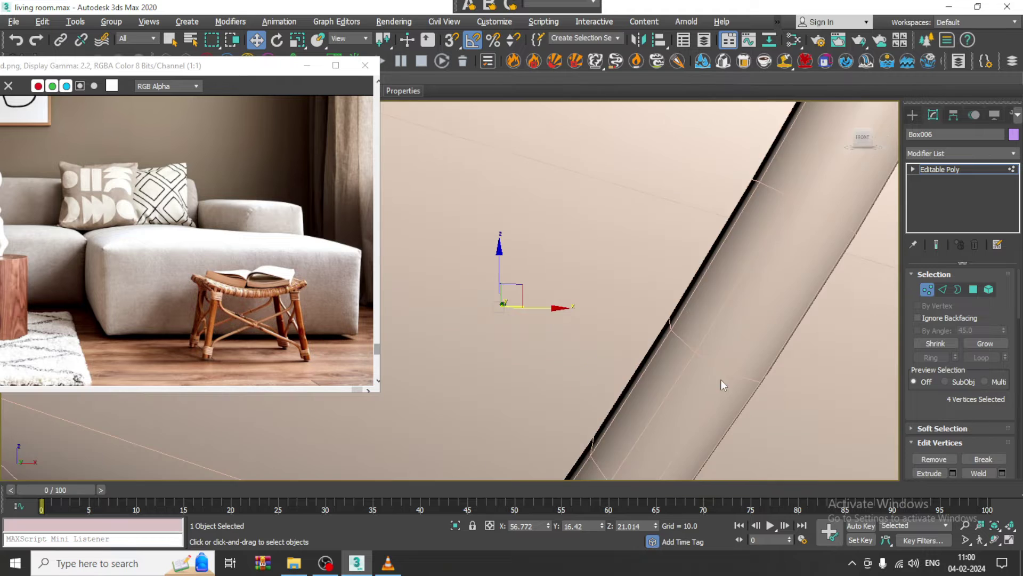
pyautogui.keyDown('alt'); pyautogui.moveTo(721, 379); pyautogui.dragTo(753, 401, button='middle'); pyautogui.keyUp('alt')
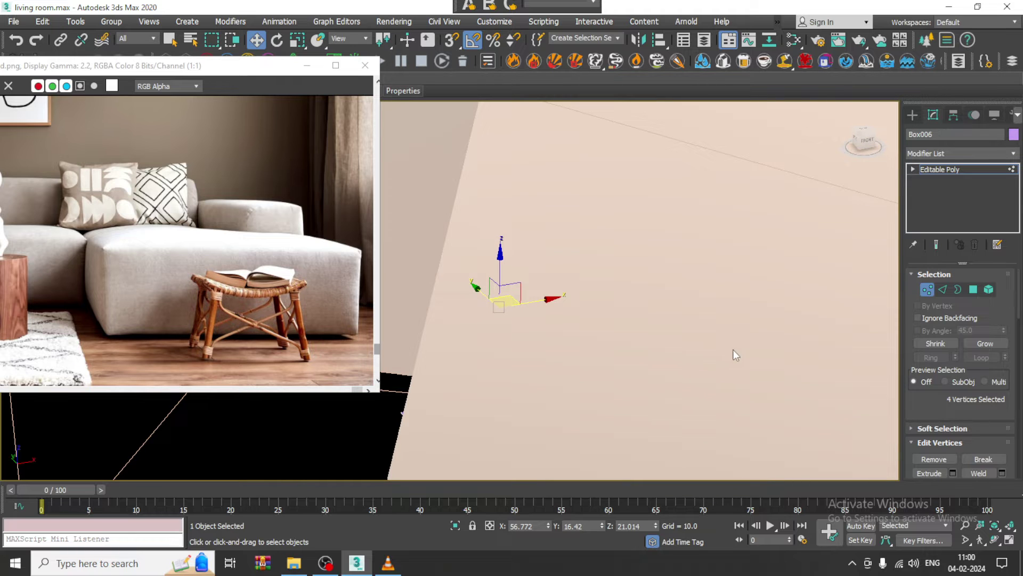
pyautogui.scroll(-1, 696, 393)
pyautogui.scroll(-2, 582, 348)
pyautogui.scroll(2, 582, 348)
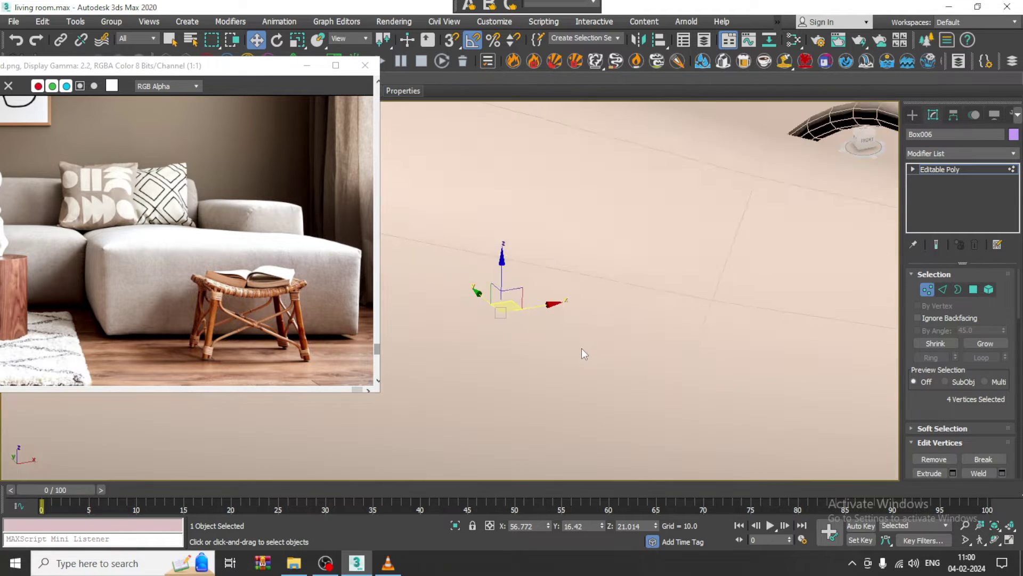
pyautogui.scroll(-4, 581, 348)
pyautogui.scroll(-4, 653, 338)
pyautogui.keyDown('alt'); pyautogui.moveTo(654, 338); pyautogui.dragTo(476, 411, button='middle'); pyautogui.keyUp('alt')
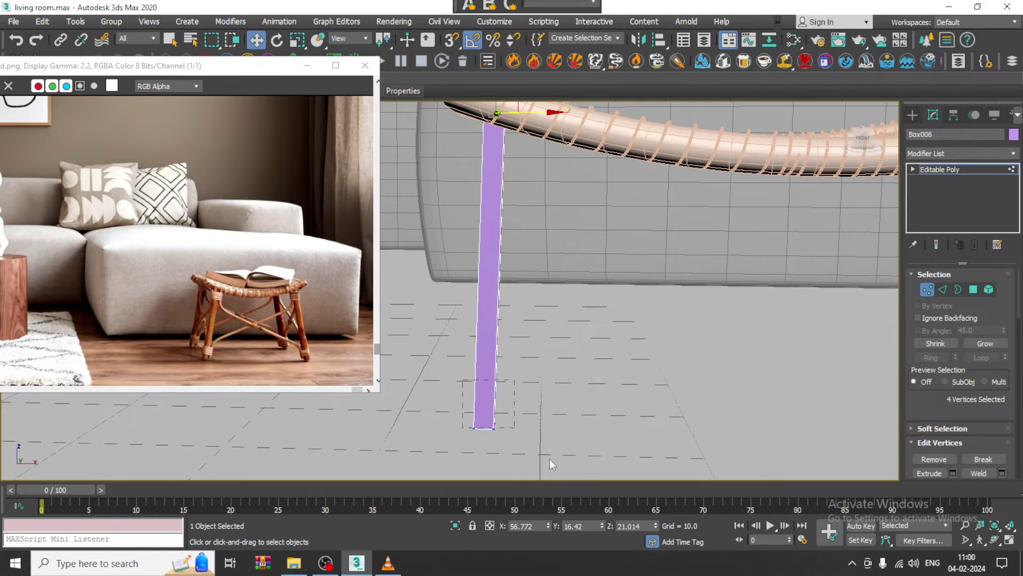
pyautogui.hotkey('alt', 'w')
pyautogui.middleClick(627, 261)
pyautogui.hotkey('alt', 'w')
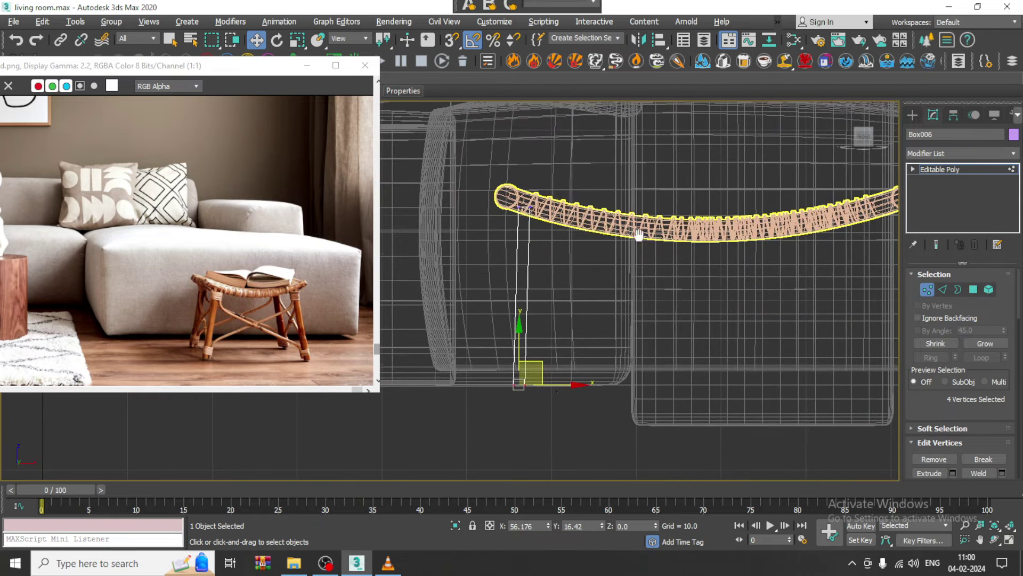
pyautogui.moveTo(558, 385); pyautogui.dragTo(551, 384)
pyautogui.moveTo(562, 289); pyautogui.dragTo(594, 319, button='middle')
pyautogui.scroll(-2, 567, 299)
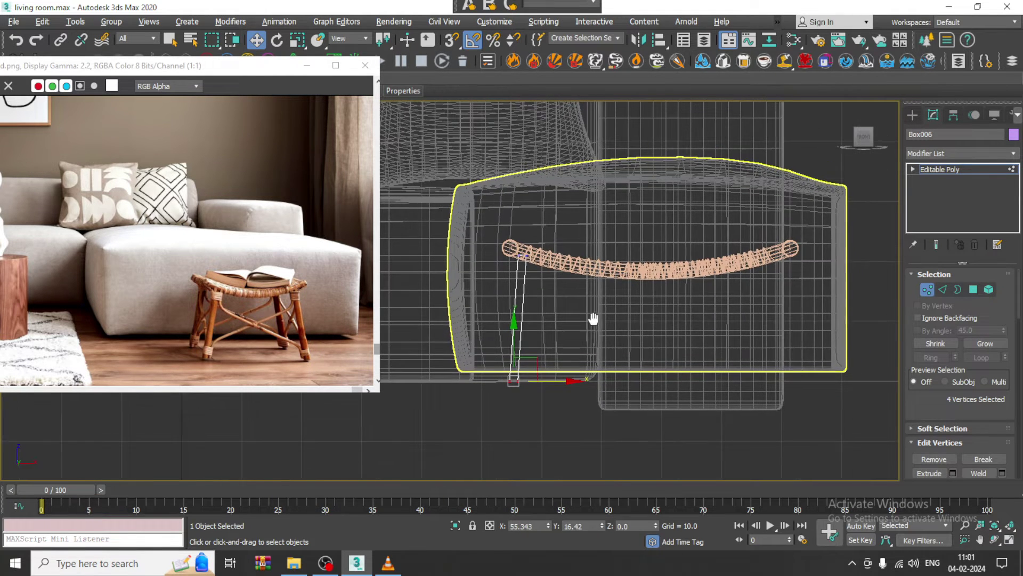
pyautogui.click(973, 168)
# - Collapse the bent seat to Editable Poly
pyautogui.click(671, 272)
pyautogui.press('r')
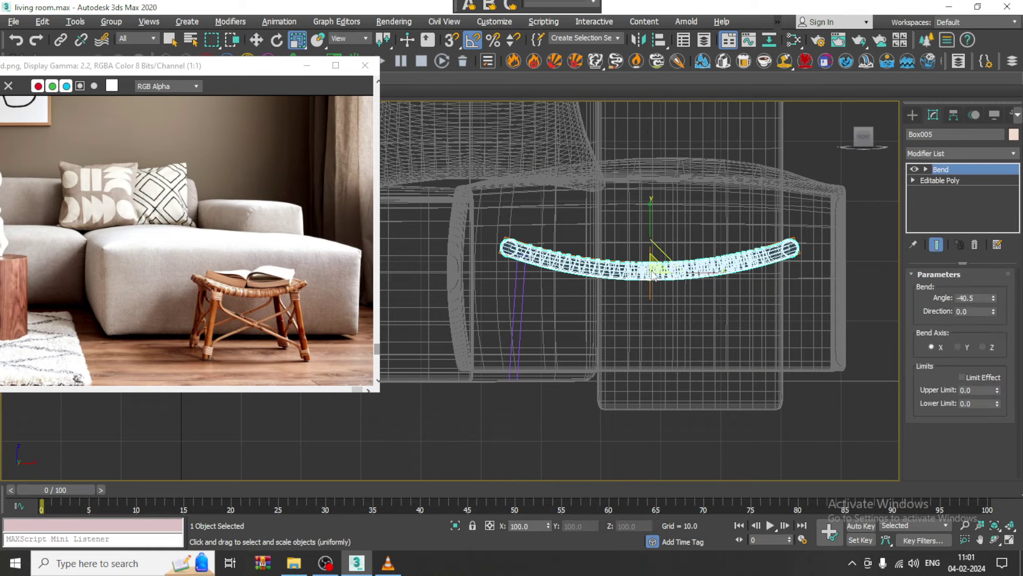
pyautogui.rightClick(653, 274)
pyautogui.click(830, 420)
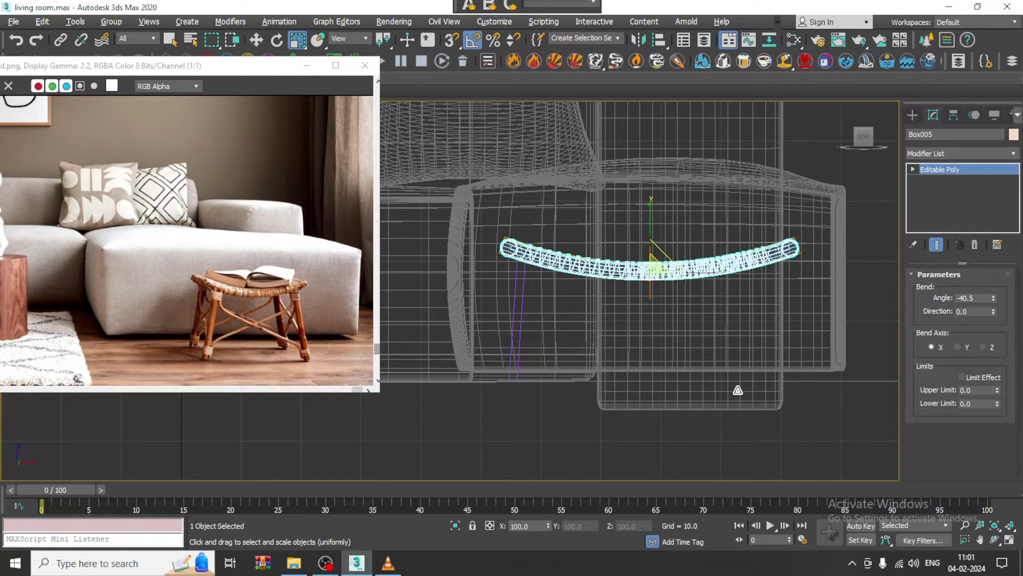
# - Scale the seat uniformly to about 77% and realign it over the leg, at about X 72.41, Z 19.24
pyautogui.moveTo(658, 269); pyautogui.dragTo(670, 288)
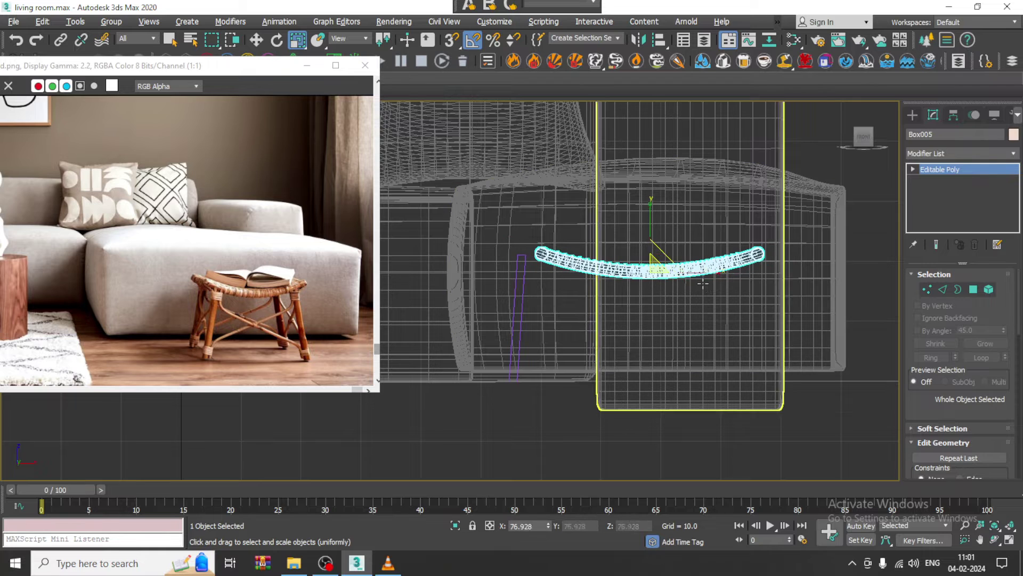
pyautogui.press('w')
pyautogui.moveTo(637, 244)
pyautogui.mouseDown()
pyautogui.moveTo(602, 243)
pyautogui.moveTo(618, 209)
pyautogui.moveTo(633, 227)
pyautogui.mouseUp()
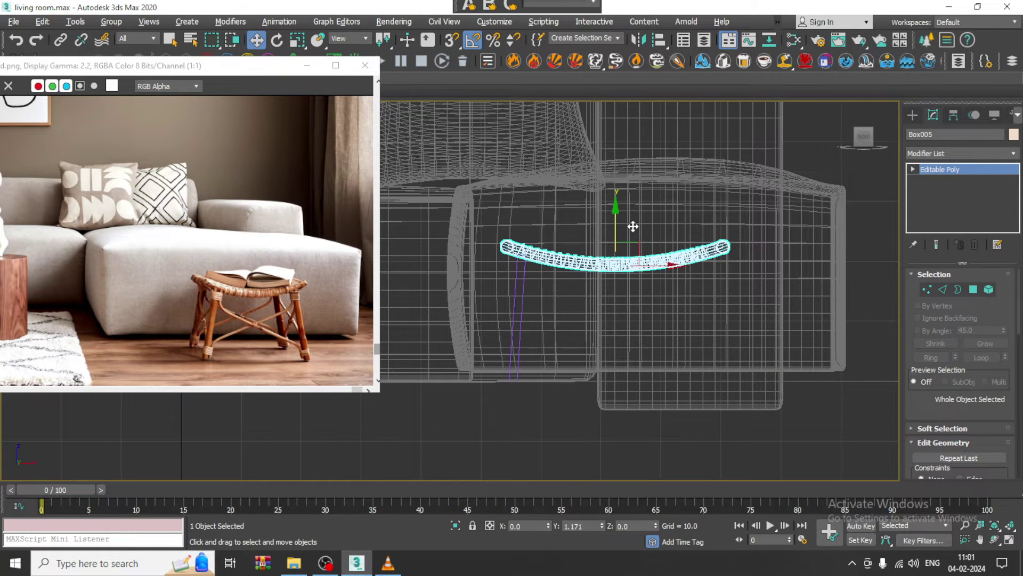
pyautogui.moveTo(633, 227); pyautogui.dragTo(642, 228, button='middle')
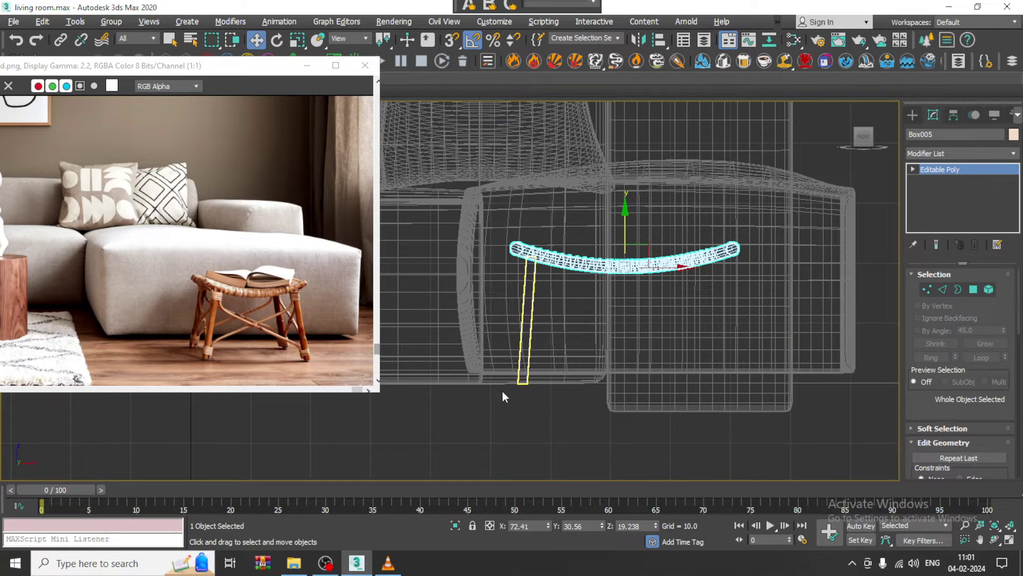
# - Slant the leg further by moving its bottom vertices outward to about X 54.66
pyautogui.click(526, 384)
pyautogui.scroll(2, 526, 384)
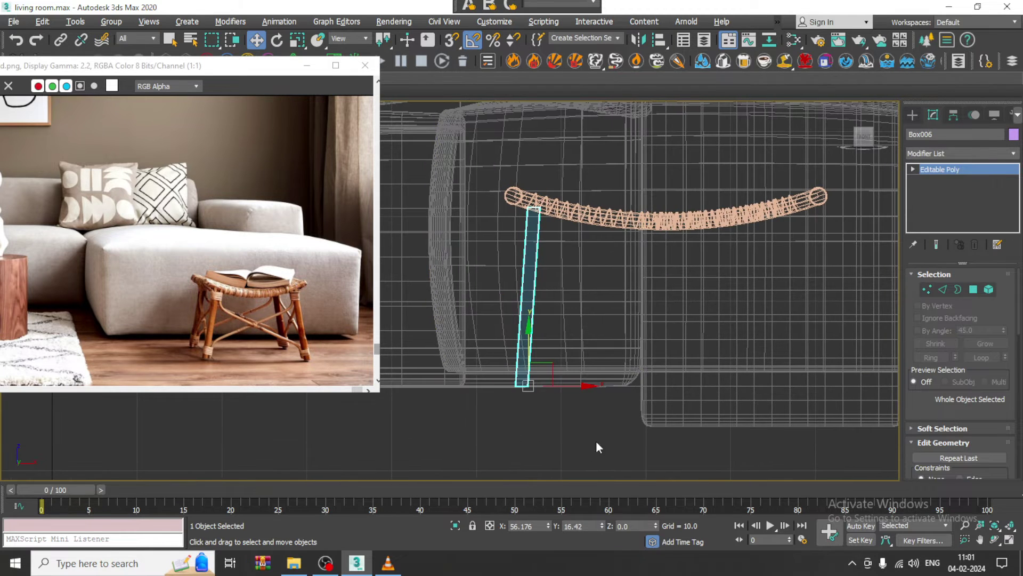
pyautogui.press('1')
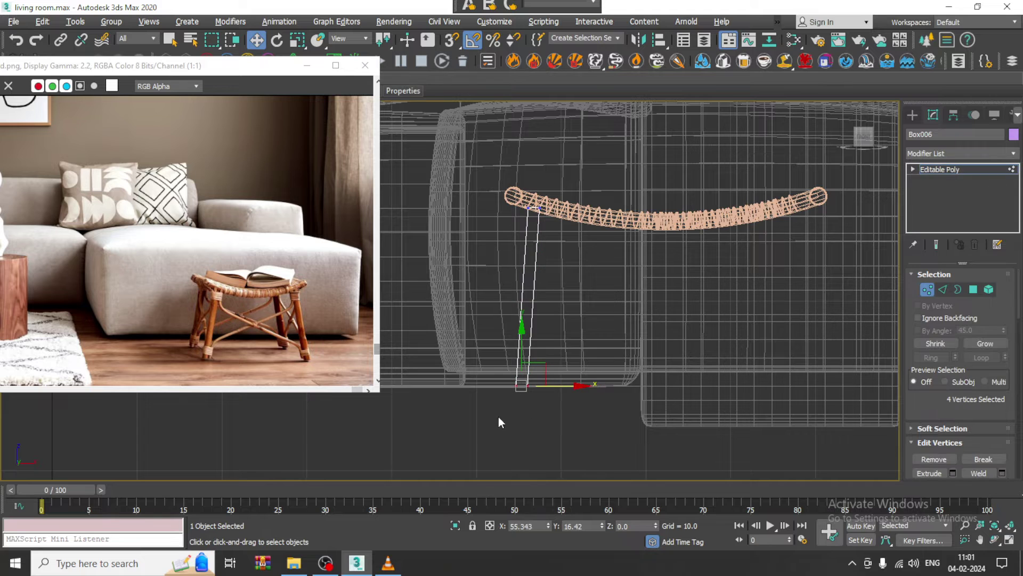
pyautogui.moveTo(571, 391); pyautogui.dragTo(566, 391)
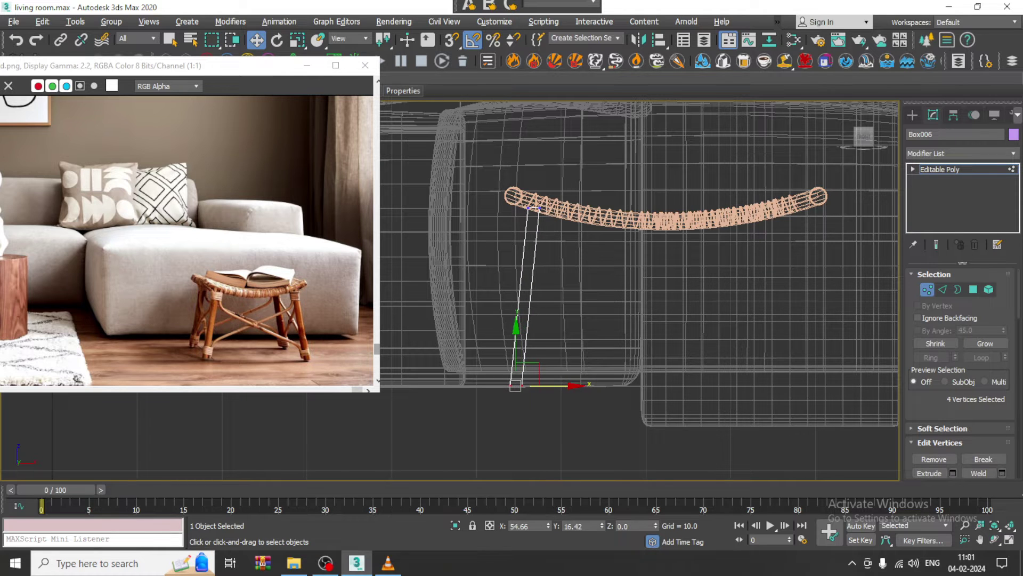
pyautogui.click(976, 170)
# - Mirror the leg on the X axis as a copy and place it under the seat's opposite end, at about X 87.99
pyautogui.click(642, 37)
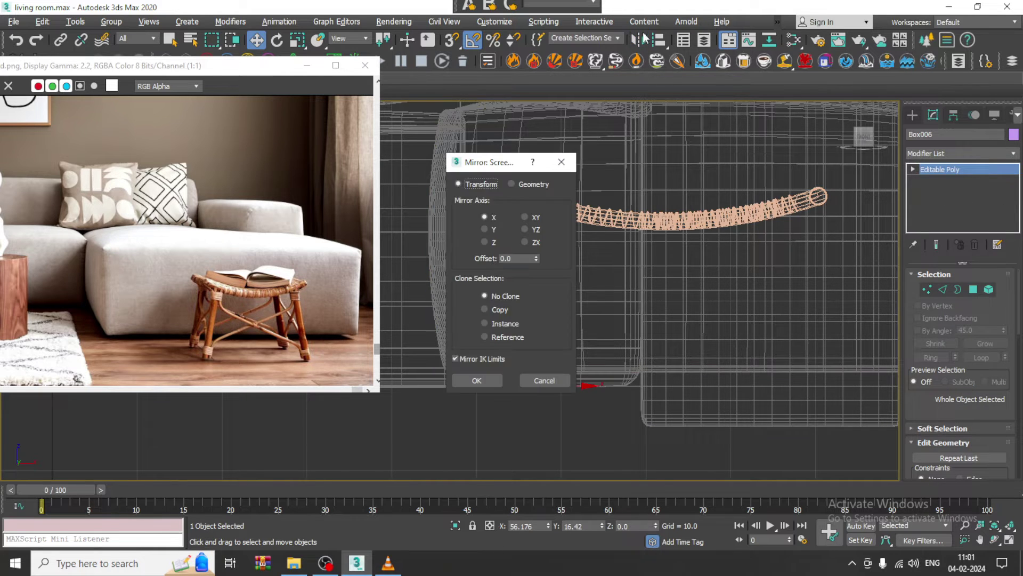
pyautogui.click(503, 310)
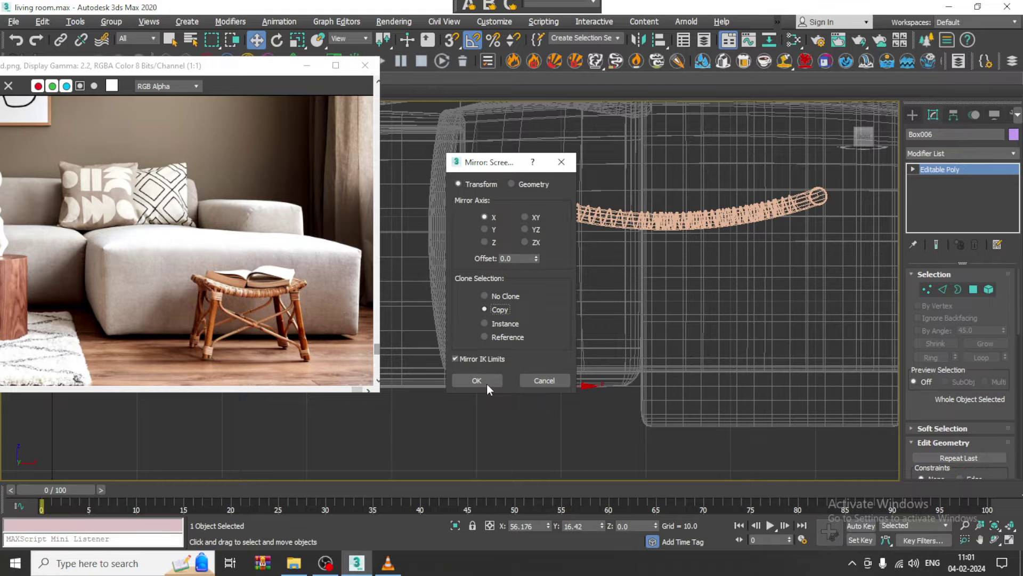
pyautogui.click(487, 382)
pyautogui.moveTo(578, 387); pyautogui.dragTo(848, 406)
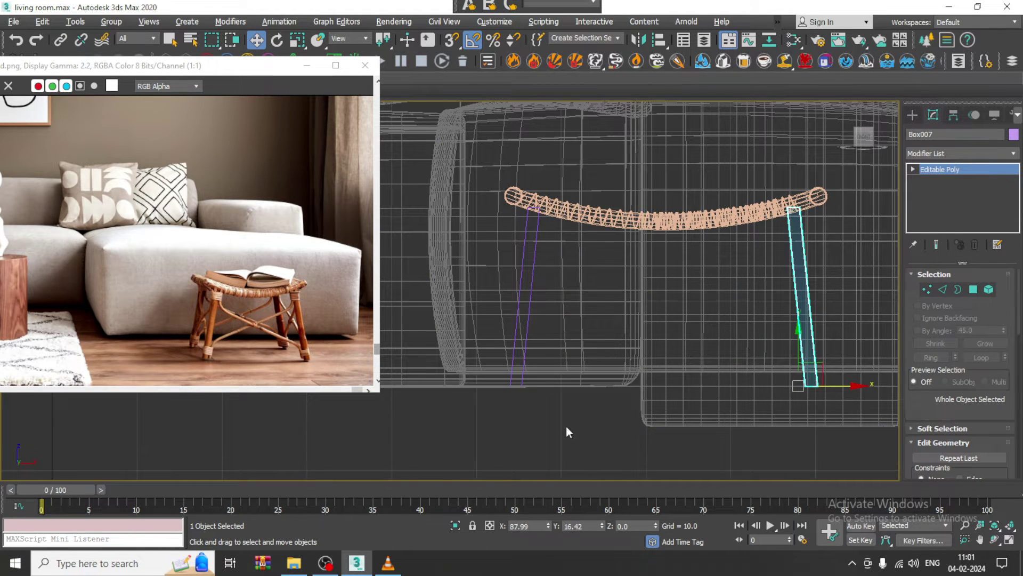
pyautogui.hotkey('alt', 'w')
pyautogui.middleClick(692, 439)
pyautogui.hotkey('alt', 'w')
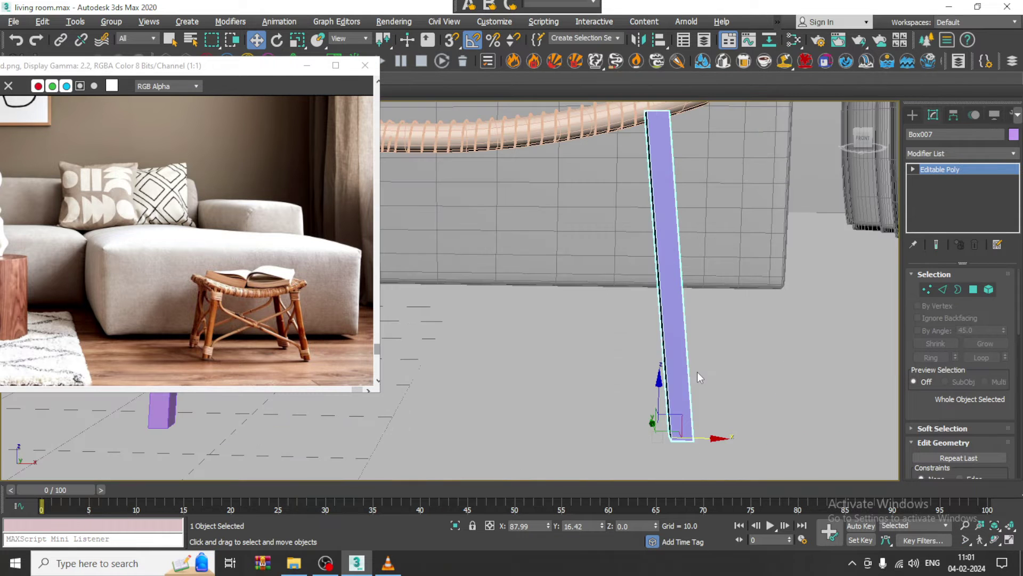
# - Select both legs and shift them about 2.86 along the Y axis to sit beneath the seat's side edge
pyautogui.scroll(-4, 697, 372)
pyautogui.keyDown('alt'); pyautogui.moveTo(697, 372); pyautogui.dragTo(727, 378, button='middle'); pyautogui.keyUp('alt')
pyautogui.keyDown('alt'); pyautogui.moveTo(661, 376); pyautogui.dragTo(682, 379, button='middle'); pyautogui.keyUp('alt')
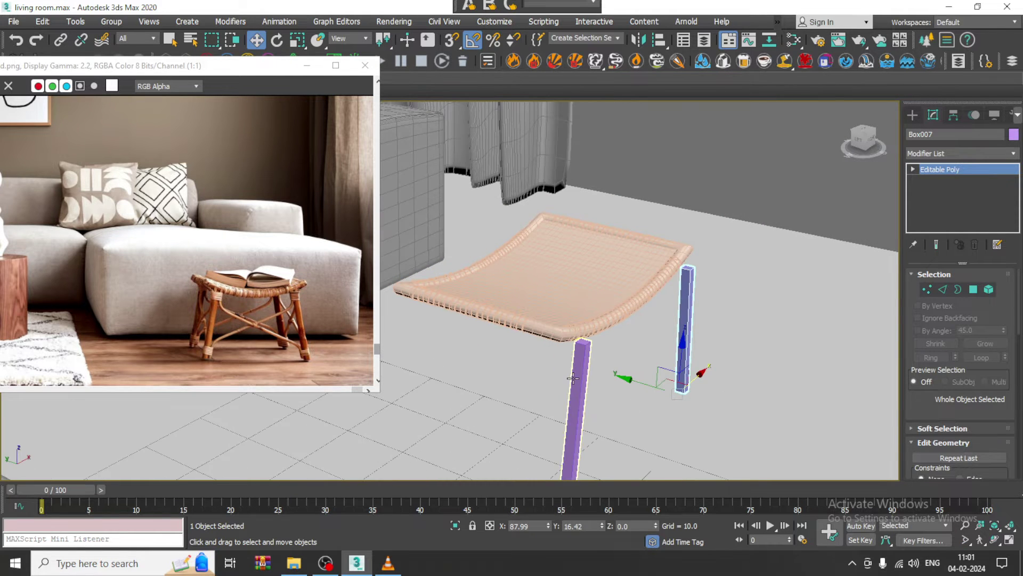
pyautogui.keyDown('ctrl'); pyautogui.click(573, 378); pyautogui.keyUp('ctrl')
pyautogui.moveTo(595, 366); pyautogui.dragTo(577, 360)
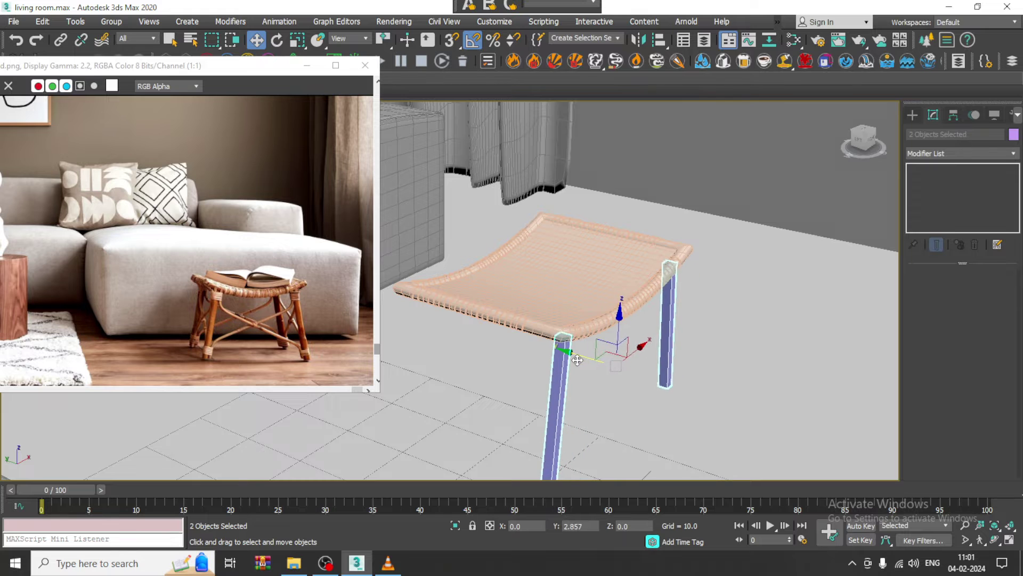
# - Clone the two legs along the Y axis as one copy placed under the seat's opposite side
pyautogui.keyDown('alt'); pyautogui.moveTo(584, 355); pyautogui.dragTo(641, 319, button='middle'); pyautogui.keyUp('alt')
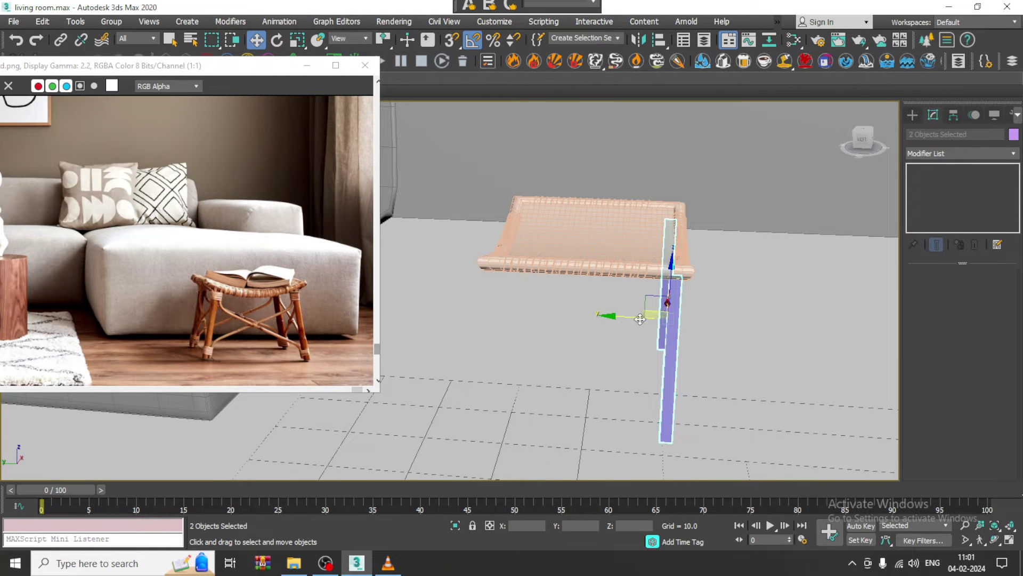
pyautogui.moveTo(617, 320)
pyautogui.keyDown('shift'); pyautogui.mouseDown()
pyautogui.moveTo(450, 304)
pyautogui.moveTo(459, 306)
pyautogui.mouseUp(); pyautogui.keyUp('shift')
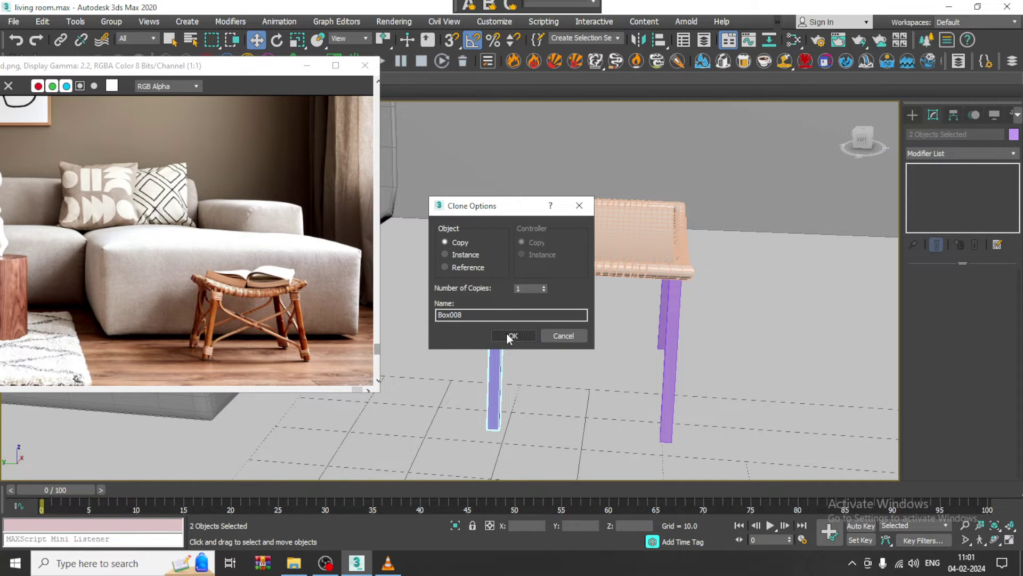
pyautogui.click(507, 332)
pyautogui.moveTo(656, 290)
pyautogui.keyDown('alt'); pyautogui.mouseDown(button='middle')
pyautogui.moveTo(673, 305)
pyautogui.moveTo(578, 289)
pyautogui.moveTo(654, 343)
pyautogui.moveTo(708, 338)
pyautogui.moveTo(669, 331)
pyautogui.moveTo(551, 356)
pyautogui.mouseUp(button='middle'); pyautogui.keyUp('alt')
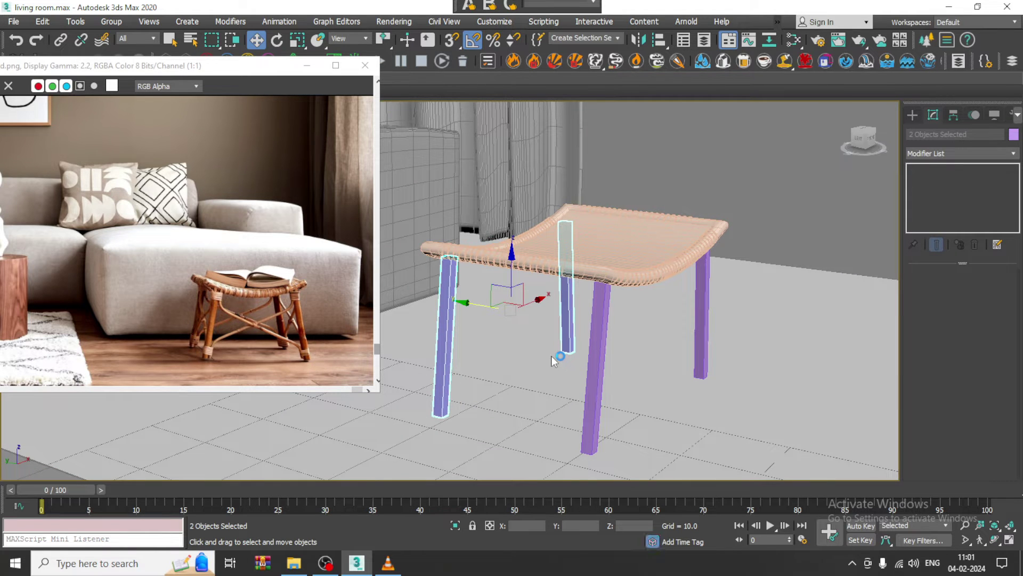
pyautogui.keyDown('alt'); pyautogui.moveTo(622, 338); pyautogui.dragTo(621, 327, button='middle'); pyautogui.keyUp('alt')
pyautogui.hotkey('alt', 'w')
pyautogui.hotkey('alt', 'w')
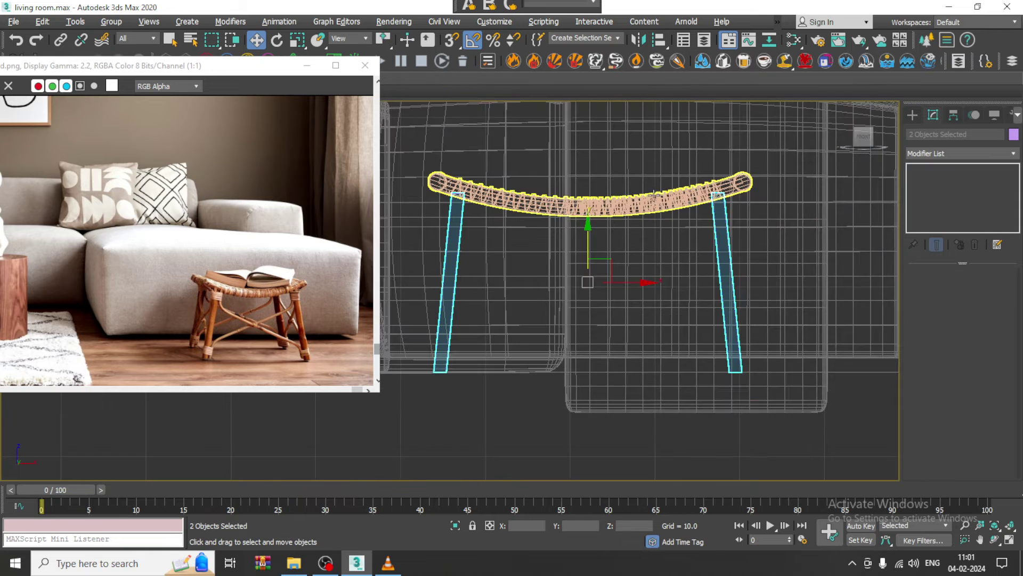
pyautogui.click(912, 114)
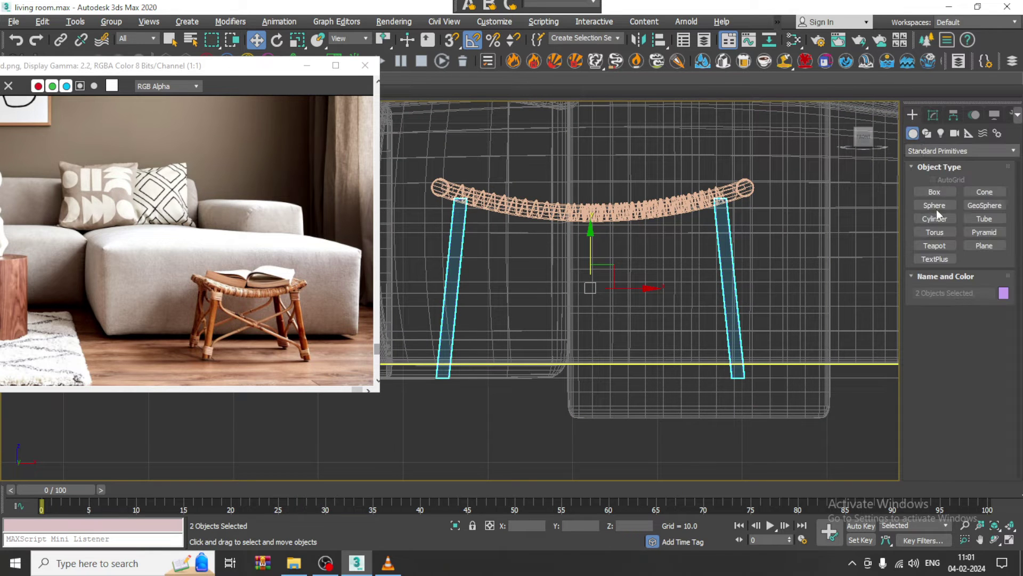
pyautogui.click(928, 133)
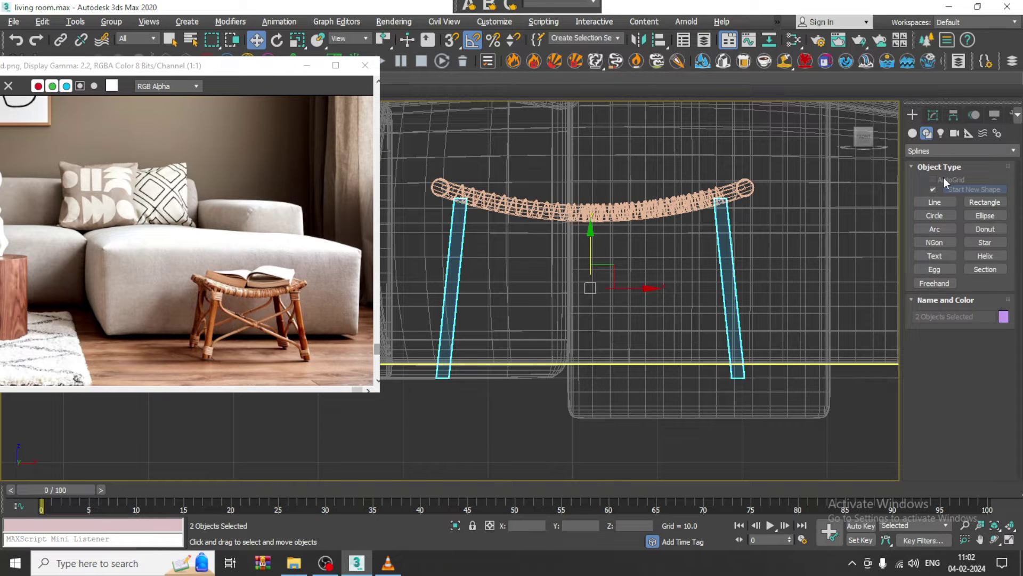
pyautogui.click(934, 203)
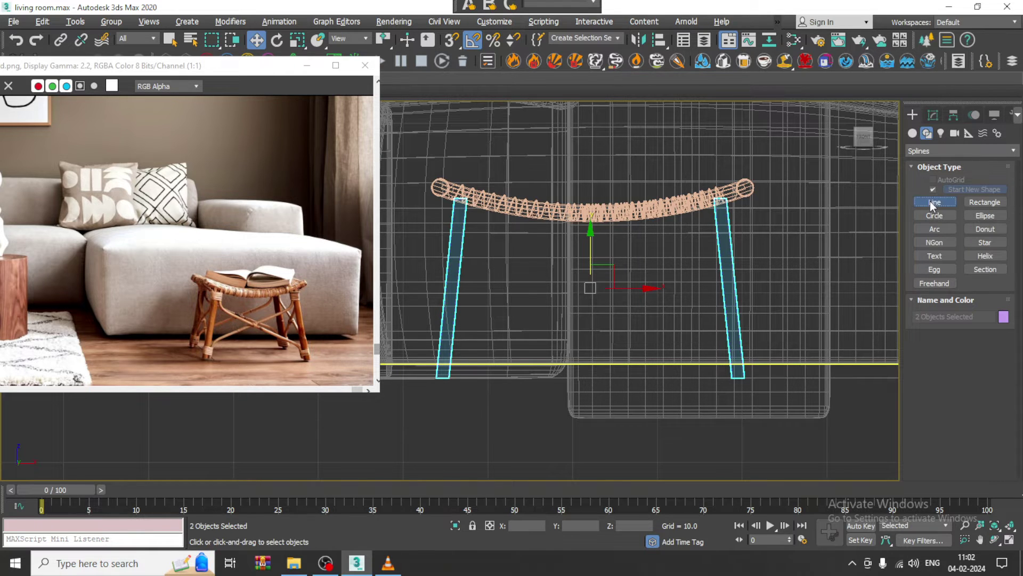
pyautogui.scroll(3, 499, 249)
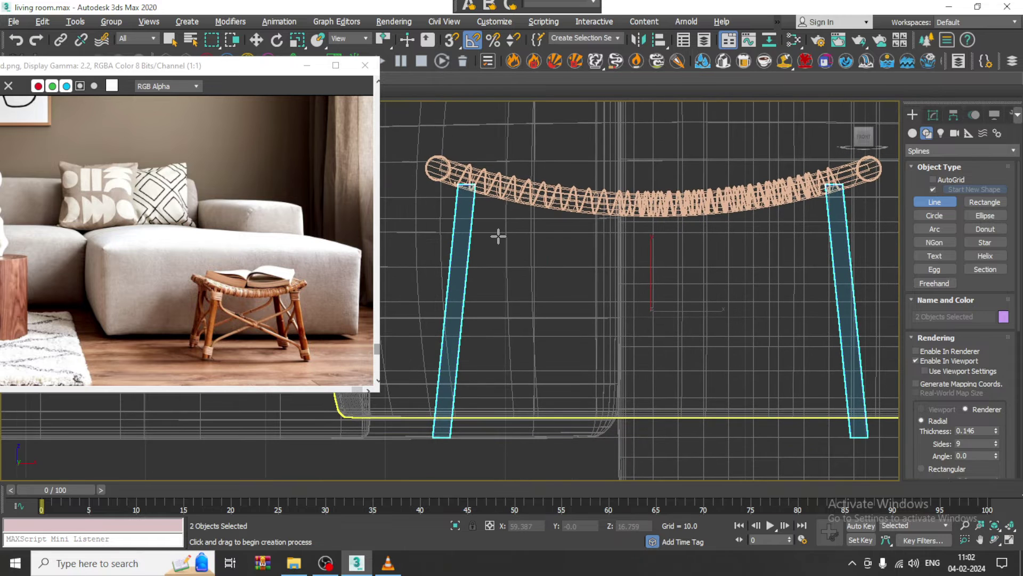
pyautogui.press('w')
# - Attach the other three stool legs to one leg so all four form a single object
pyautogui.click(933, 114)
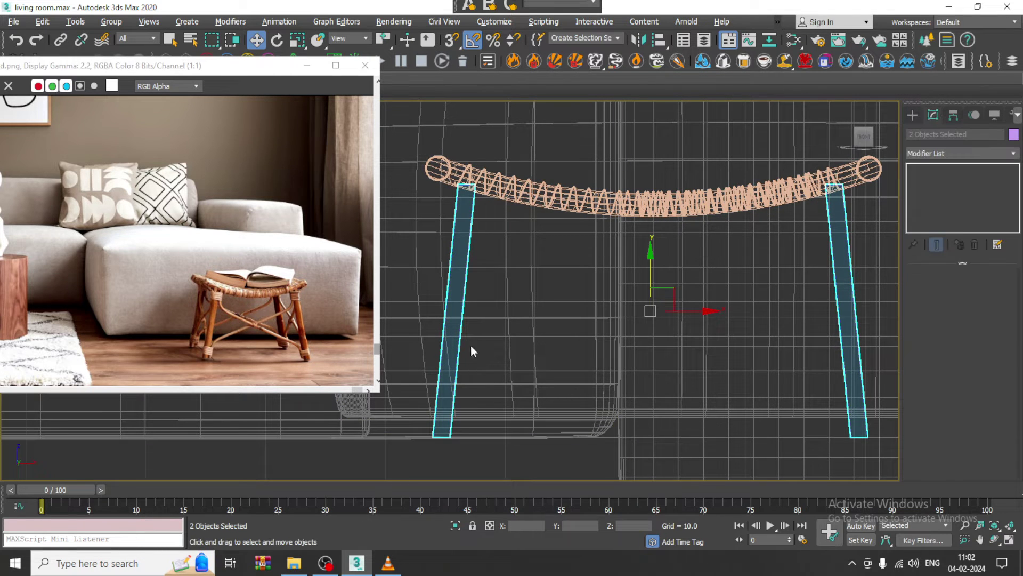
pyautogui.click(462, 308)
pyautogui.hotkey('alt', 'w')
pyautogui.middleClick(684, 398)
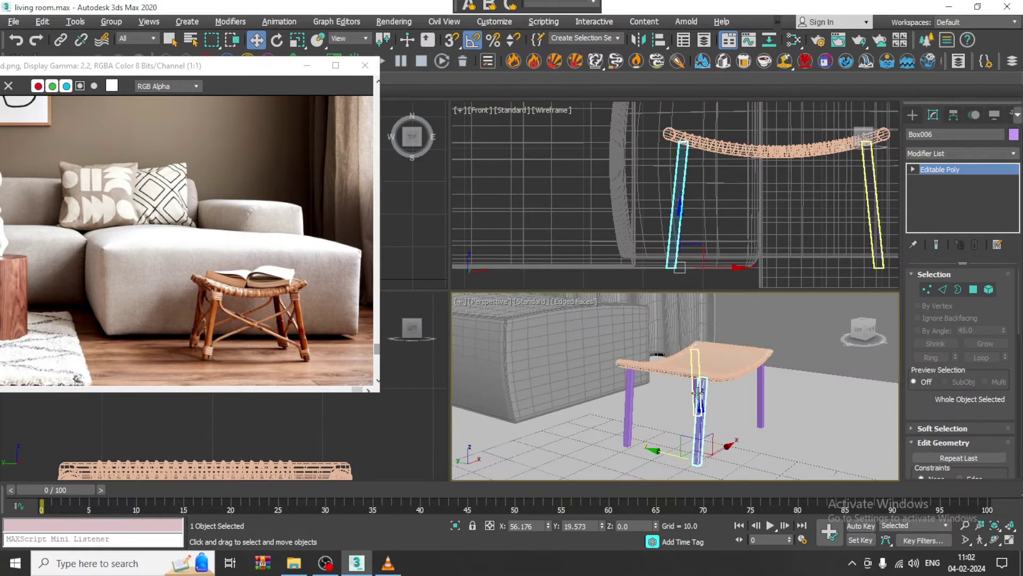
pyautogui.hotkey('alt', 'w')
pyautogui.moveTo(657, 373); pyautogui.dragTo(727, 354, button='middle')
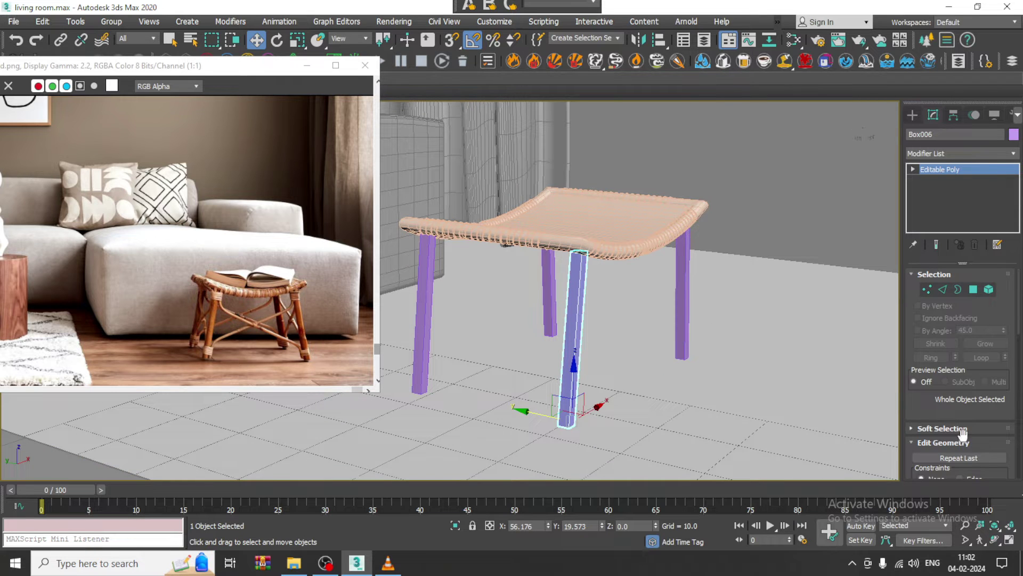
pyautogui.scroll(-3, 936, 418)
pyautogui.click(930, 439)
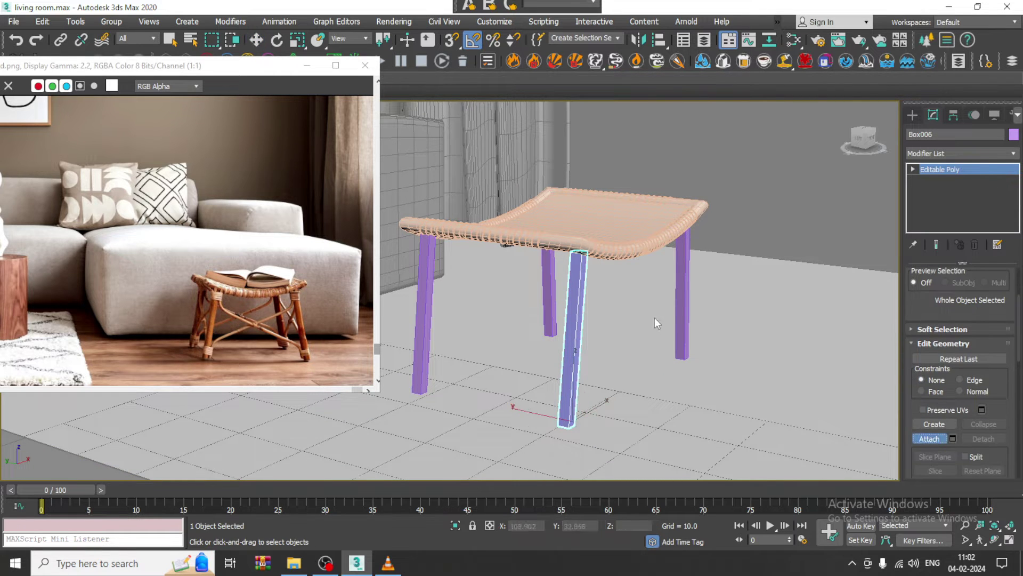
pyautogui.click(686, 292)
pyautogui.click(550, 281)
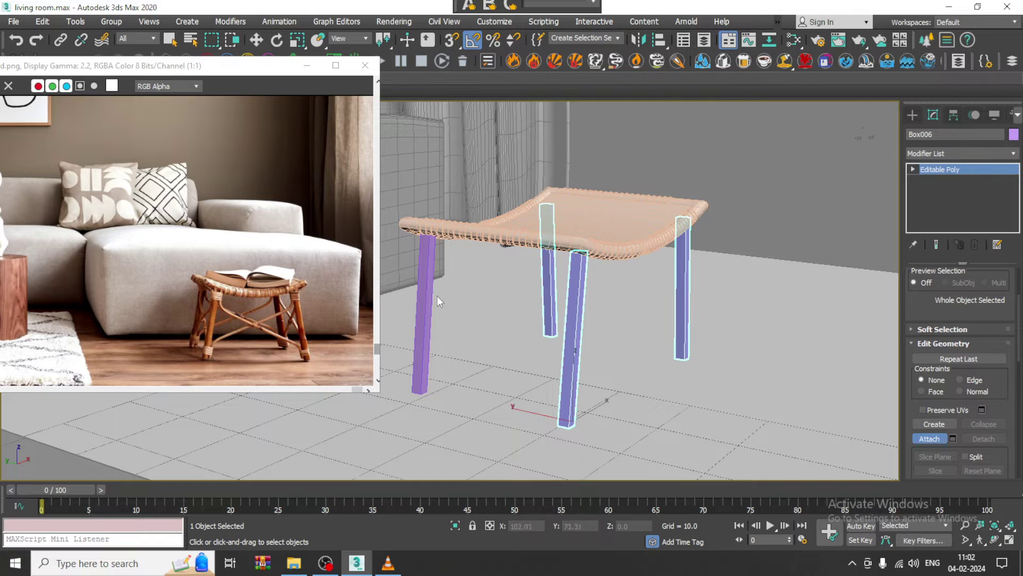
pyautogui.click(422, 293)
pyautogui.rightClick(424, 297)
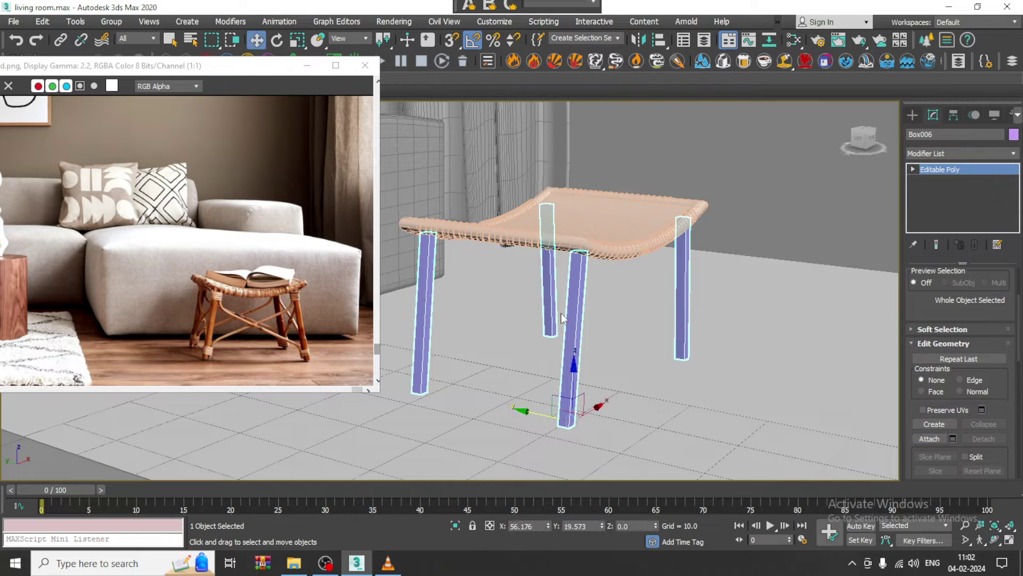
# - Convert the combined legs to Editable Poly
pyautogui.rightClick(568, 299)
pyautogui.moveTo(689, 437)
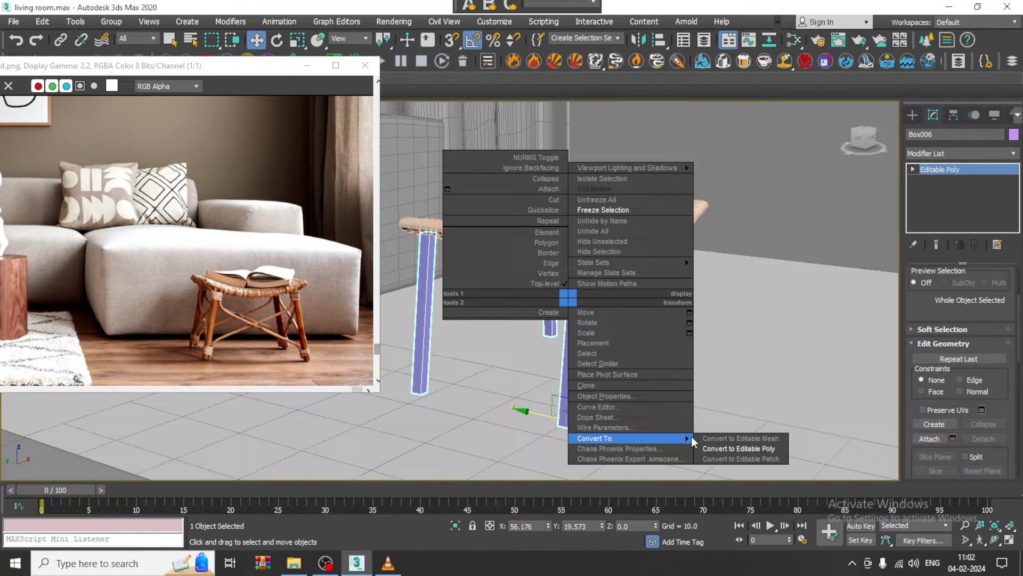
pyautogui.click(758, 450)
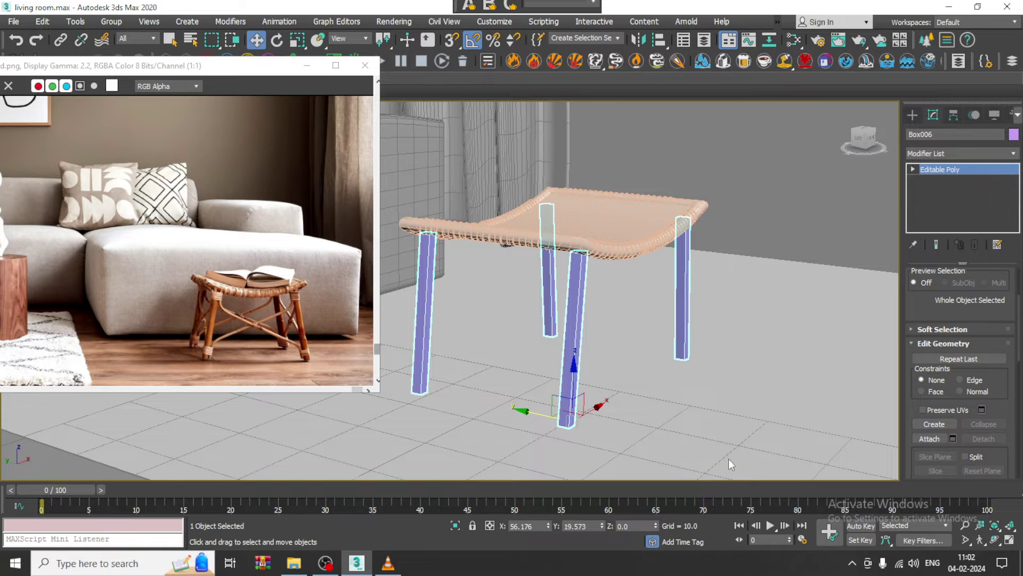
# - Chamfer the lengthwise edges of all four legs with an amount of about 0.291 and 2 segments
pyautogui.press('2')
pyautogui.keyDown('alt'); pyautogui.moveTo(453, 393); pyautogui.dragTo(406, 315, button='middle'); pyautogui.keyUp('alt')
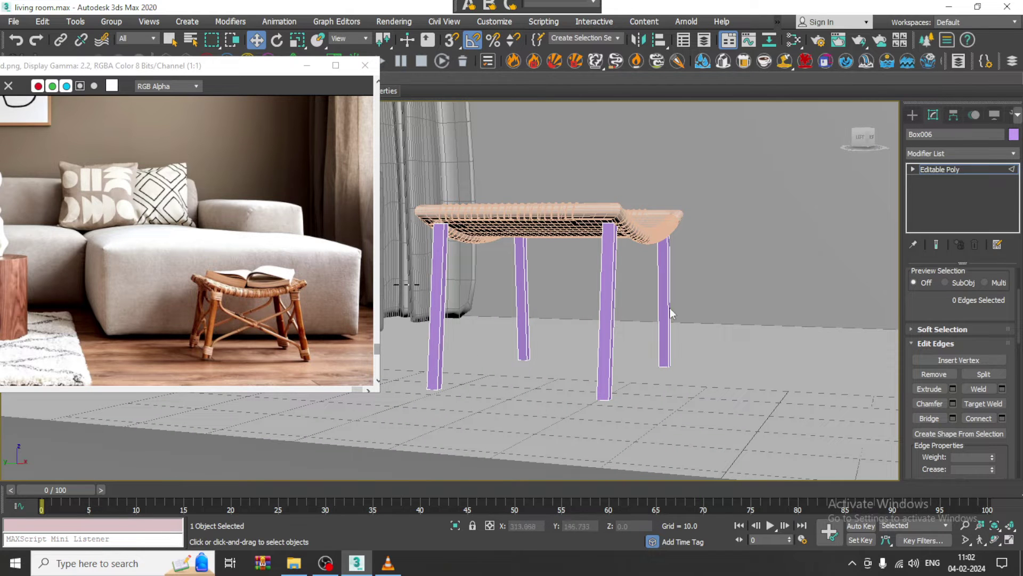
pyautogui.moveTo(400, 286); pyautogui.dragTo(742, 314)
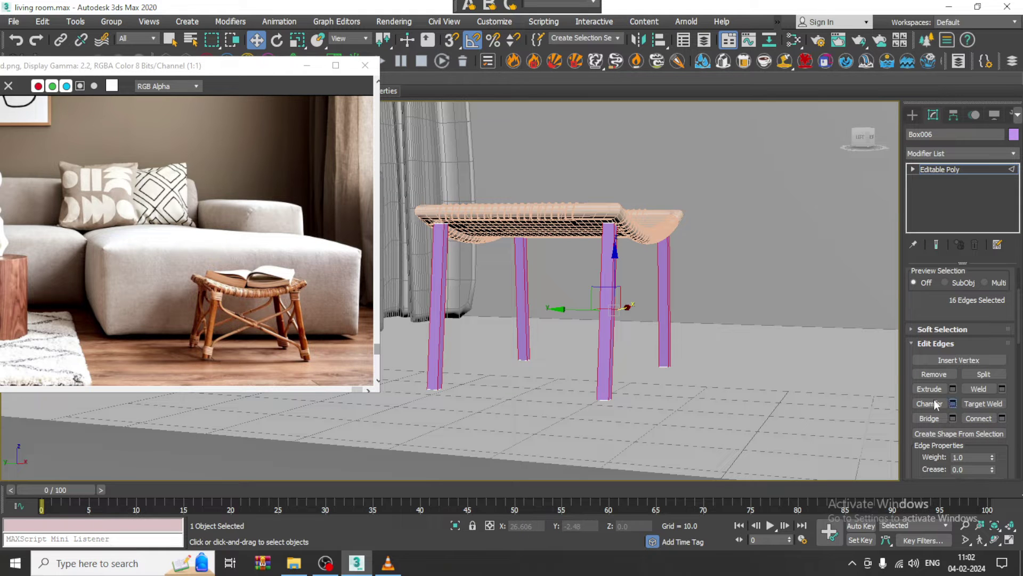
pyautogui.hotkey('ctrl', 'shift', 'c')
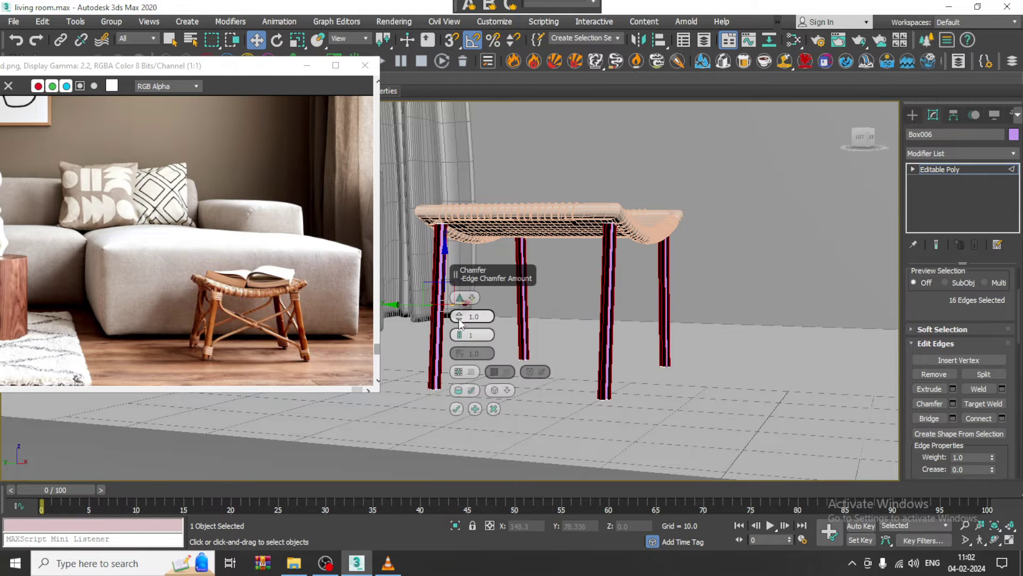
pyautogui.moveTo(463, 323); pyautogui.dragTo(462, 315)
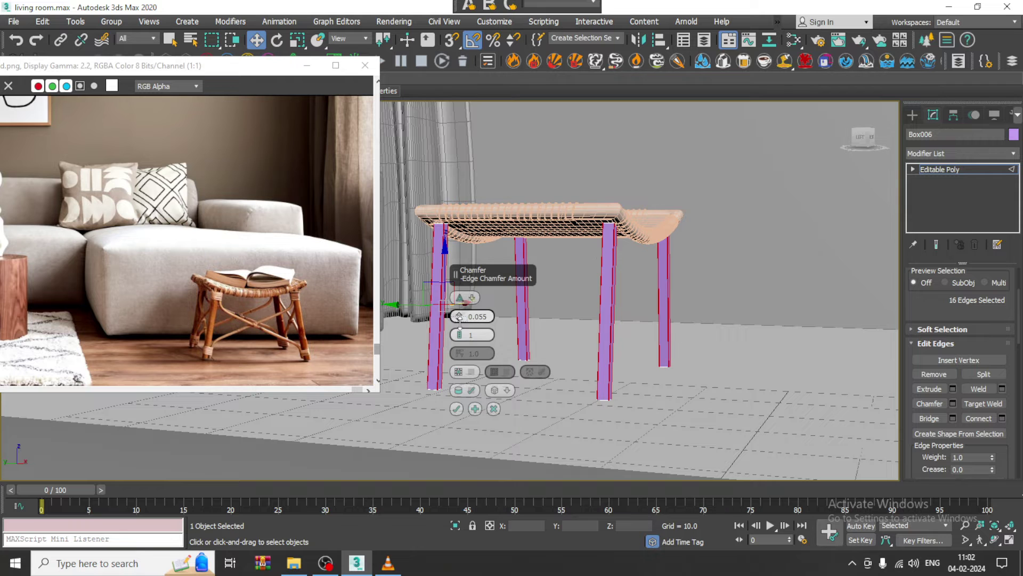
pyautogui.moveTo(506, 344)
pyautogui.keyDown('alt'); pyautogui.mouseDown(button='middle')
pyautogui.moveTo(448, 356)
pyautogui.moveTo(494, 335)
pyautogui.mouseUp(button='middle'); pyautogui.keyUp('alt')
pyautogui.scroll(3, 447, 356)
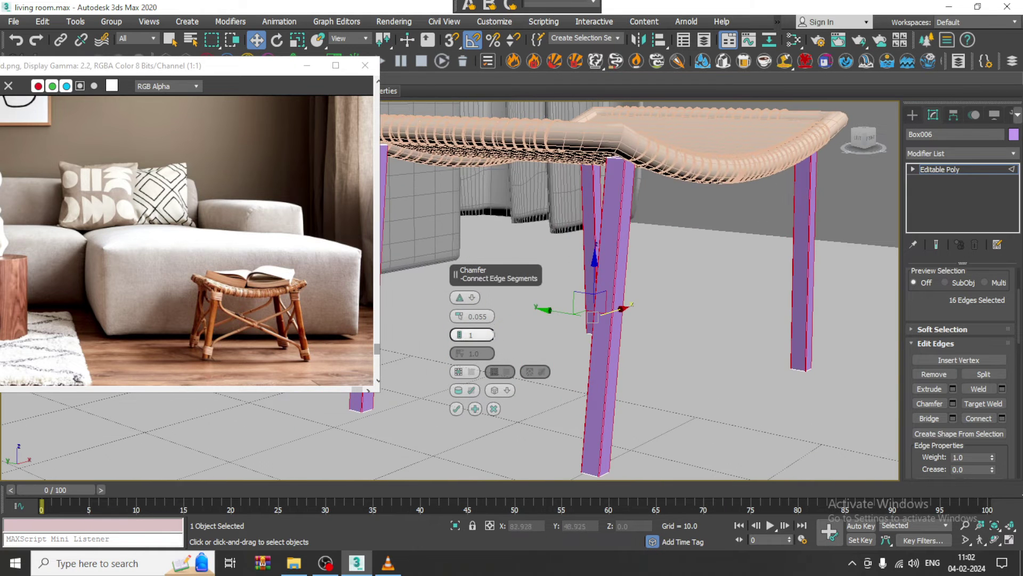
pyautogui.click(459, 331)
pyautogui.moveTo(460, 320)
pyautogui.mouseDown()
pyautogui.moveTo(457, 310)
pyautogui.moveTo(459, 322)
pyautogui.mouseUp()
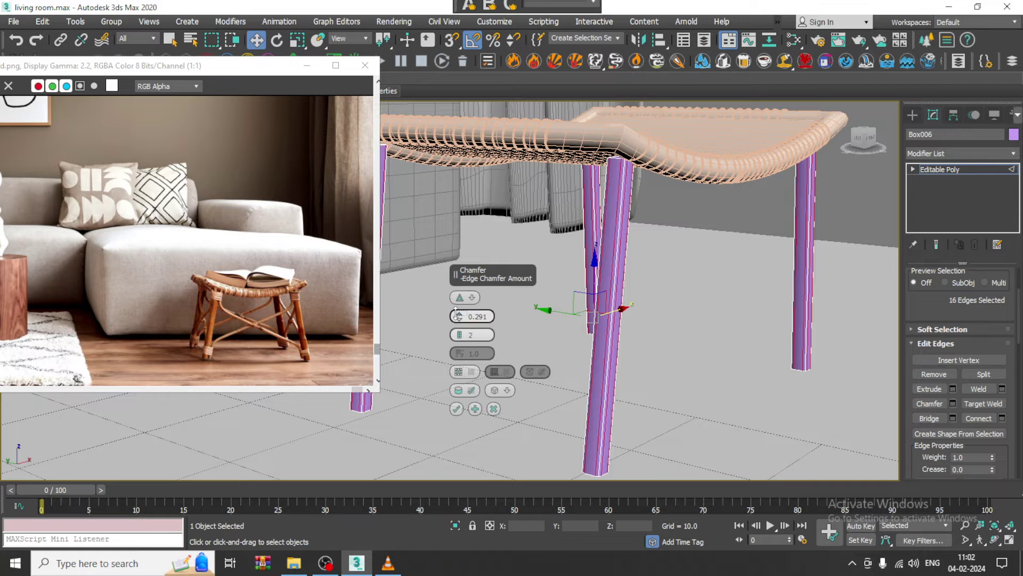
pyautogui.click(457, 409)
# - In the front view, draw a four-point brace line from one leg's top, down its side, then diagonally to the opposite leg's foot
pyautogui.keyDown('alt'); pyautogui.moveTo(706, 312); pyautogui.dragTo(687, 264, button='middle'); pyautogui.keyUp('alt')
pyautogui.hotkey('alt', 'w')
pyautogui.hotkey('alt', 'w')
pyautogui.moveTo(586, 183); pyautogui.dragTo(716, 183, button='middle')
pyautogui.click(913, 114)
pyautogui.click(926, 132)
pyautogui.click(931, 202)
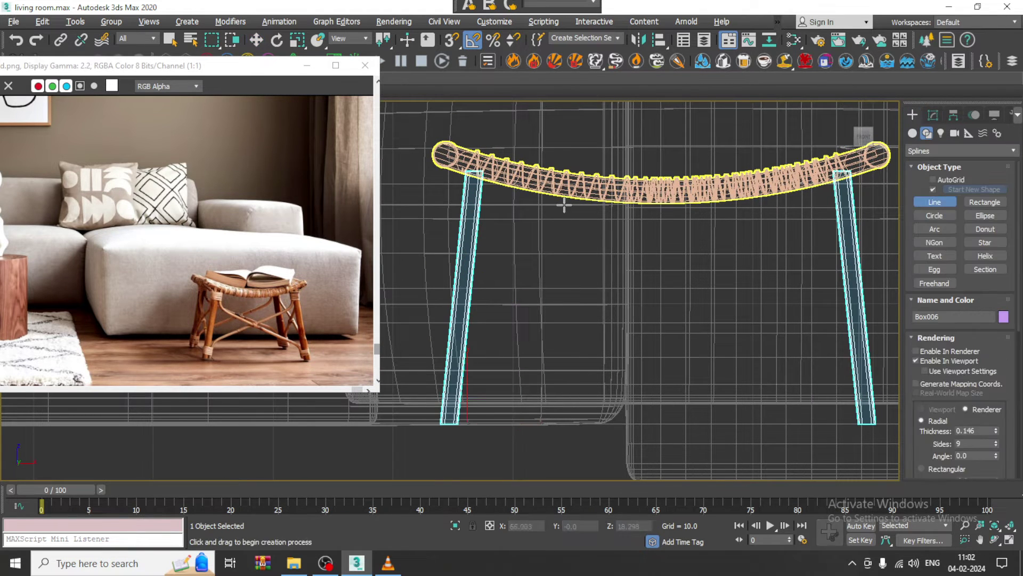
pyautogui.click(479, 173)
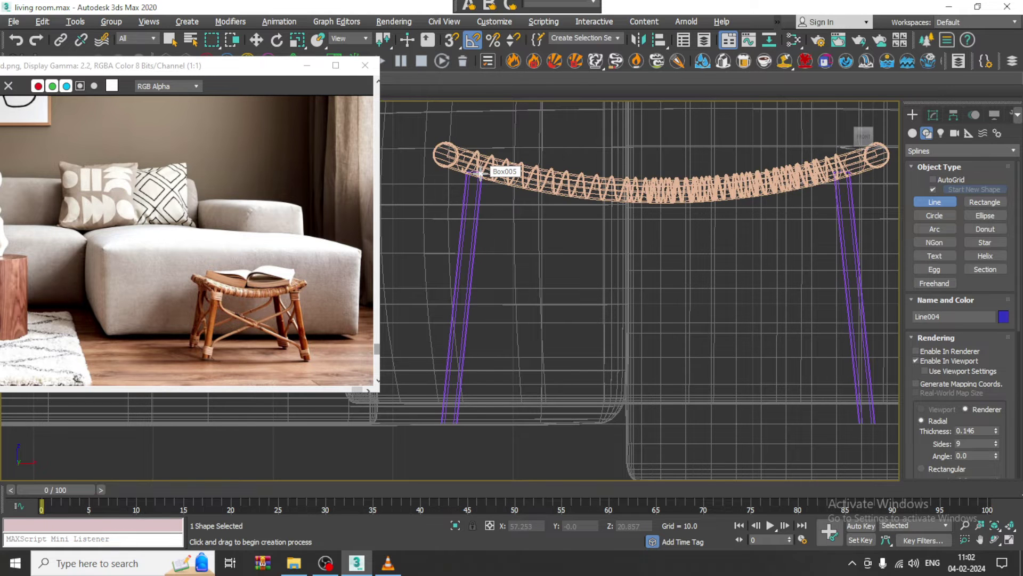
pyautogui.click(477, 208)
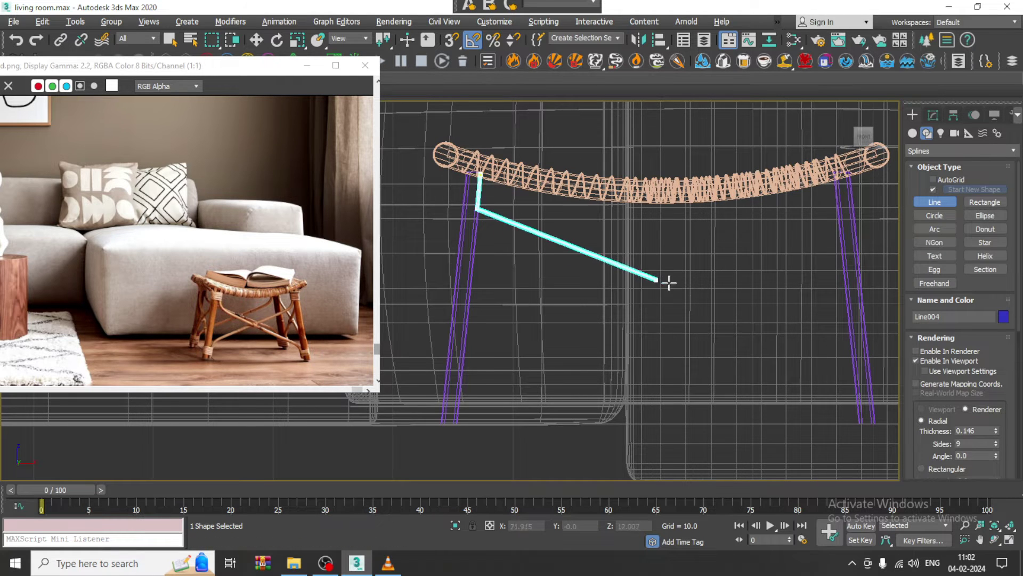
pyautogui.click(858, 397)
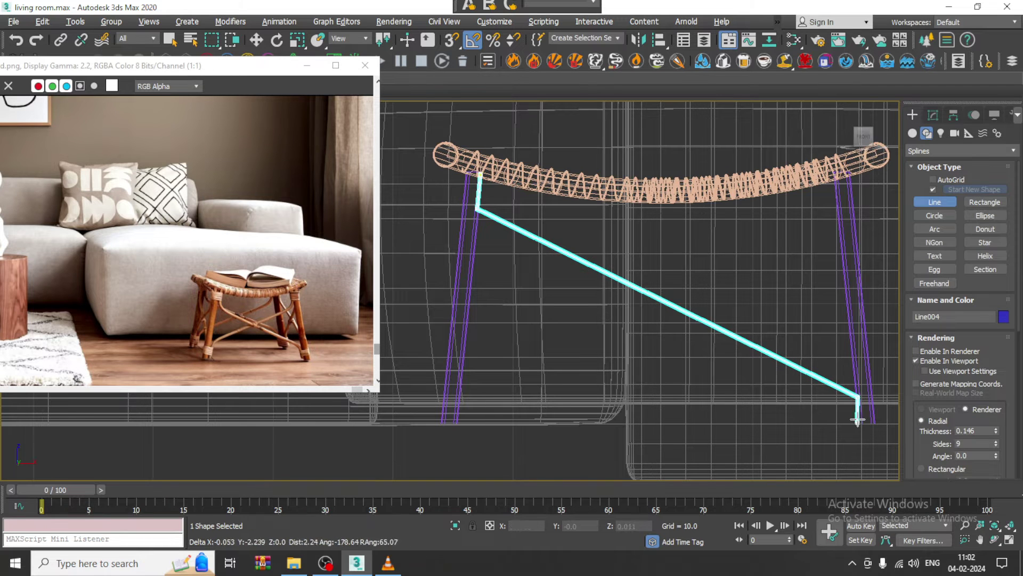
pyautogui.click(860, 422)
pyautogui.rightClick(852, 417)
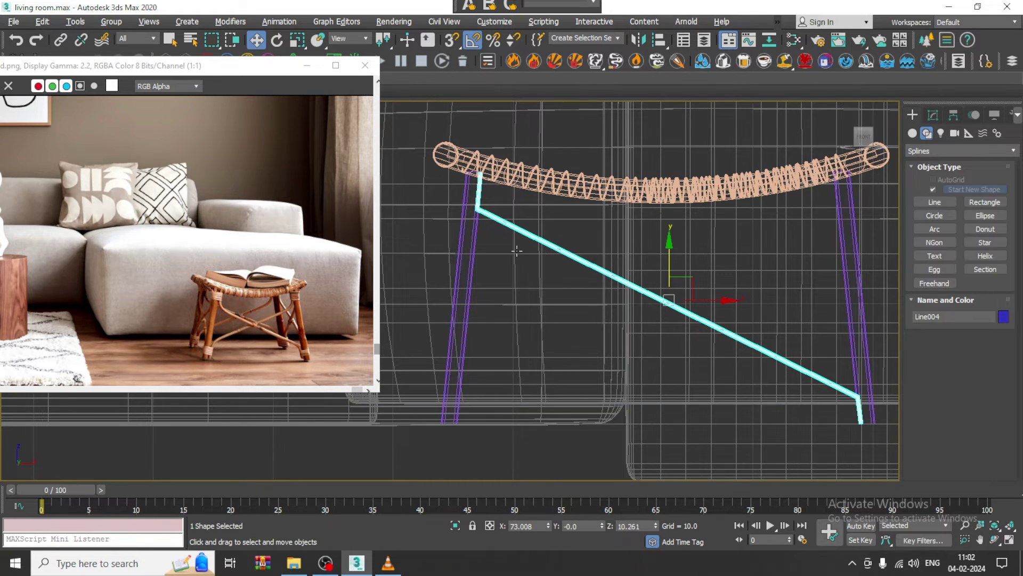
pyautogui.scroll(2, 492, 205)
pyautogui.press('1')
pyautogui.moveTo(431, 227); pyautogui.dragTo(502, 207)
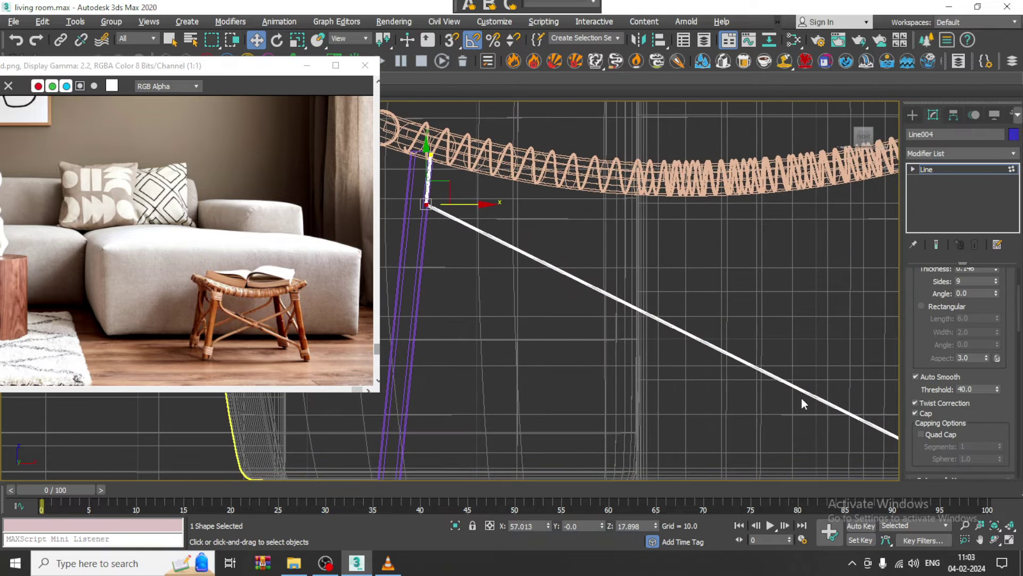
# - Set the brace line's radial rendering thickness to about 0.526 and leave its vertex editing level
pyautogui.moveTo(802, 398); pyautogui.dragTo(718, 337, button='middle')
pyautogui.hotkey('alt', 'w')
pyautogui.middleClick(669, 357)
pyautogui.hotkey('alt', 'w')
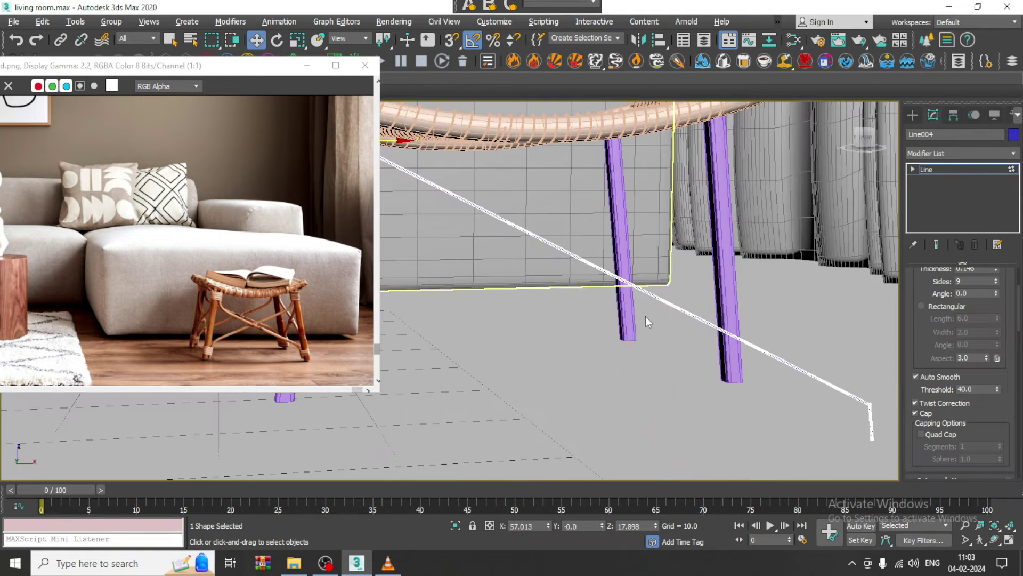
pyautogui.keyDown('alt'); pyautogui.moveTo(645, 316); pyautogui.dragTo(646, 313, button='middle'); pyautogui.keyUp('alt')
pyautogui.scroll(-4, 617, 282)
pyautogui.scroll(6, 621, 280)
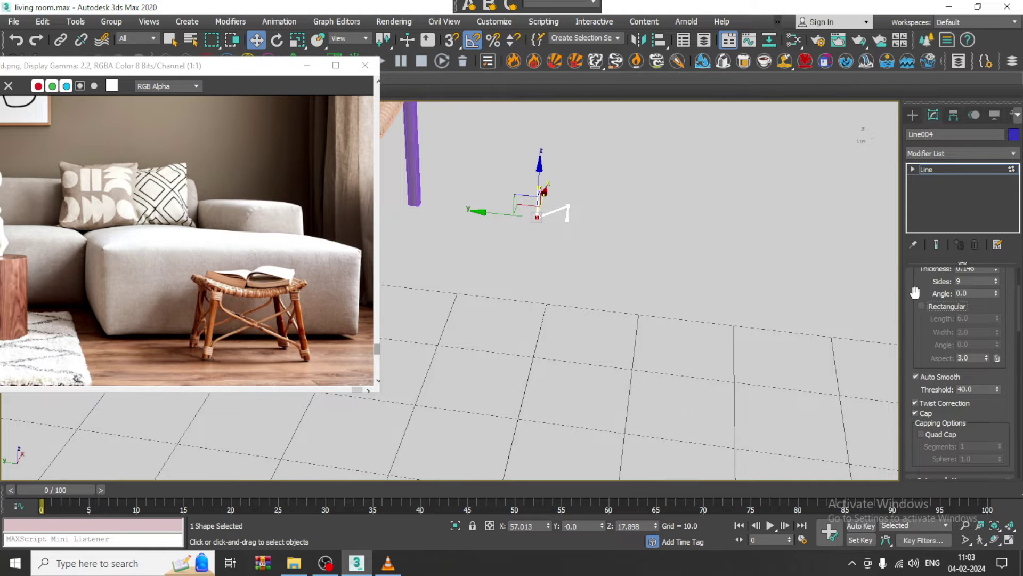
pyautogui.scroll(4, 959, 314)
pyautogui.moveTo(996, 361); pyautogui.dragTo(990, 333)
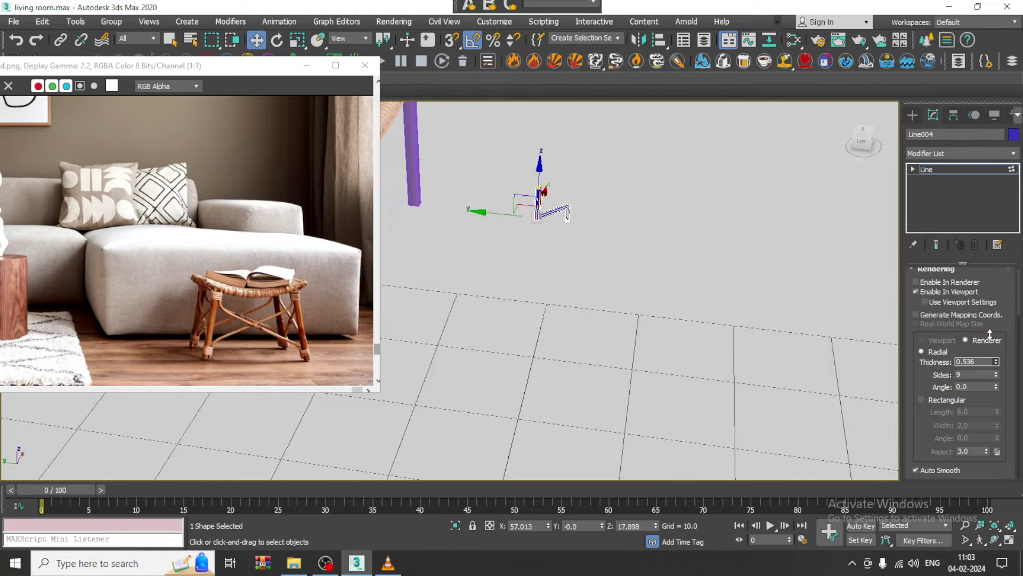
pyautogui.scroll(3, 720, 276)
pyautogui.scroll(3, 681, 244)
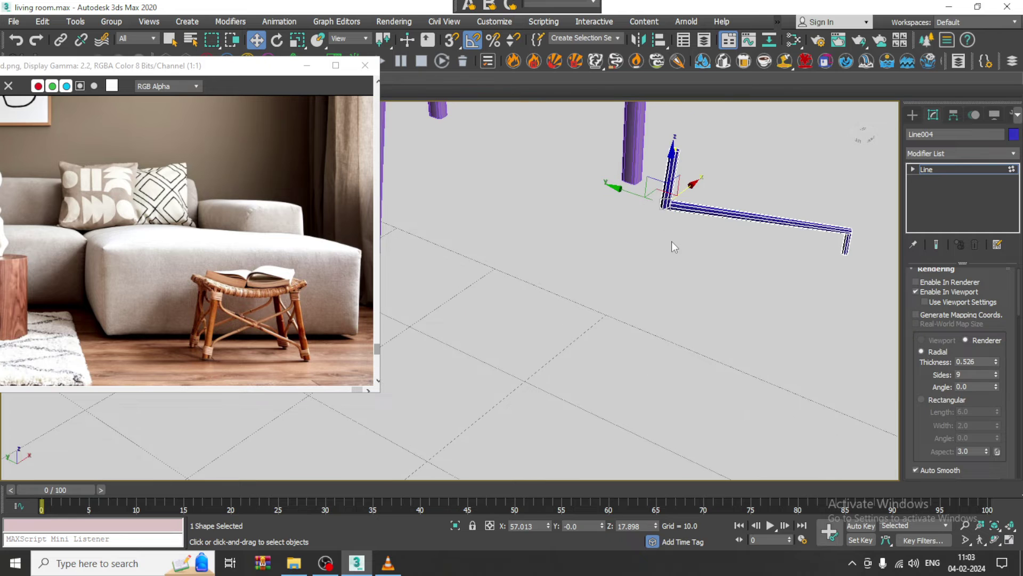
pyautogui.click(956, 170)
pyautogui.moveTo(741, 216); pyautogui.dragTo(781, 251, button='middle')
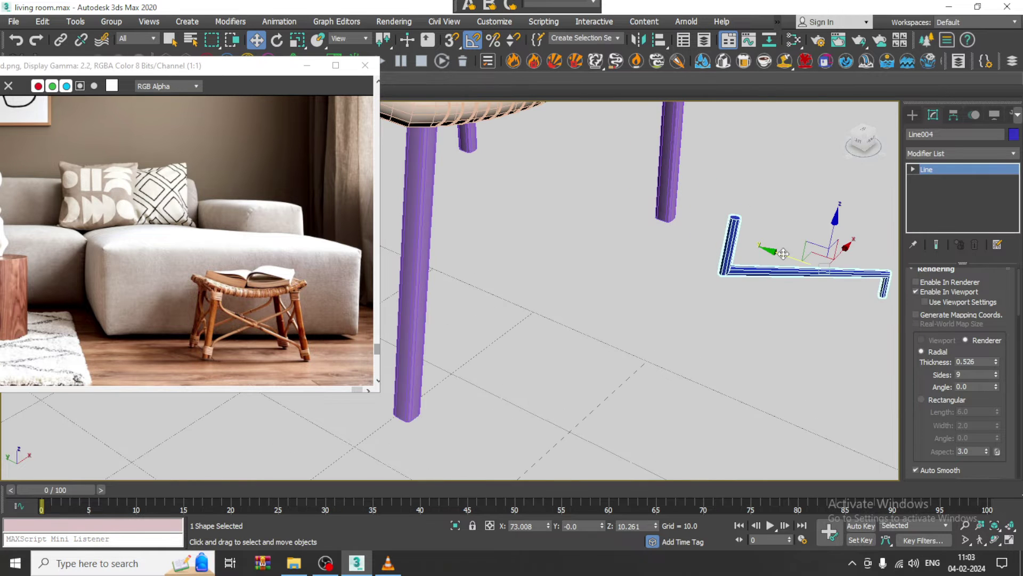
# - Move the brace line along the Y axis to about 19.73 so it sits at the front pair of legs
pyautogui.moveTo(782, 254); pyautogui.dragTo(523, 188)
pyautogui.keyDown('alt'); pyautogui.moveTo(523, 187); pyautogui.dragTo(874, 326, button='middle'); pyautogui.keyUp('alt')
pyautogui.hotkey('alt', 'w')
pyautogui.hotkey('alt', 'w')
pyautogui.scroll(-3, 638, 286)
pyautogui.moveTo(470, 263); pyautogui.dragTo(530, 304, button='middle')
pyautogui.scroll(2, 529, 304)
# - Shift the brace line's two upper vertices slightly in X in the front view to line up with the leg's inner side
pyautogui.press('1')
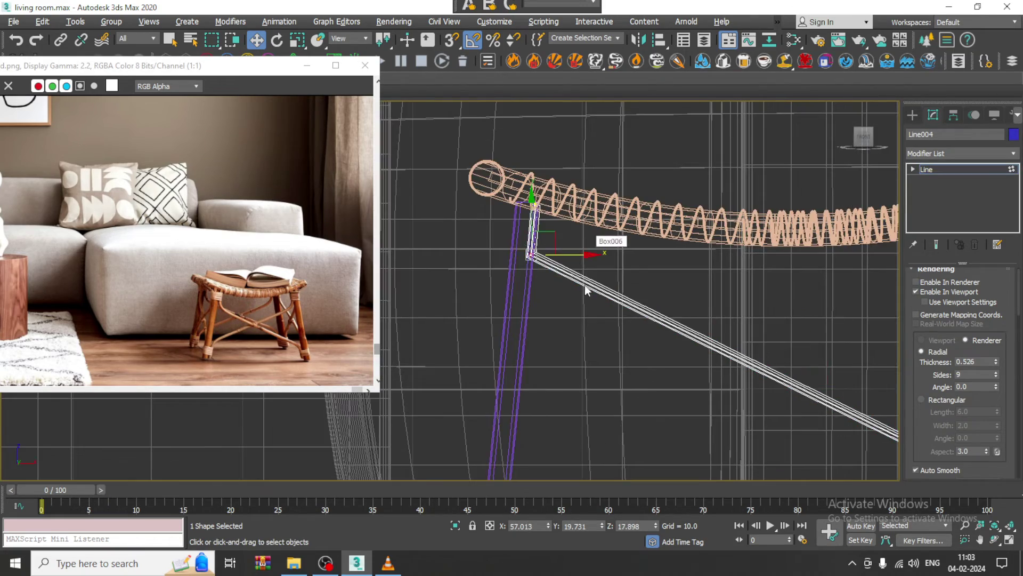
pyautogui.scroll(-4, 708, 334)
pyautogui.scroll(4, 494, 201)
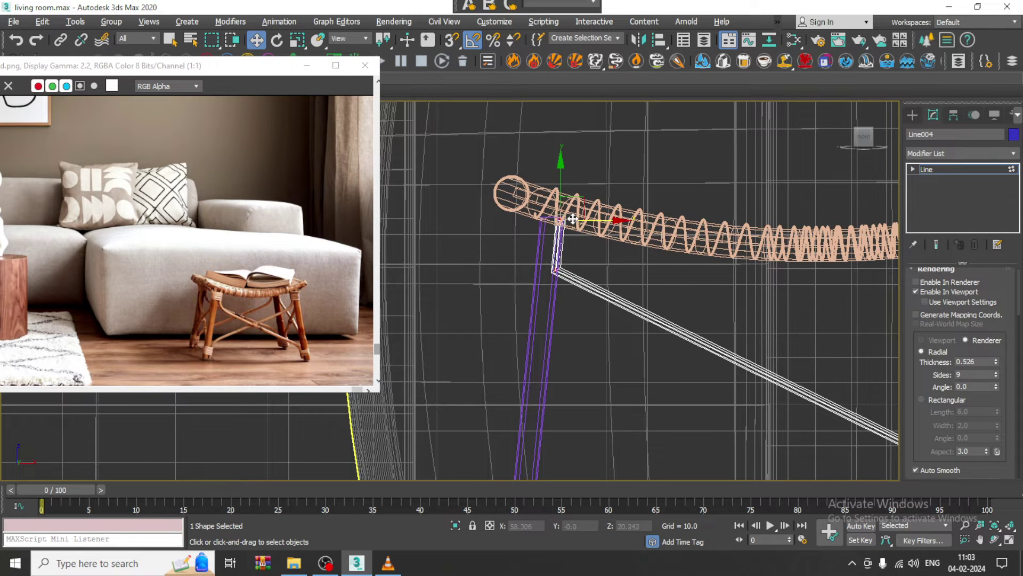
pyautogui.moveTo(594, 219)
pyautogui.mouseDown()
pyautogui.moveTo(607, 223)
pyautogui.moveTo(599, 219)
pyautogui.mouseUp()
pyautogui.moveTo(714, 375); pyautogui.dragTo(461, 241, button='middle')
pyautogui.moveTo(763, 368); pyautogui.dragTo(706, 342, button='middle')
pyautogui.moveTo(609, 297); pyautogui.dragTo(715, 382, button='middle')
pyautogui.scroll(-4, 714, 382)
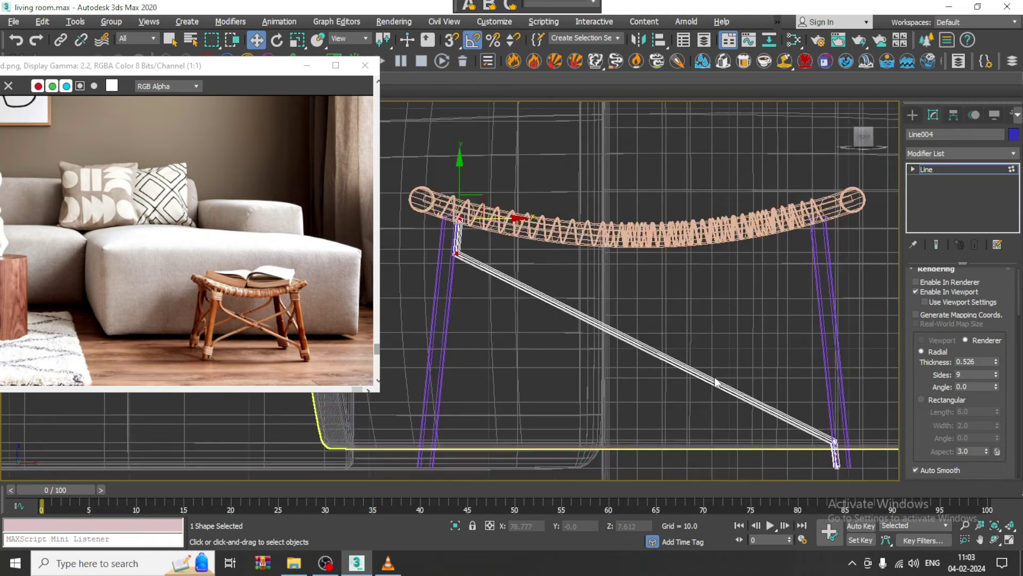
pyautogui.scroll(-2, 553, 293)
pyautogui.scroll(2, 616, 313)
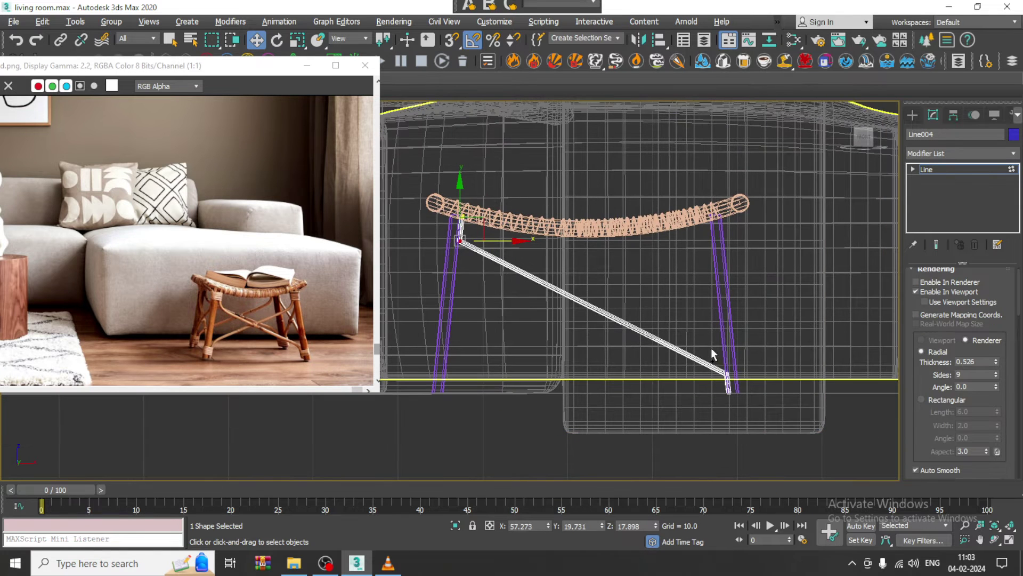
# - Fillet the brace line's upper and lower corner vertices by about 0.754 and leave vertex editing
pyautogui.scroll(4, 752, 395)
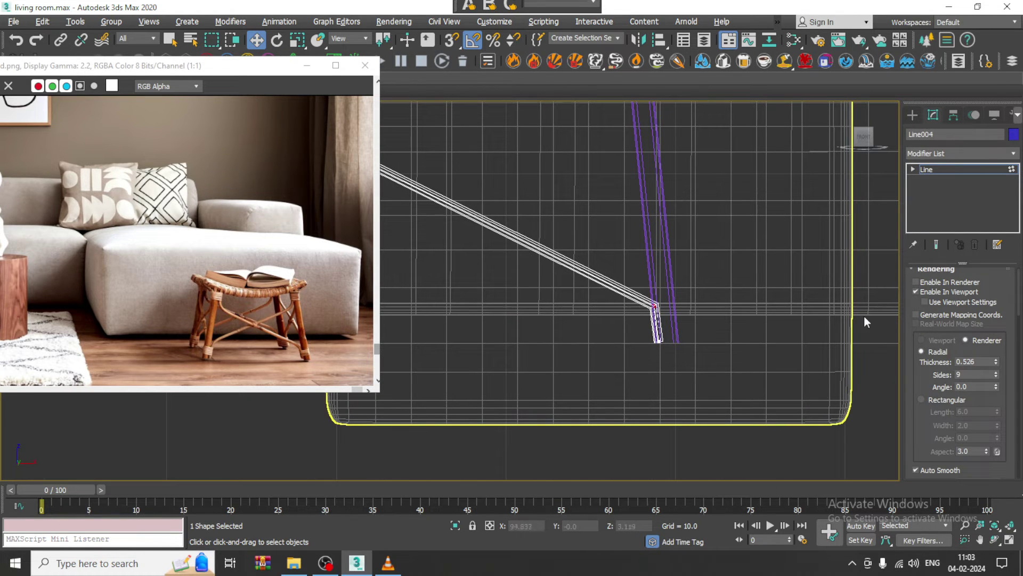
pyautogui.scroll(-8, 930, 436)
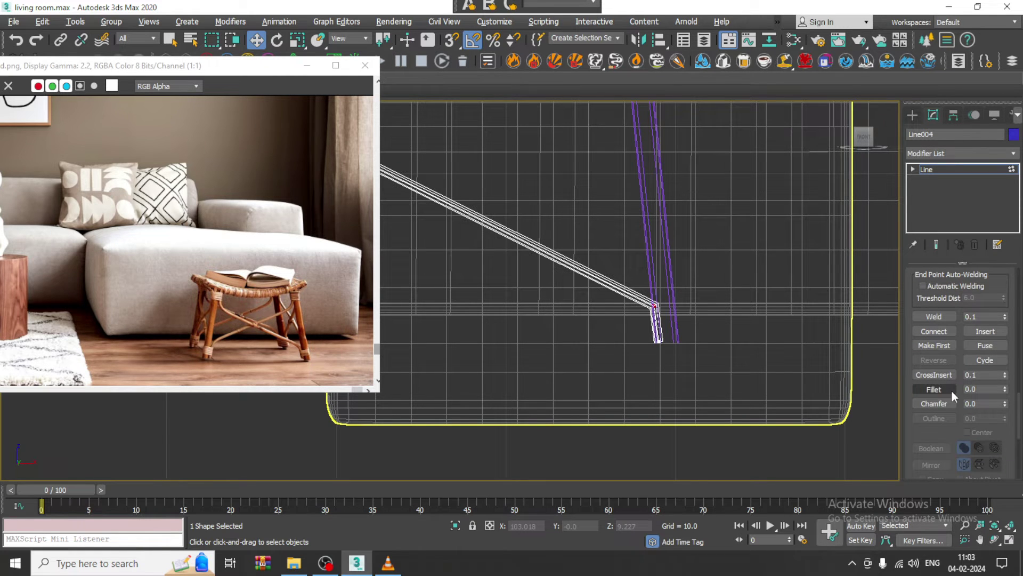
pyautogui.click(951, 390)
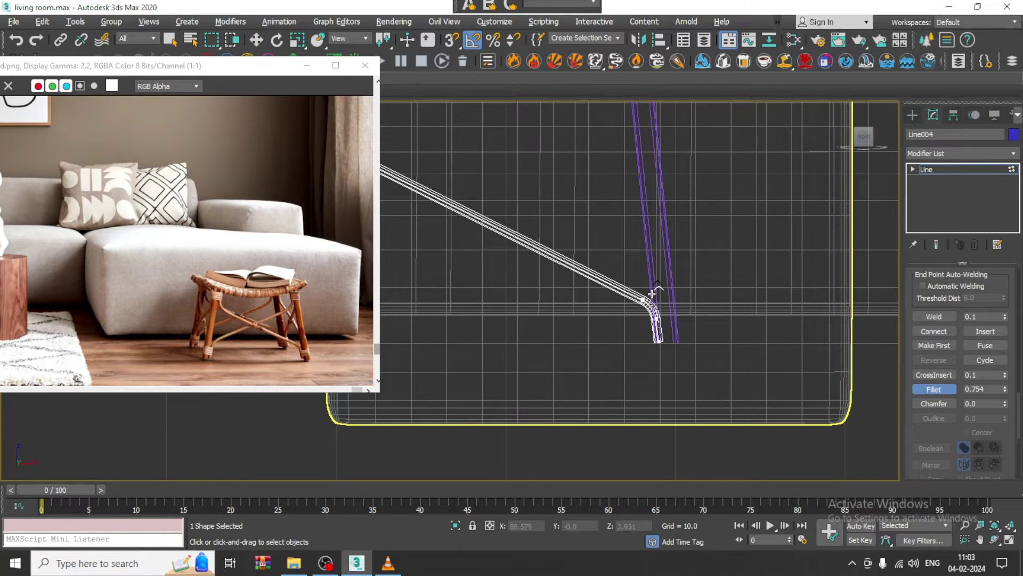
pyautogui.scroll(-5, 666, 290)
pyautogui.rightClick(651, 316)
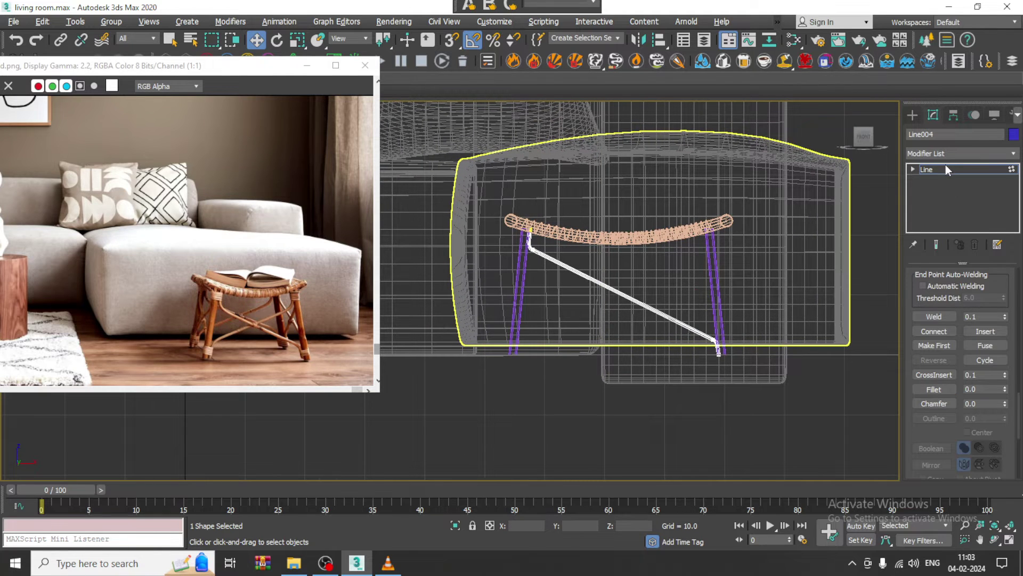
pyautogui.click(946, 169)
pyautogui.scroll(5, 707, 283)
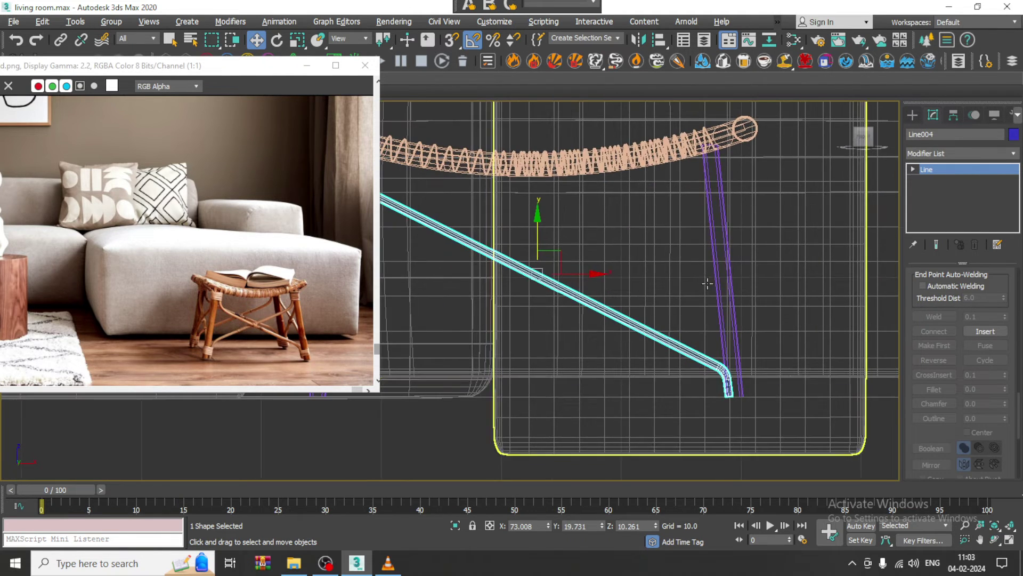
pyautogui.scroll(2, 707, 283)
pyautogui.moveTo(690, 260); pyautogui.dragTo(803, 323, button='middle')
pyautogui.moveTo(686, 219); pyautogui.dragTo(862, 265, button='middle')
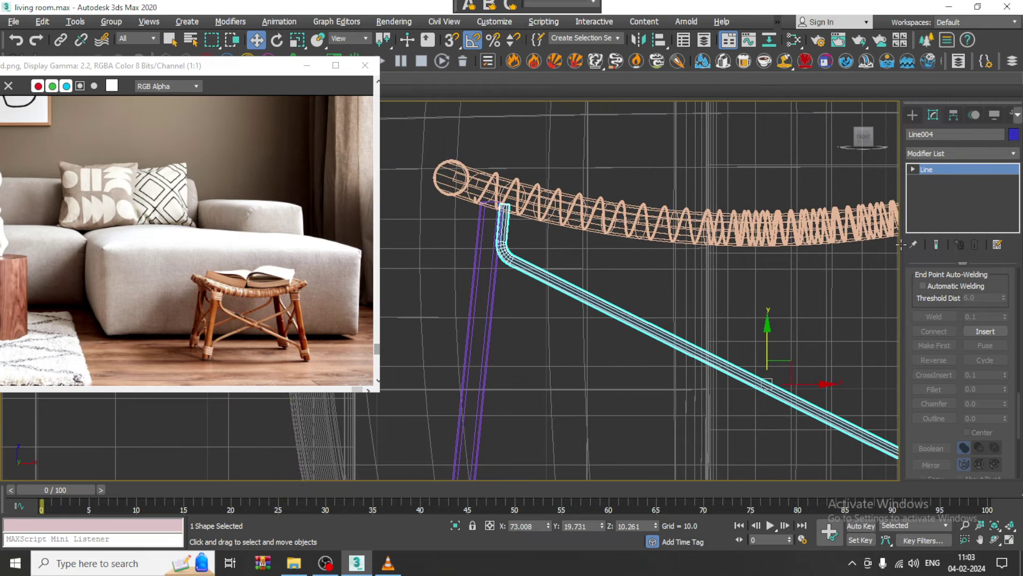
pyautogui.click(913, 115)
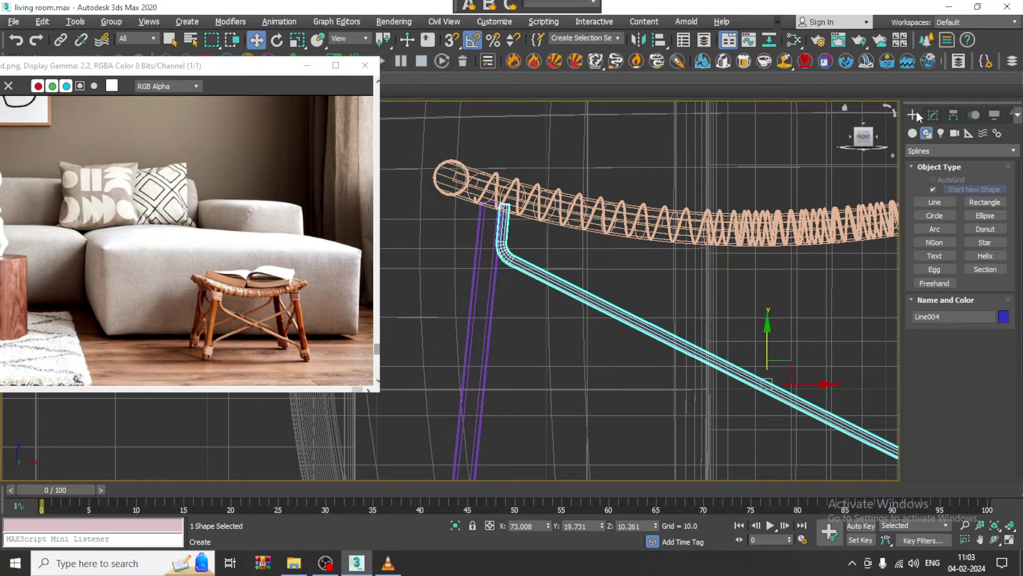
pyautogui.click(985, 256)
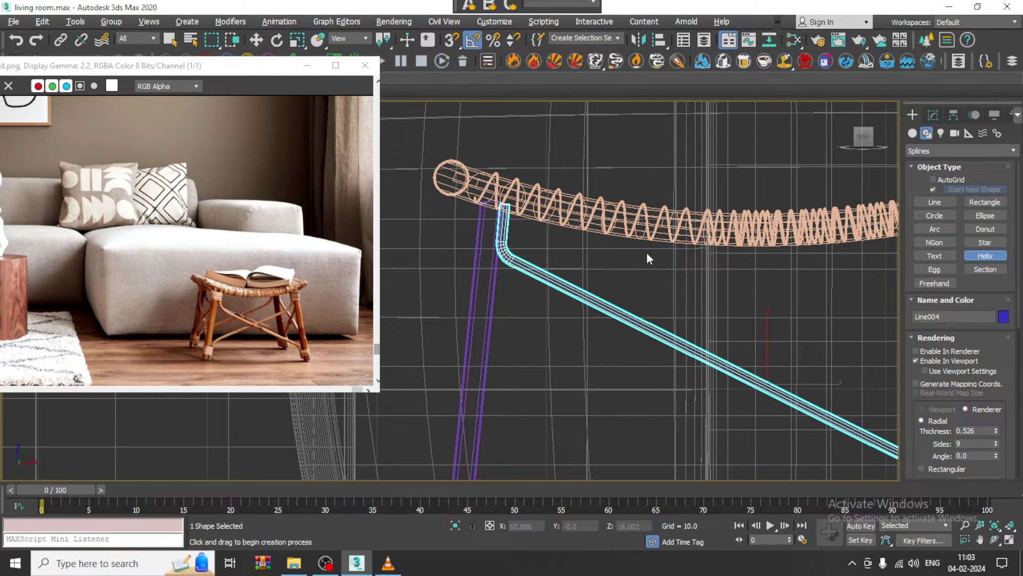
pyautogui.moveTo(688, 391); pyautogui.dragTo(609, 420, button='middle')
pyautogui.hotkey('alt', 'w')
pyautogui.middleClick(687, 400)
pyautogui.hotkey('alt', 'w')
pyautogui.scroll(-3, 643, 319)
pyautogui.click(607, 415)
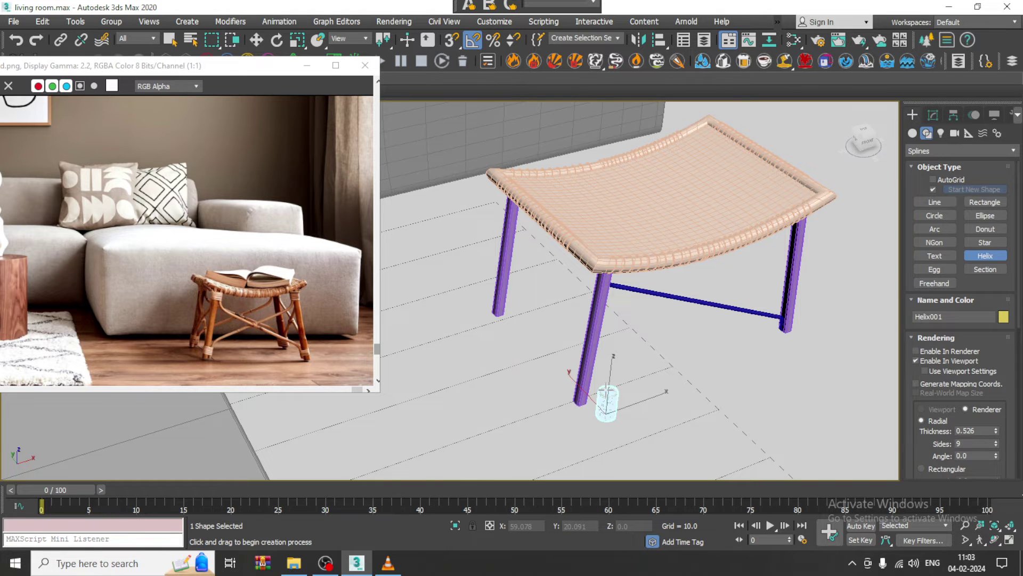
pyautogui.rightClick(606, 390)
pyautogui.hotkey('ctrl', 'z')
# - Draw a helix beside the front leg's foot with viewport rendering disabled, about 1.36 and 1.46 in radius and 6.87 high
pyautogui.keyDown('alt'); pyautogui.moveTo(607, 390); pyautogui.dragTo(592, 363, button='middle'); pyautogui.keyUp('alt')
pyautogui.keyDown('alt'); pyautogui.moveTo(787, 332); pyautogui.dragTo(821, 347, button='middle'); pyautogui.keyUp('alt')
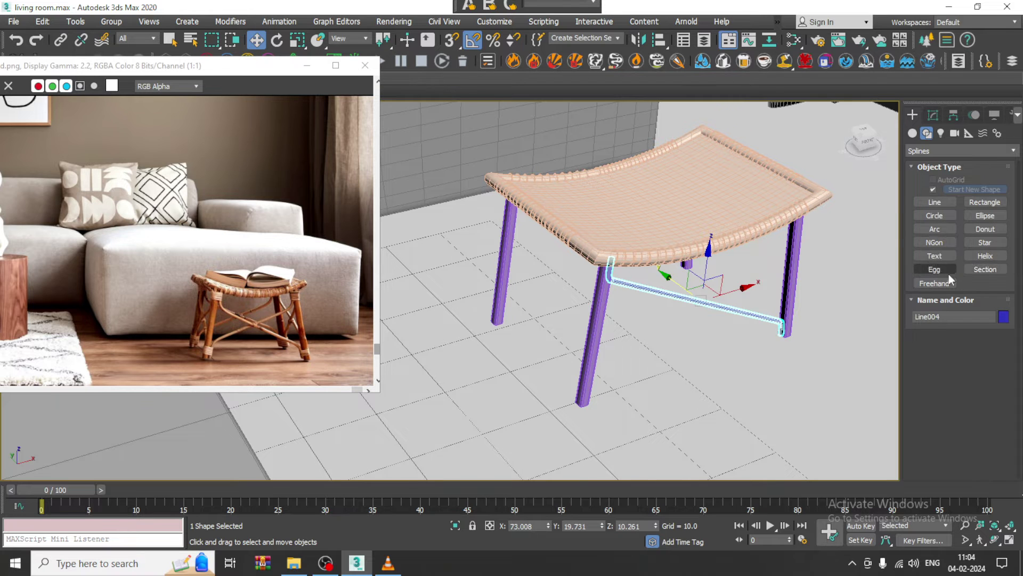
pyautogui.click(983, 257)
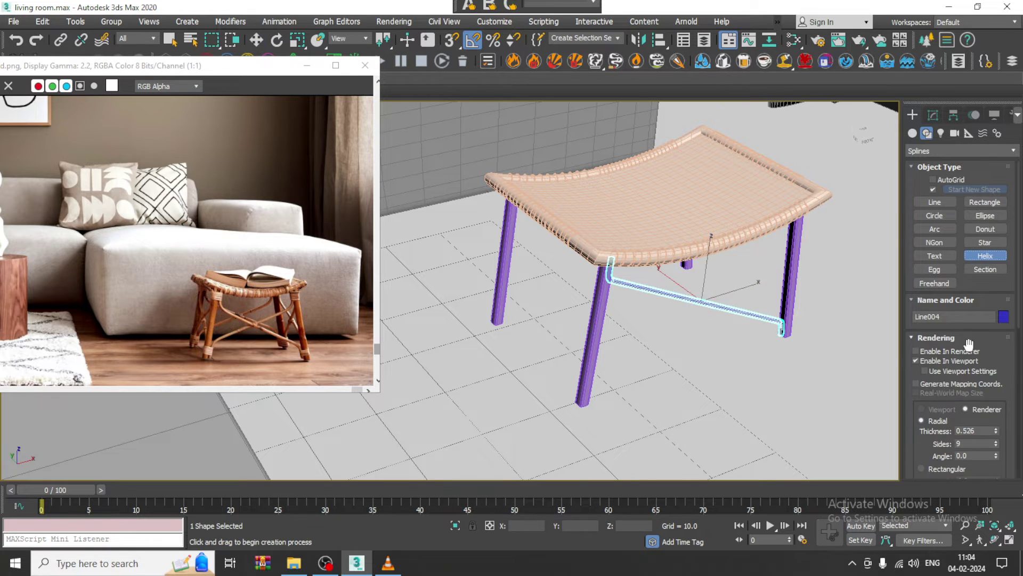
pyautogui.click(917, 361)
pyautogui.moveTo(621, 425); pyautogui.dragTo(625, 427)
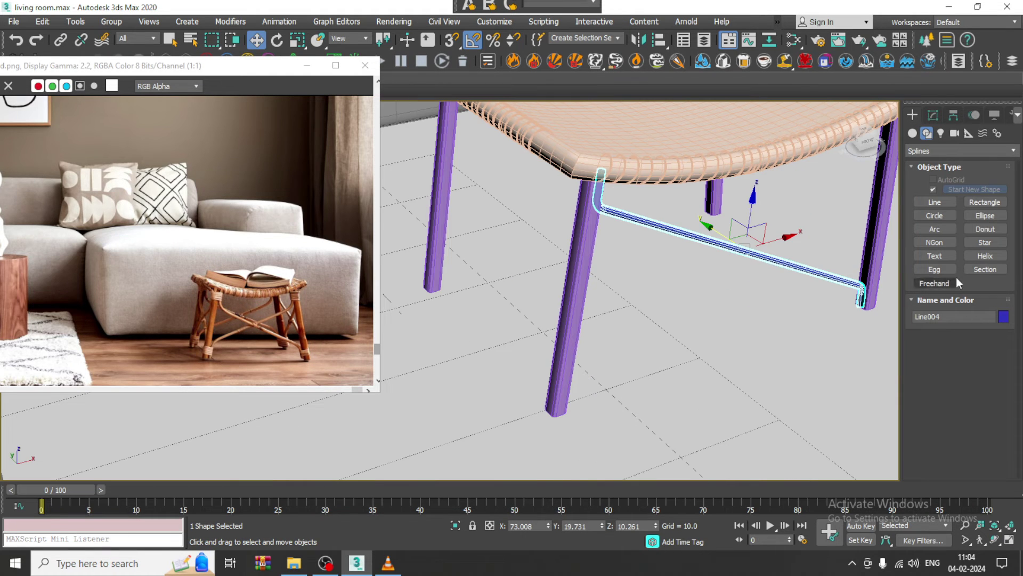
pyautogui.click(985, 256)
pyautogui.moveTo(616, 433); pyautogui.dragTo(616, 443)
pyautogui.click(617, 357)
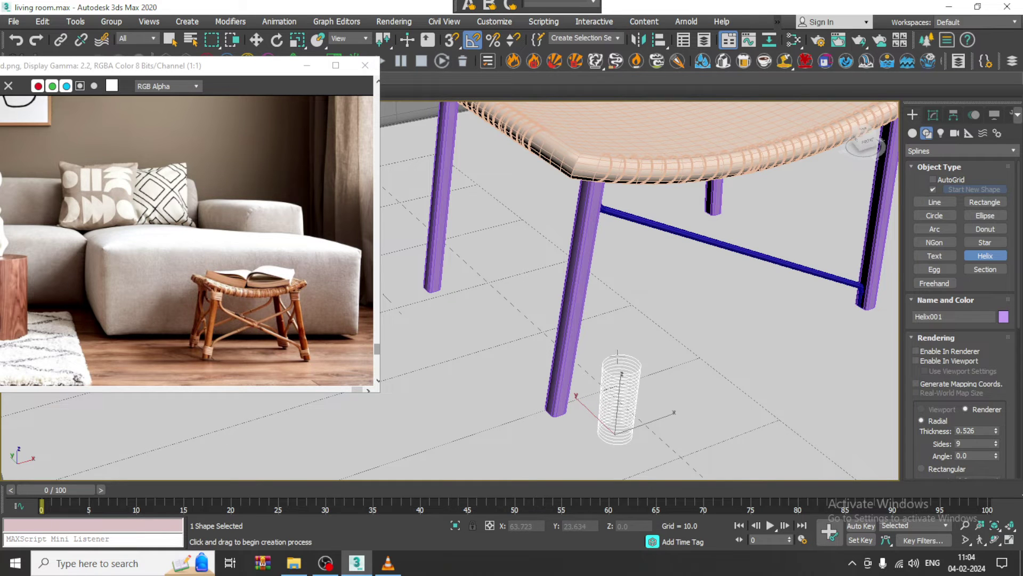
pyautogui.click(617, 353)
pyautogui.rightClick(617, 353)
# - Reduce the helix to about 7.05 turns
pyautogui.click(933, 115)
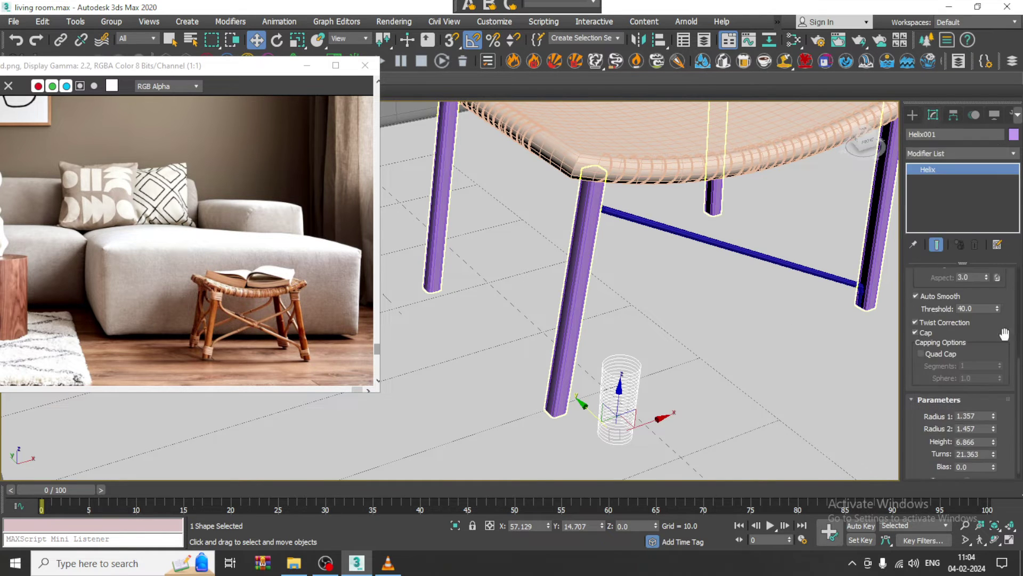
pyautogui.scroll(-1, 1003, 430)
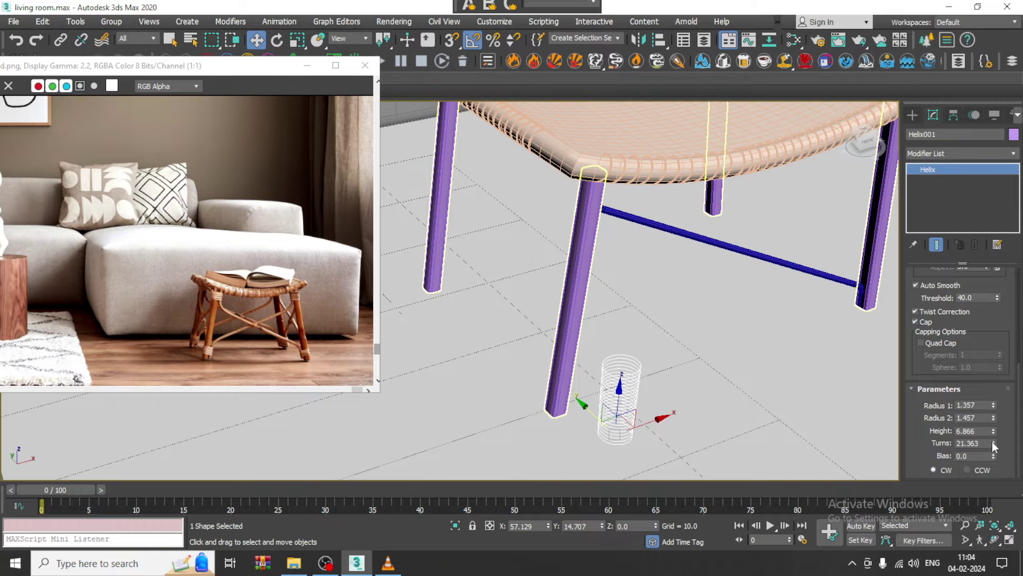
pyautogui.moveTo(993, 442); pyautogui.dragTo(1001, 484)
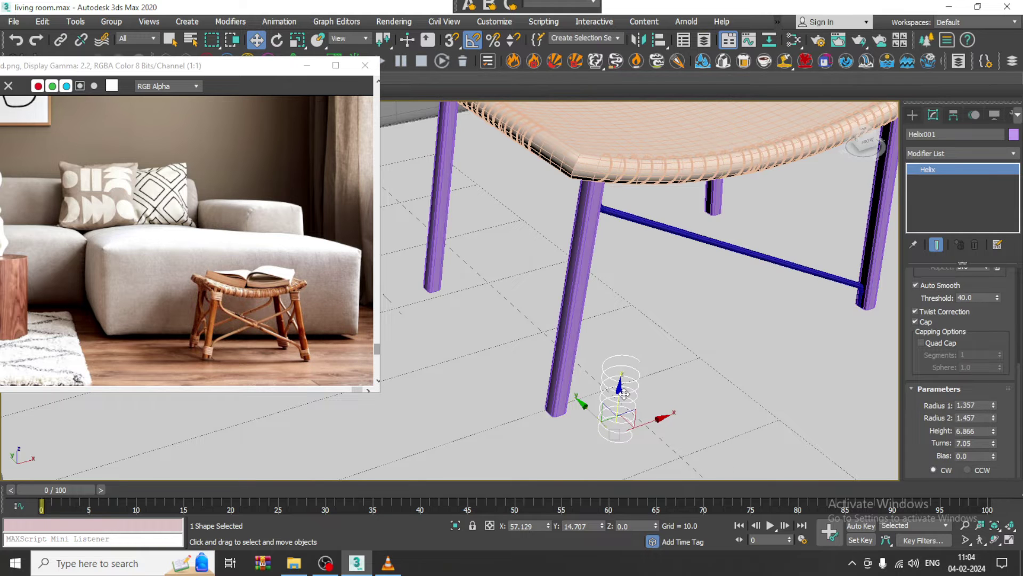
# - Move the helix up and along Y so it surrounds the upper end of the front leg beside the brace
pyautogui.keyDown('alt'); pyautogui.moveTo(626, 356); pyautogui.dragTo(613, 385, button='middle'); pyautogui.keyUp('alt')
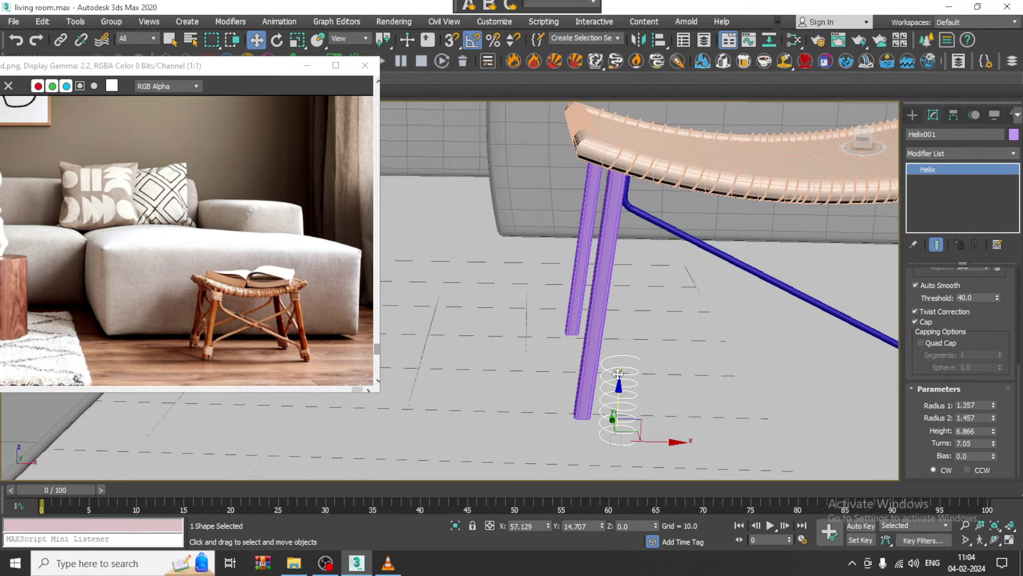
pyautogui.moveTo(618, 373); pyautogui.dragTo(596, 193)
pyautogui.keyDown('alt'); pyautogui.moveTo(602, 205); pyautogui.dragTo(705, 256, button='middle'); pyautogui.keyUp('alt')
pyautogui.moveTo(623, 290); pyautogui.dragTo(557, 293)
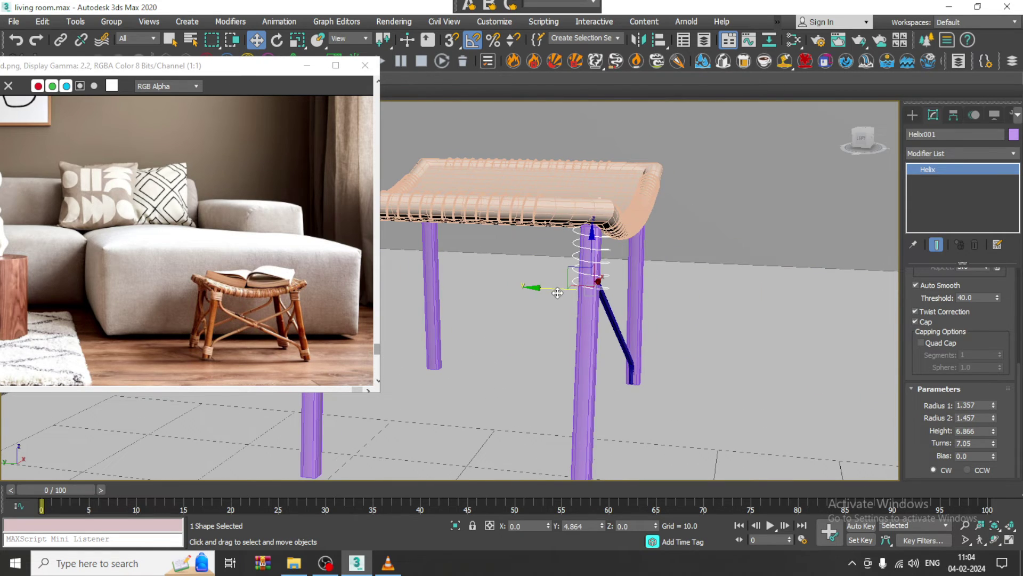
pyautogui.keyDown('alt'); pyautogui.moveTo(666, 290); pyautogui.dragTo(602, 287, button='middle'); pyautogui.keyUp('alt')
pyautogui.scroll(3, 597, 281)
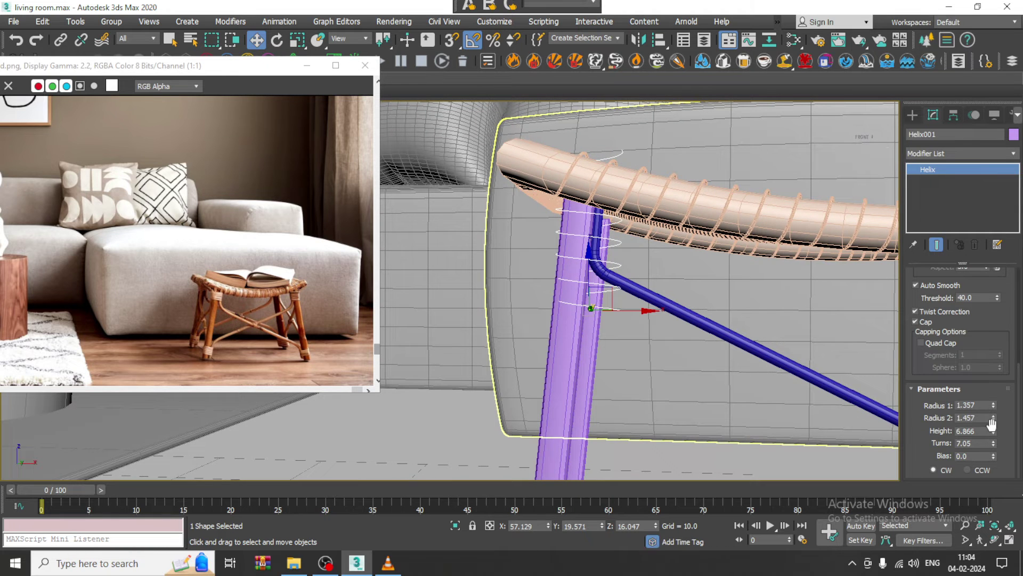
# - Set the helix's height to about 3.09 and both radii to 0.882
pyautogui.moveTo(993, 432); pyautogui.dragTo(993, 463)
pyautogui.click(847, 388)
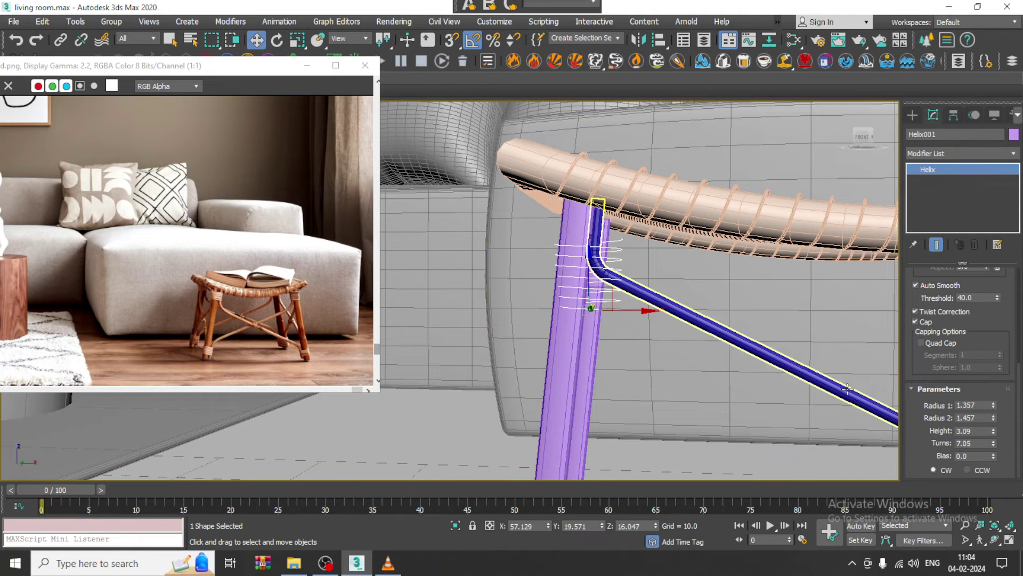
pyautogui.keyDown('alt'); pyautogui.moveTo(659, 275); pyautogui.dragTo(661, 323, button='middle'); pyautogui.keyUp('alt')
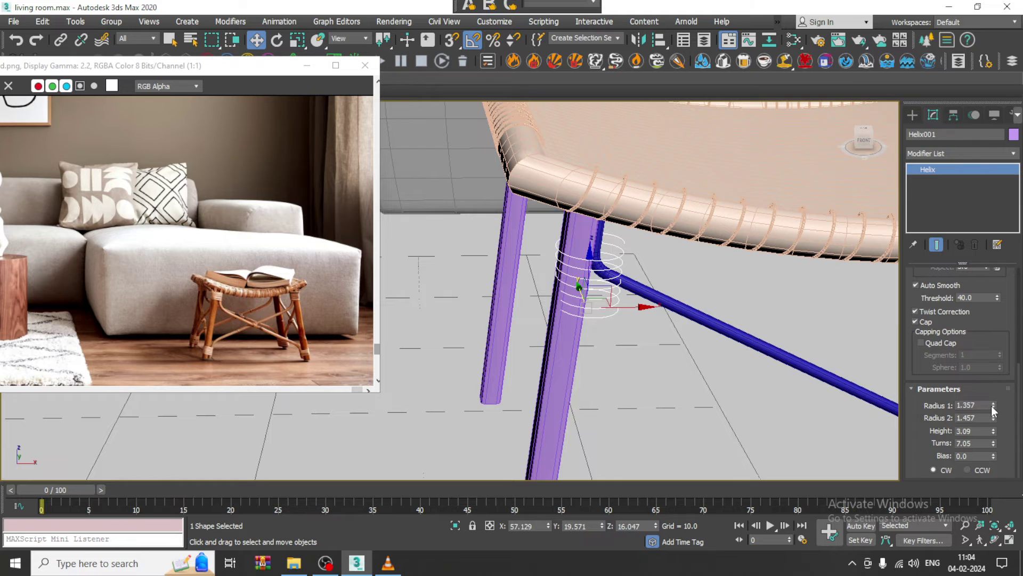
pyautogui.moveTo(993, 409); pyautogui.dragTo(1009, 431)
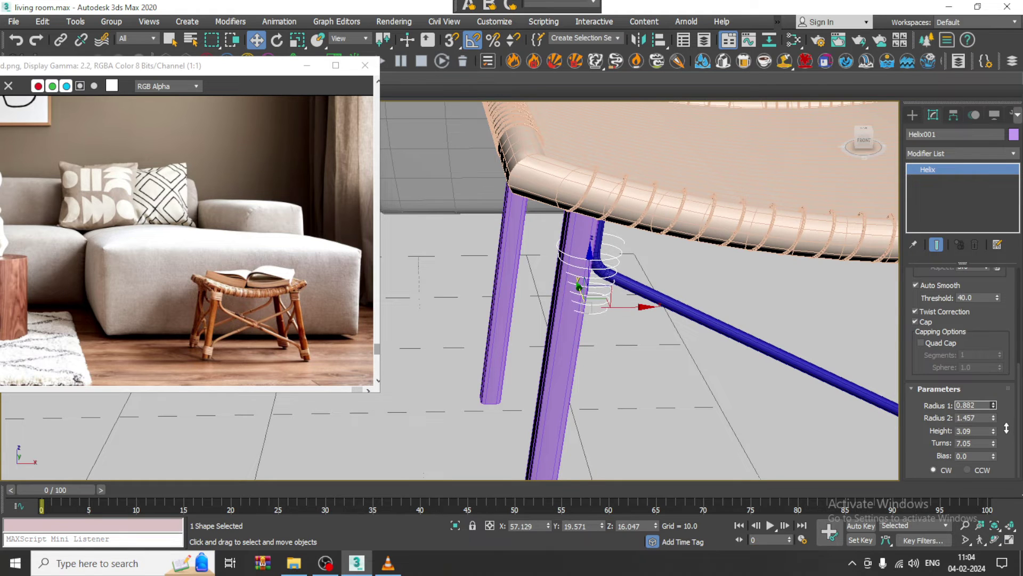
pyautogui.write('0.8820')
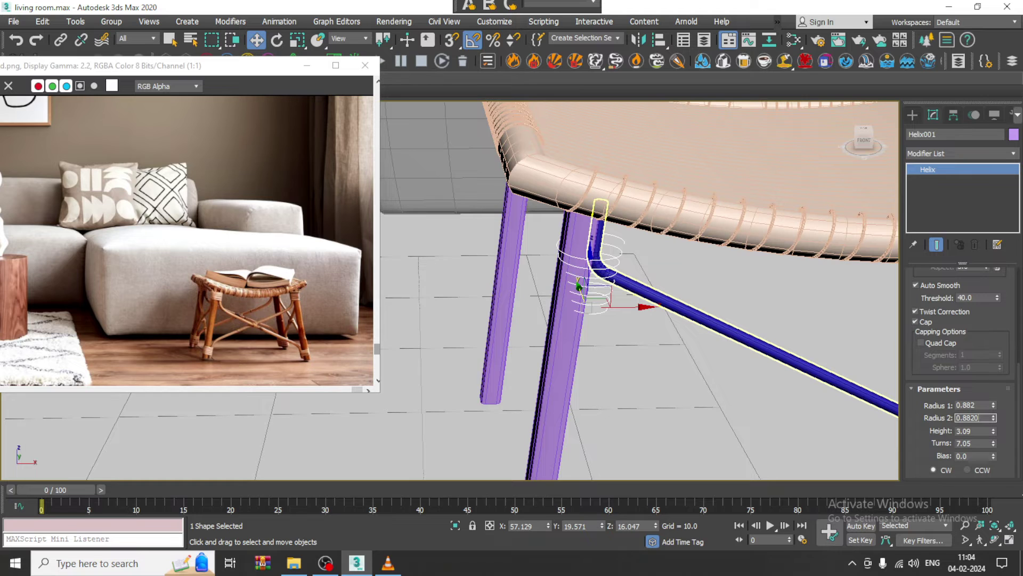
pyautogui.press('Return')
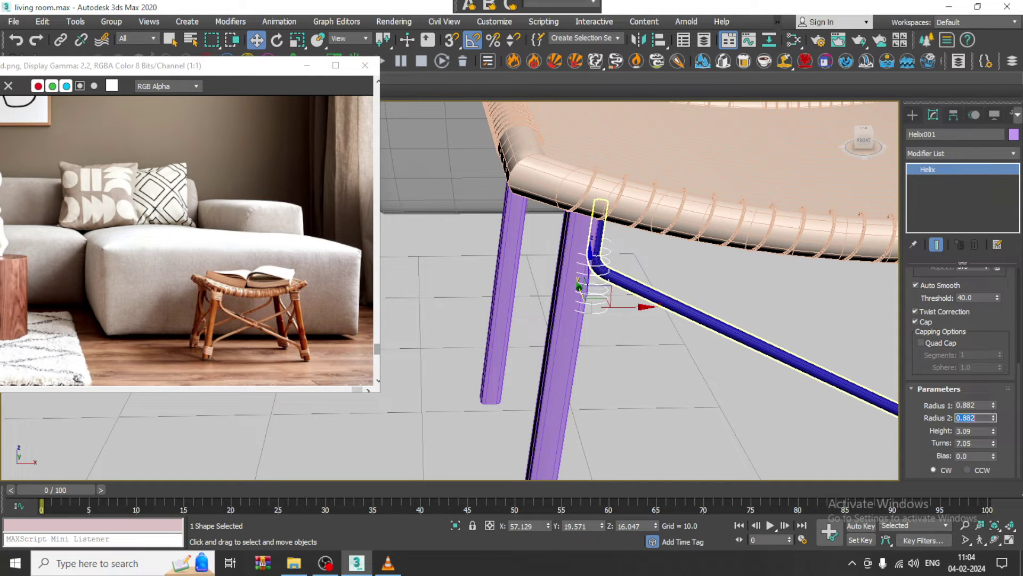
# - Move the helix onto the leg's top directly below the seat frame, at about X 56.43 and Z 17.84
pyautogui.moveTo(623, 307); pyautogui.dragTo(608, 307)
pyautogui.moveTo(575, 260); pyautogui.dragTo(575, 222)
pyautogui.hotkey('alt', 'w')
pyautogui.hotkey('alt', 'w')
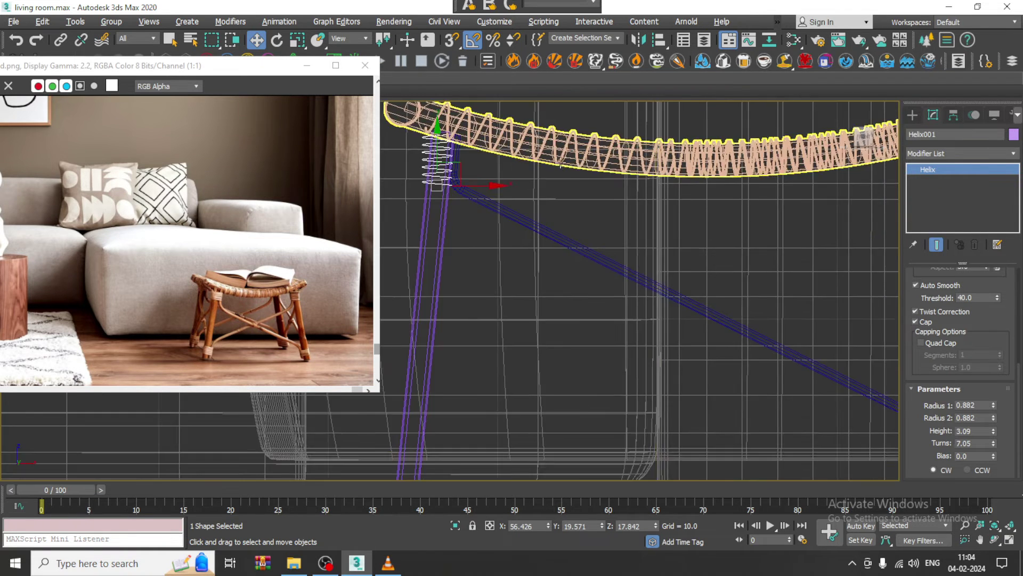
# - Turn off angle snapping and rotate the helix slightly in the front view to match the leg's slant
pyautogui.scroll(5, 580, 249)
pyautogui.press('e')
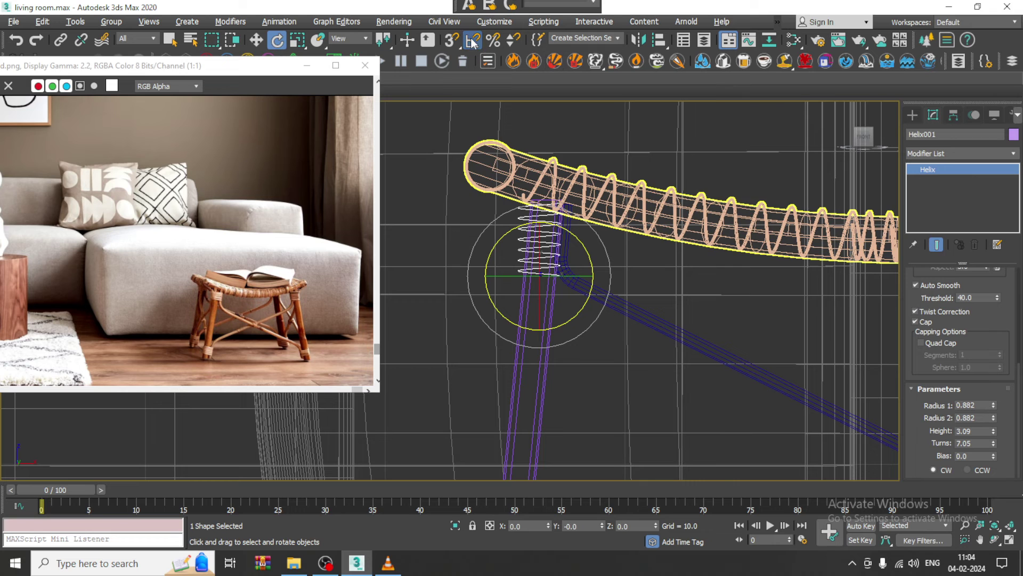
pyautogui.moveTo(581, 244); pyautogui.dragTo(587, 245)
pyautogui.press('w')
pyautogui.hotkey('alt', 'w')
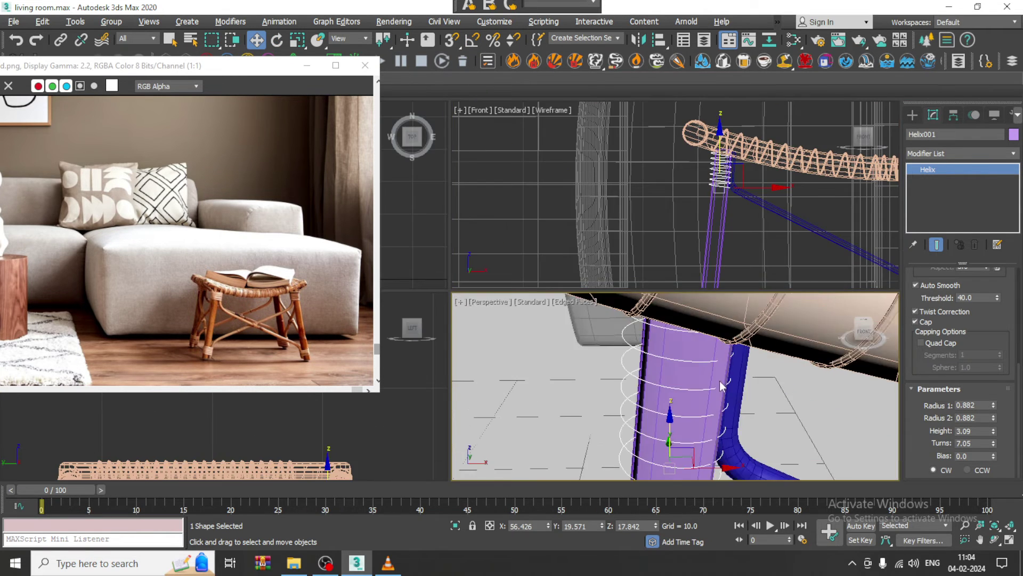
# - Nudge the helix along X to about 56.57 and set both radii to 1.082
pyautogui.rightClick(719, 386)
pyautogui.hotkey('alt', 'w')
pyautogui.scroll(-3, 702, 372)
pyautogui.moveTo(632, 407); pyautogui.dragTo(640, 406)
pyautogui.keyDown('alt'); pyautogui.moveTo(752, 400); pyautogui.dragTo(1020, 446, button='middle'); pyautogui.keyUp('alt')
pyautogui.moveTo(995, 404); pyautogui.dragTo(993, 394)
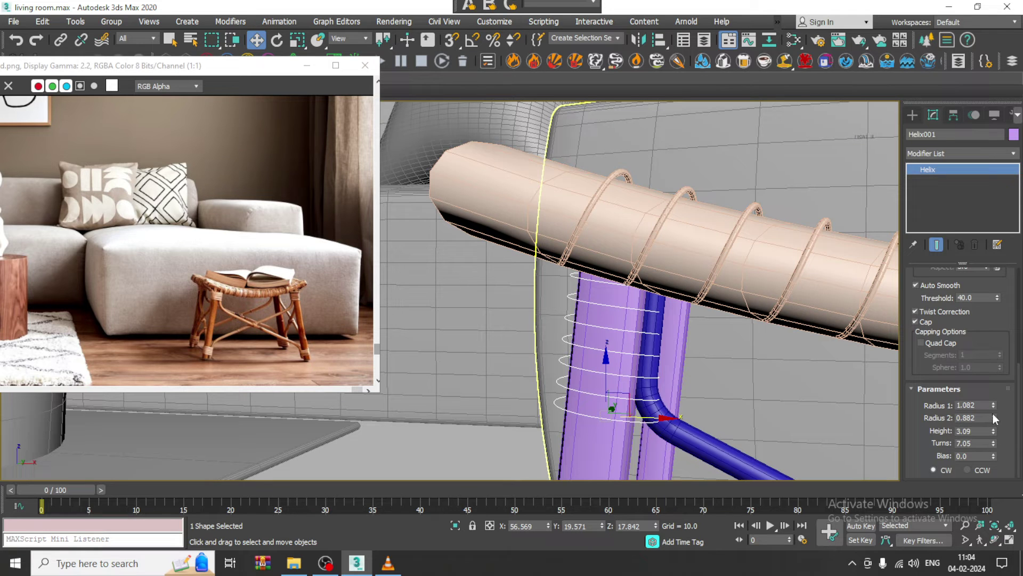
pyautogui.write('1.0')
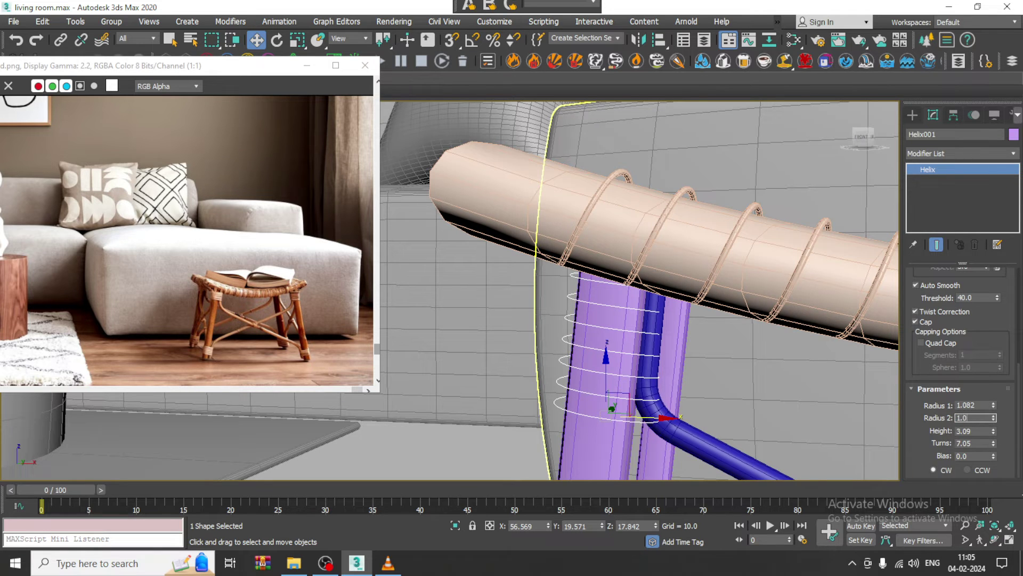
pyautogui.write('82')
pyautogui.press('Return')
# - Shift the helix along X to about 56.67 so its coils enclose both the leg and the brace's upper end
pyautogui.keyDown('alt'); pyautogui.moveTo(726, 362); pyautogui.dragTo(701, 391, button='middle'); pyautogui.keyUp('alt')
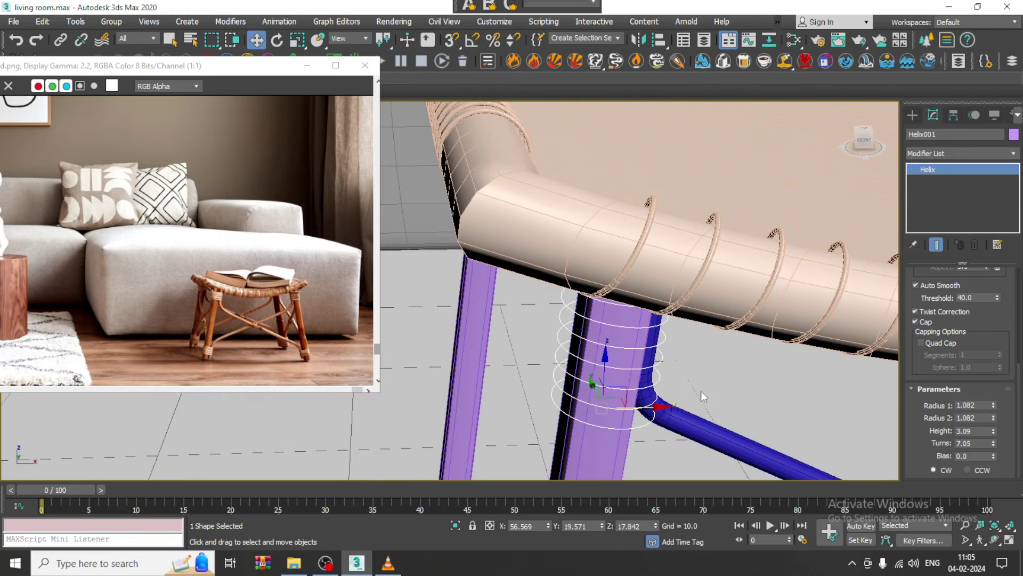
pyautogui.moveTo(645, 409); pyautogui.dragTo(651, 405)
pyautogui.keyDown('alt'); pyautogui.moveTo(675, 371); pyautogui.dragTo(662, 345, button='middle'); pyautogui.keyUp('alt')
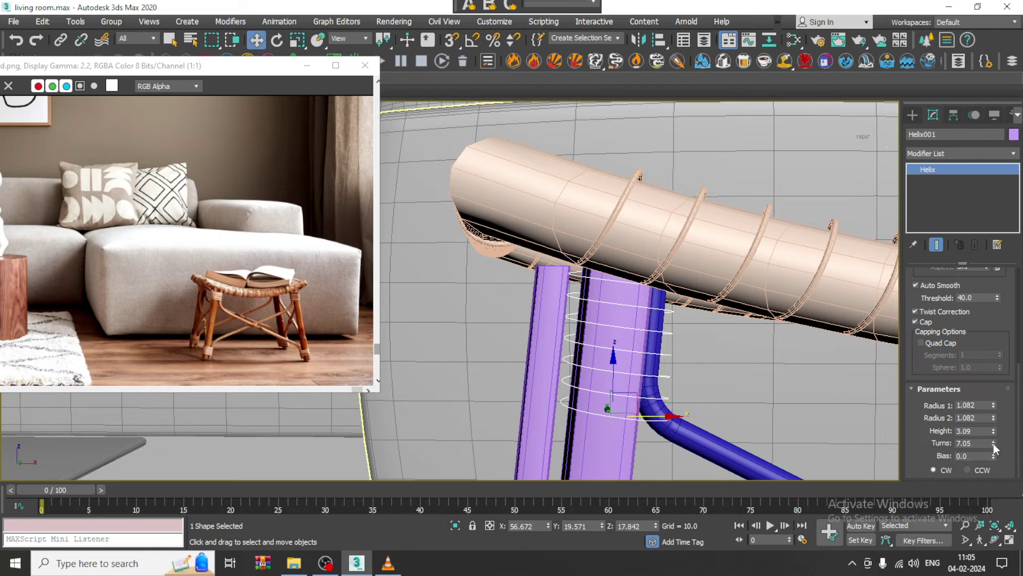
# - Set the helix to 17.554 turns, enable its display in the viewport and set the radial thickness to 0.126
pyautogui.moveTo(993, 443); pyautogui.dragTo(982, 348)
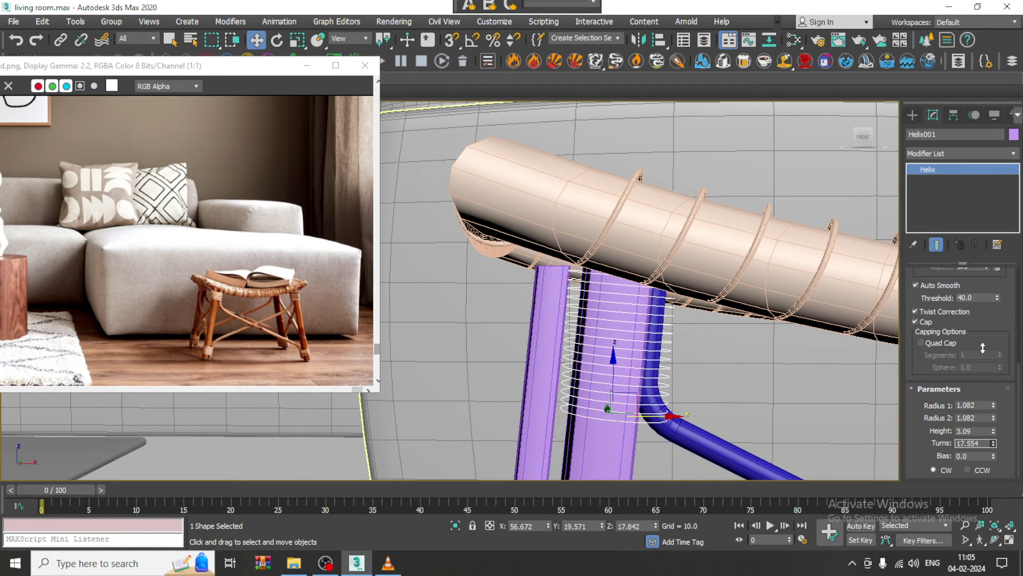
pyautogui.scroll(5, 982, 348)
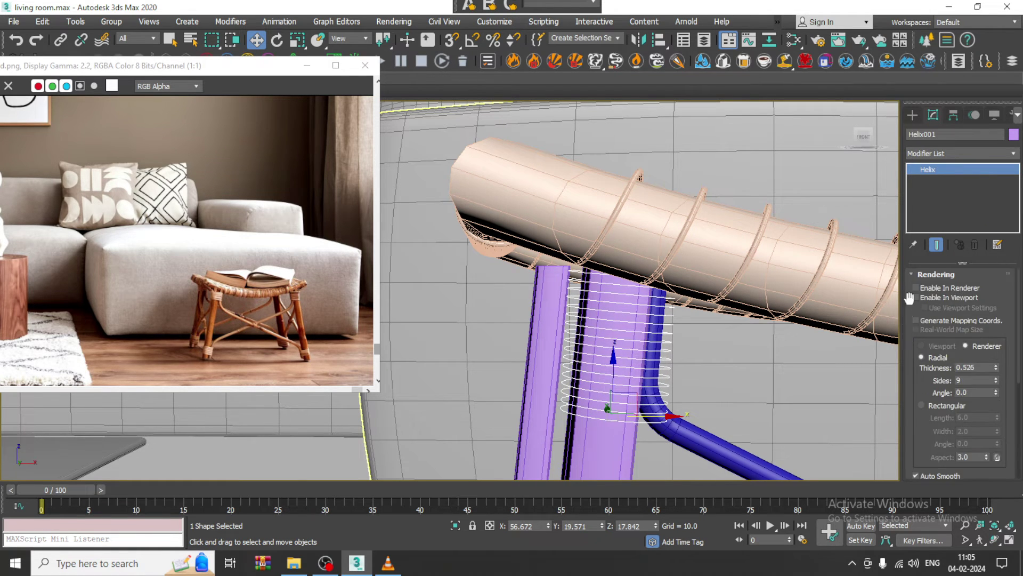
pyautogui.click(916, 298)
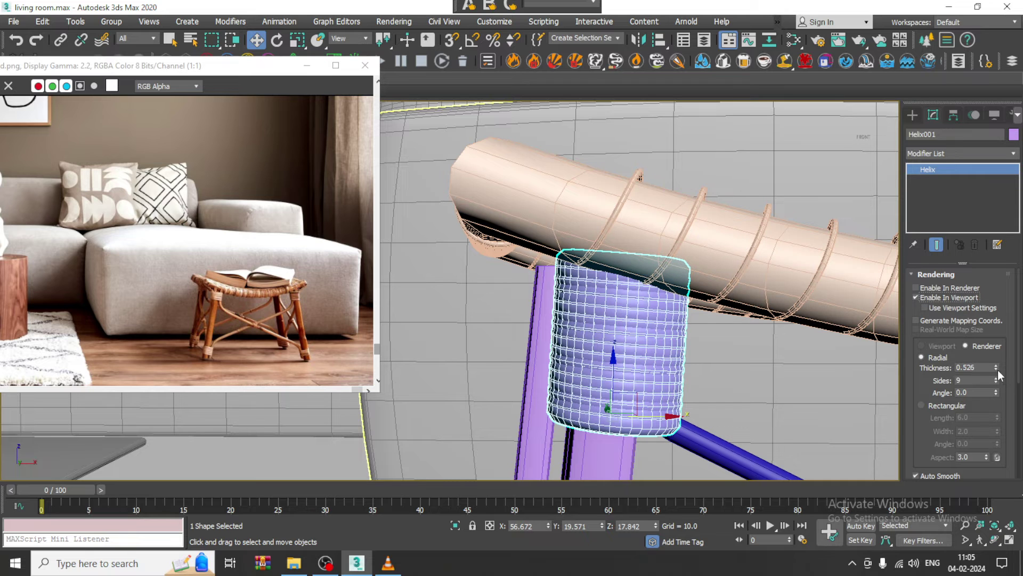
pyautogui.moveTo(996, 370); pyautogui.dragTo(1007, 393)
# - Set the helix's radial sides to 5
pyautogui.scroll(-5, 928, 388)
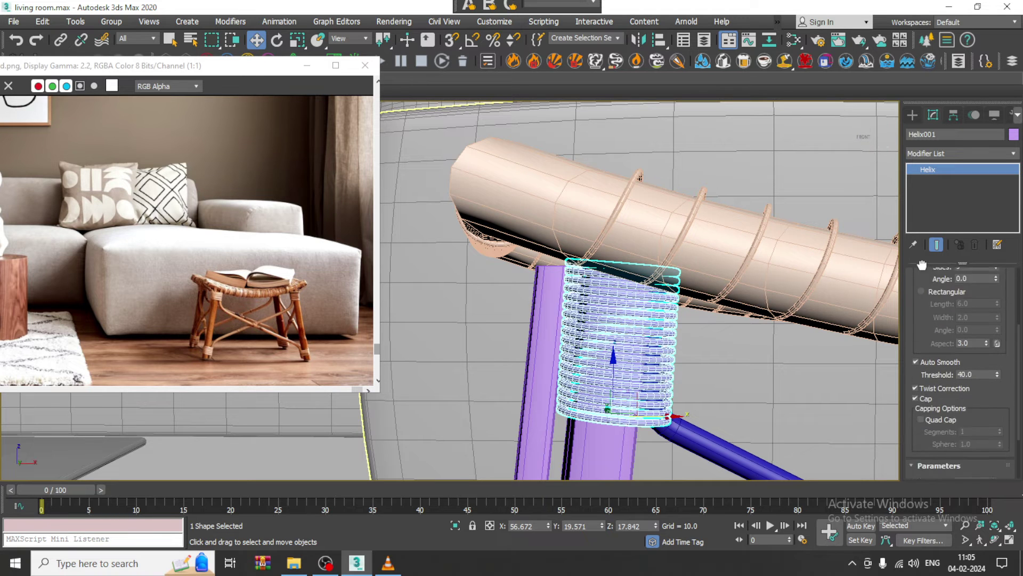
pyautogui.moveTo(931, 381); pyautogui.dragTo(943, 494)
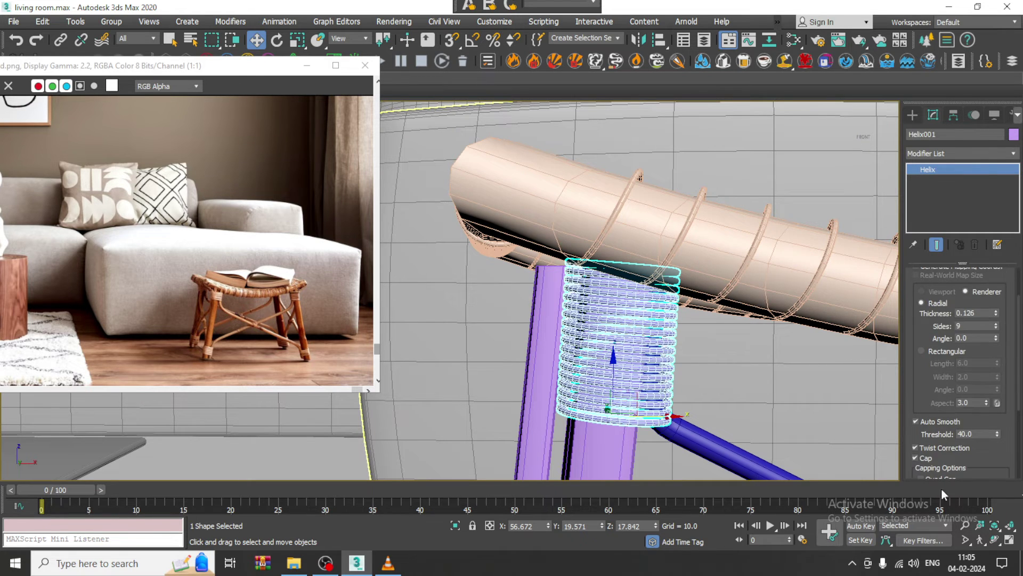
pyautogui.click(995, 328)
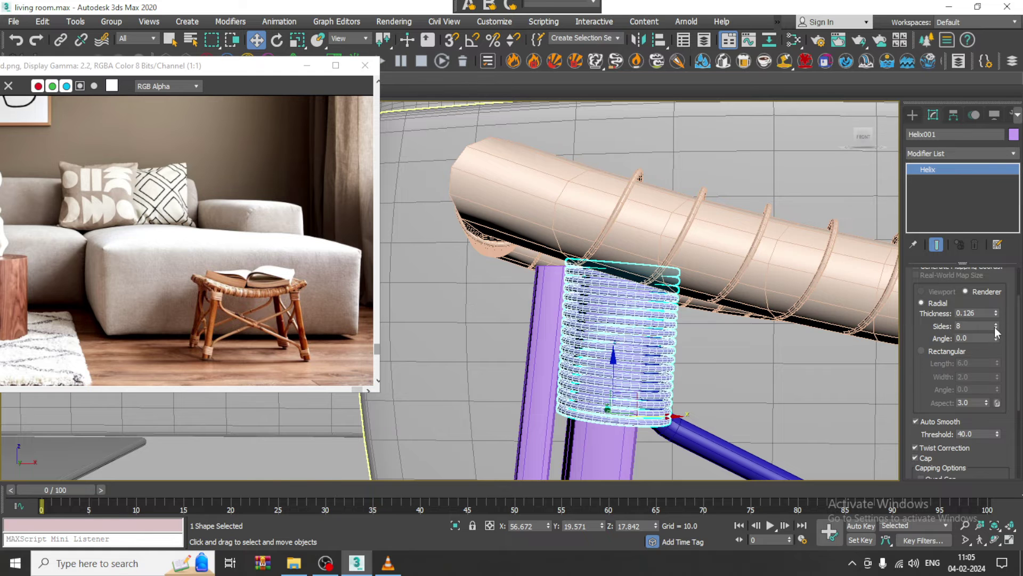
pyautogui.click(995, 327)
pyautogui.click(995, 328)
pyautogui.click(994, 327)
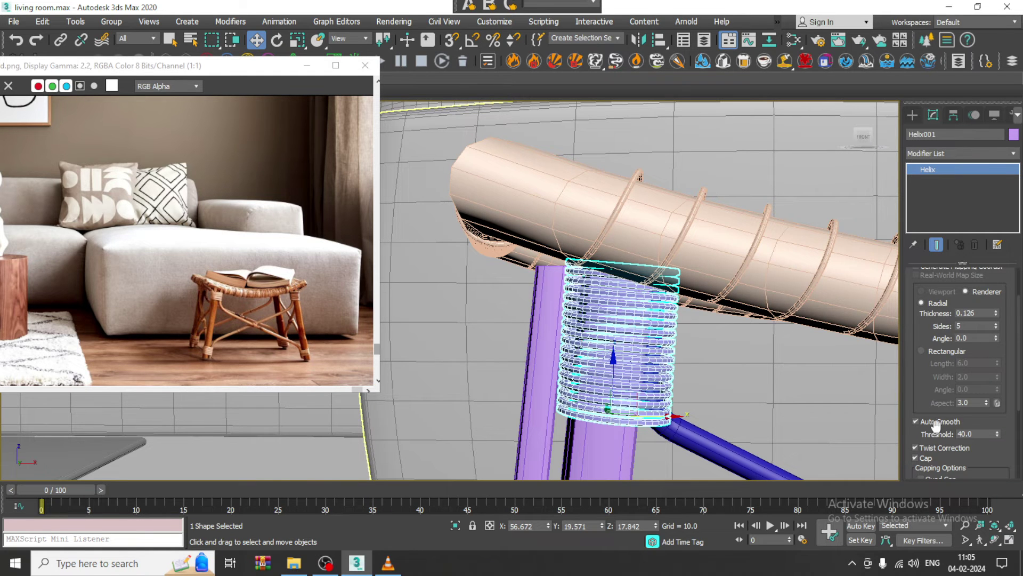
# - Reduce the helix to a height of 2.503 with 11.235 turns and raise it to about Z 18.22 below the seat frame
pyautogui.scroll(-5, 914, 384)
pyautogui.scroll(-8, 544, 262)
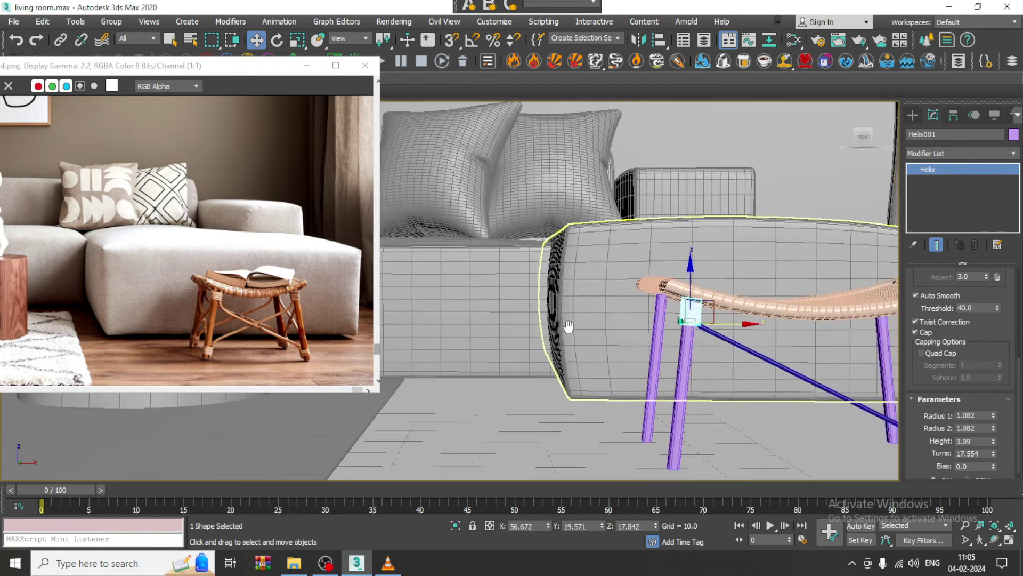
pyautogui.scroll(5, 544, 262)
pyautogui.scroll(-1, 565, 277)
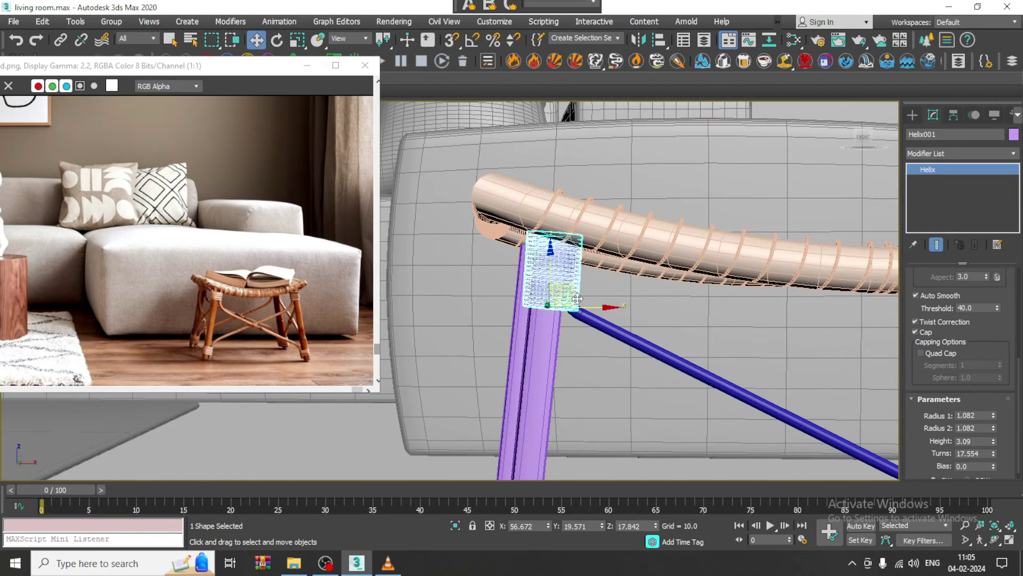
pyautogui.scroll(5, 583, 290)
pyautogui.scroll(-8, 583, 290)
pyautogui.scroll(6, 582, 290)
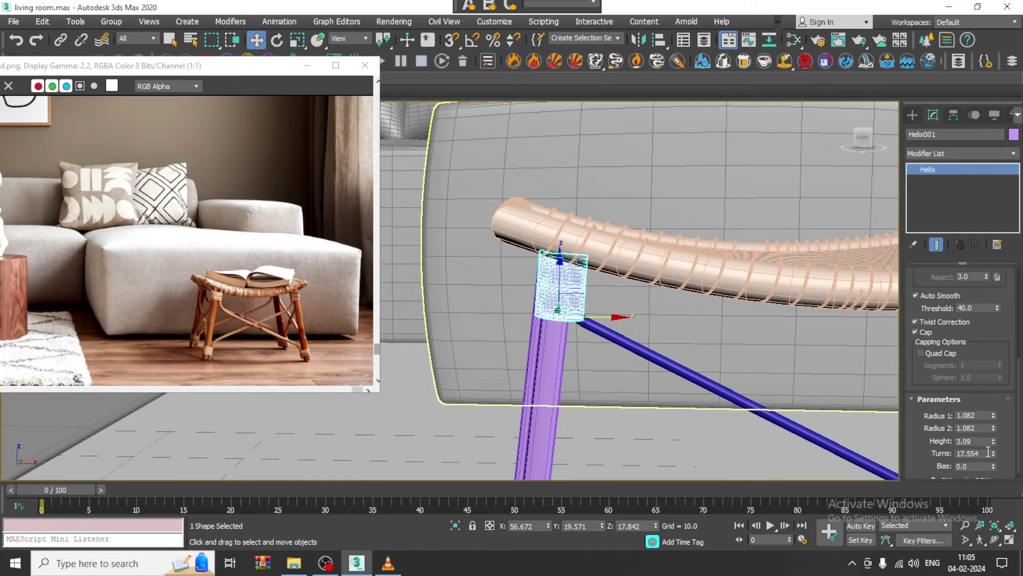
pyautogui.moveTo(993, 441); pyautogui.dragTo(1002, 477)
pyautogui.moveTo(600, 319); pyautogui.dragTo(596, 308)
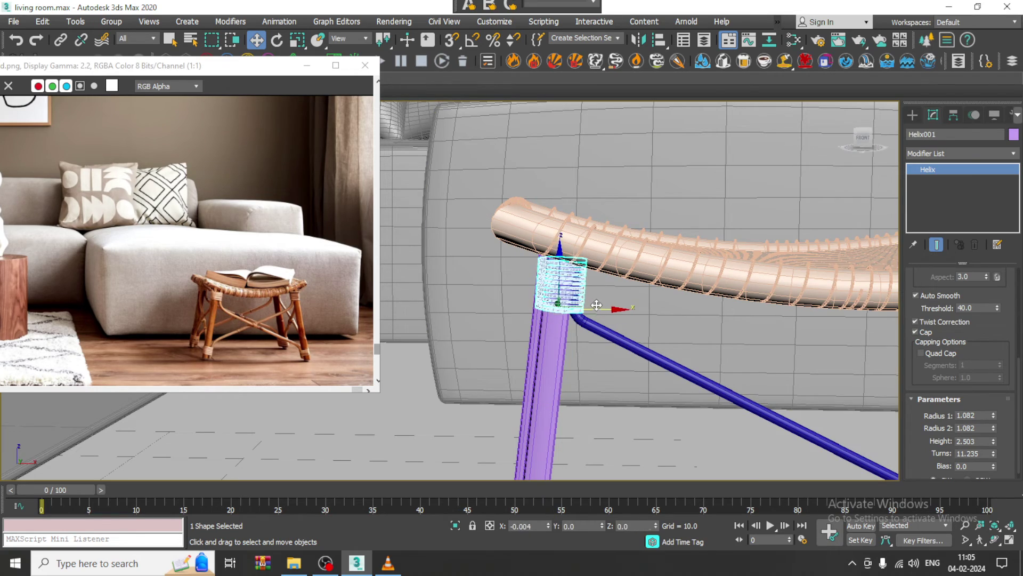
pyautogui.keyDown('alt'); pyautogui.moveTo(565, 347); pyautogui.dragTo(649, 311, button='middle'); pyautogui.keyUp('alt')
pyautogui.scroll(5, 568, 299)
pyautogui.click(1000, 323)
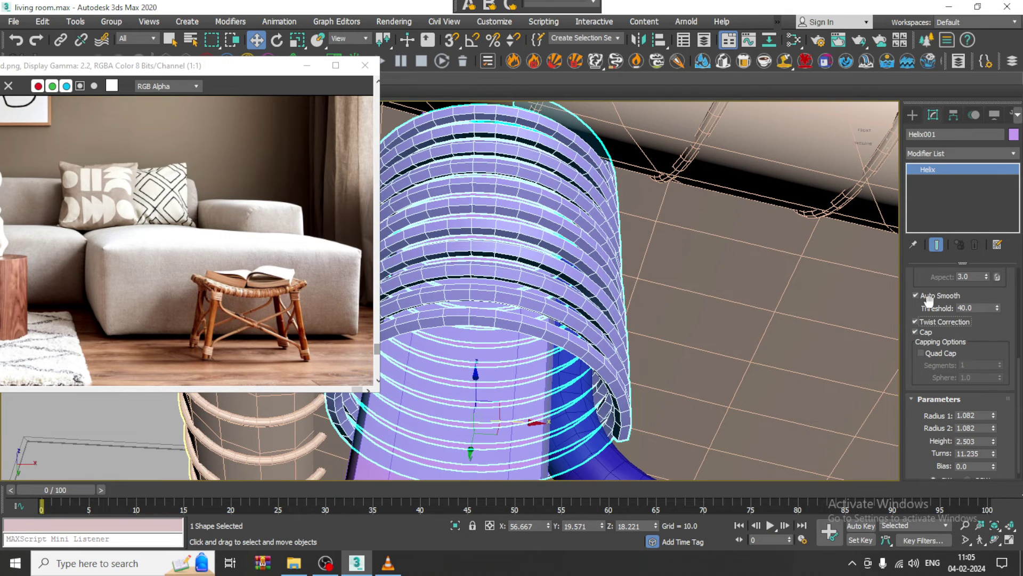
pyautogui.moveTo(920, 276); pyautogui.dragTo(948, 347)
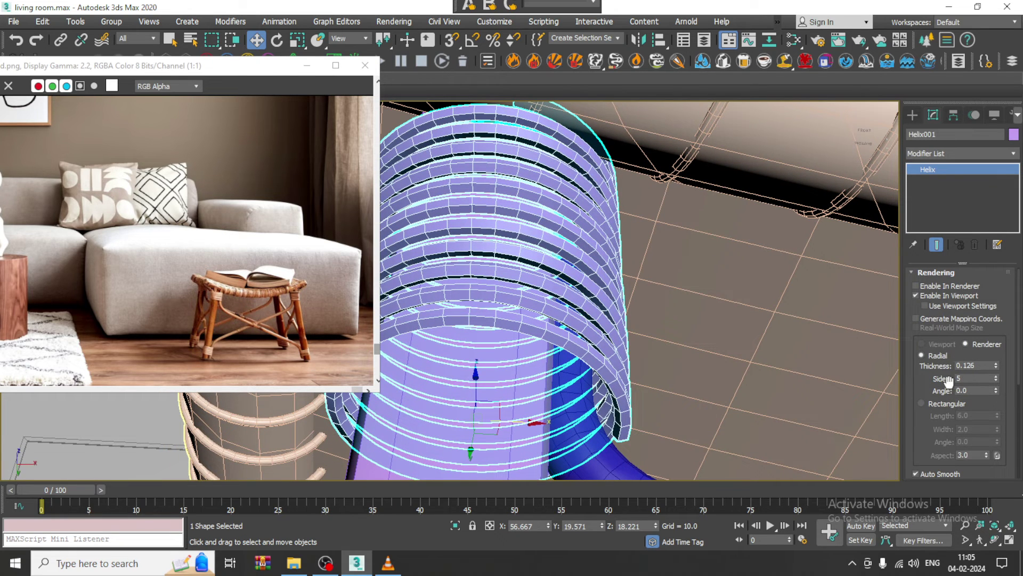
pyautogui.scroll(-8, 618, 389)
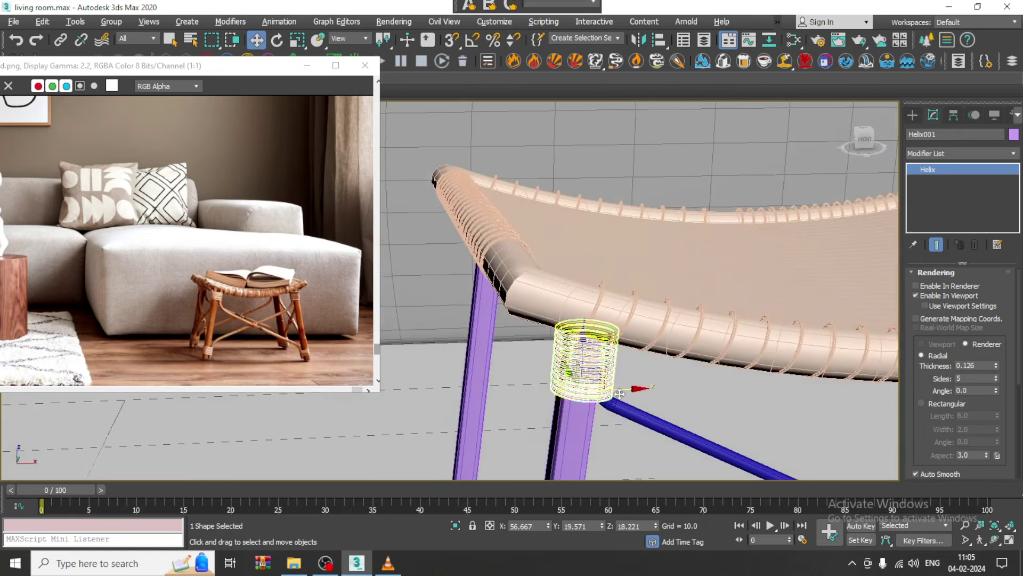
# - Create a mirrored copy of the diagonal brace crossing the first one and shift it to about X 71.44 between the front legs
pyautogui.scroll(-10, 619, 394)
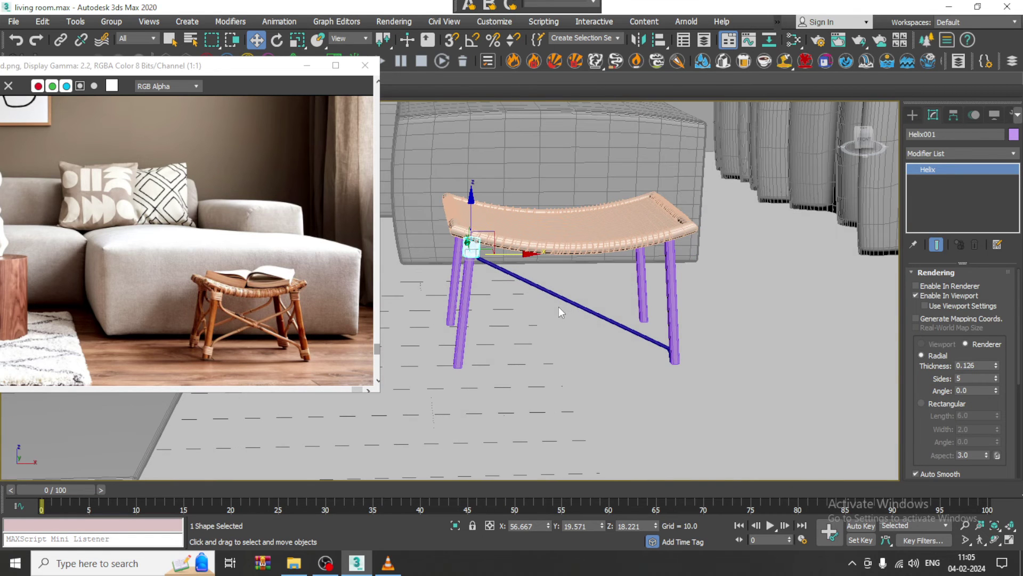
pyautogui.click(502, 268)
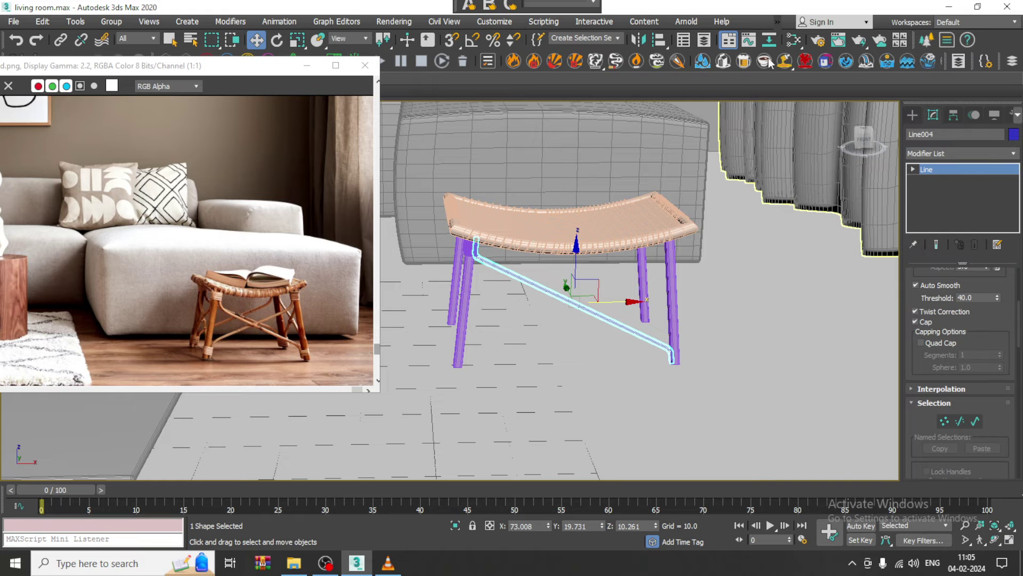
pyautogui.click(638, 40)
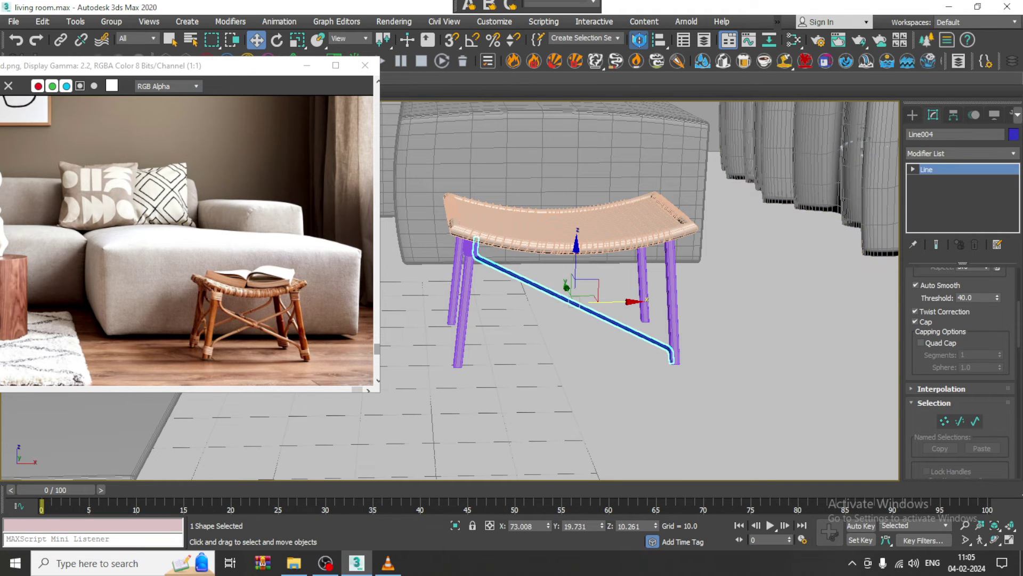
pyautogui.click(476, 380)
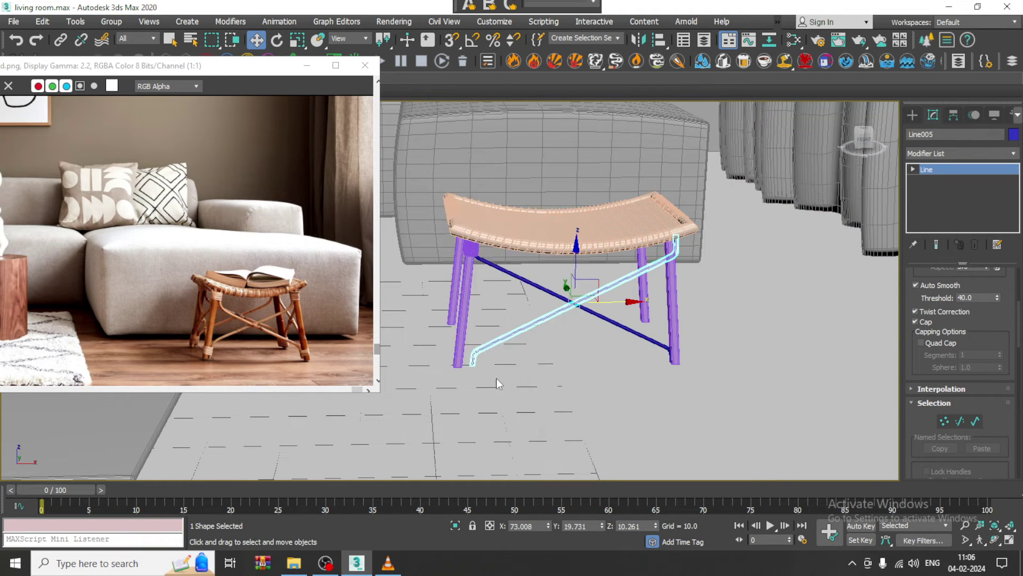
pyautogui.scroll(3, 606, 318)
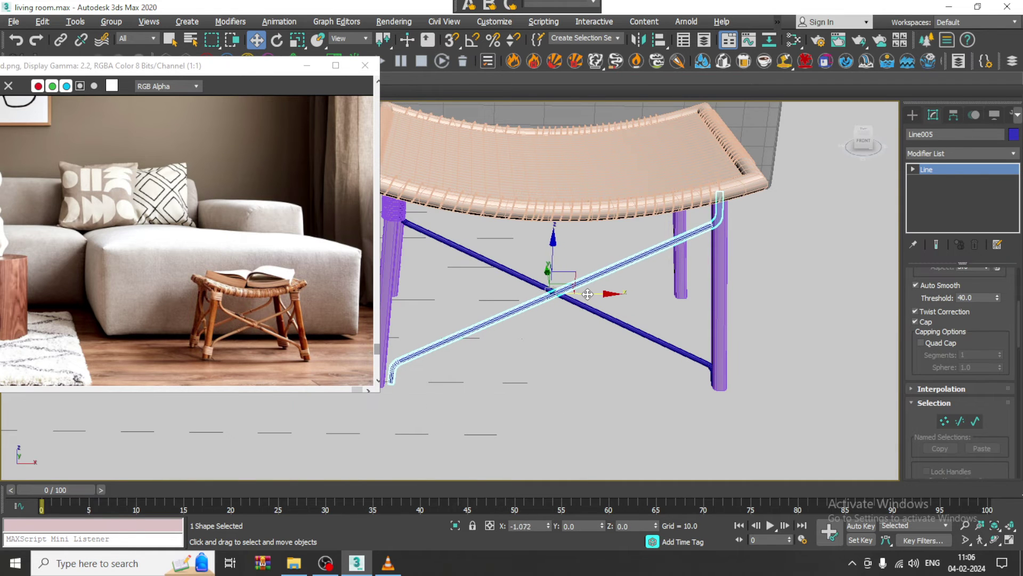
pyautogui.moveTo(587, 293); pyautogui.dragTo(583, 295)
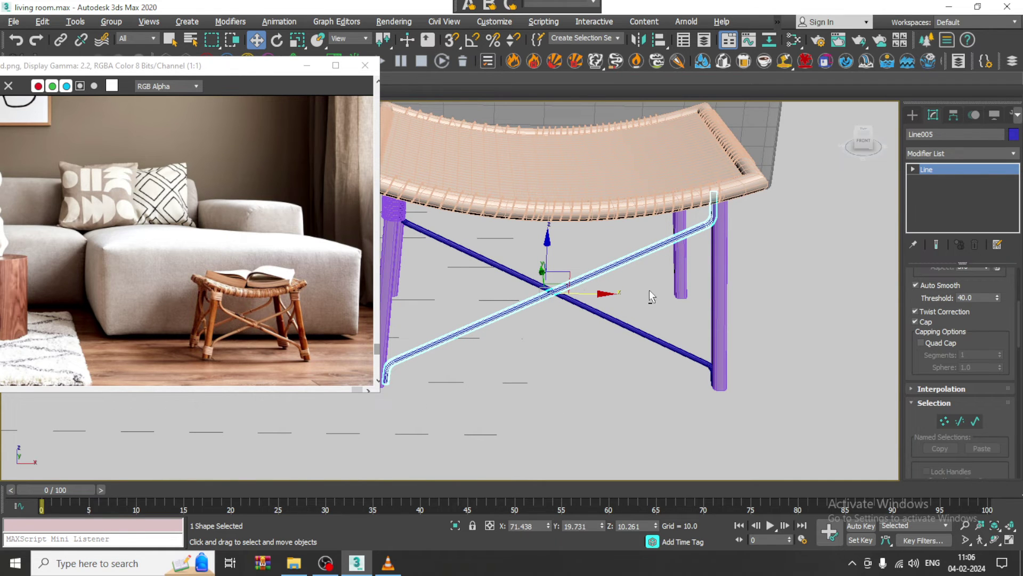
# - Create a mirrored copy of the helix binding and move it along X to about 87.72 onto the front right leg's top
pyautogui.keyDown('alt'); pyautogui.moveTo(652, 297); pyautogui.dragTo(597, 261, button='middle'); pyautogui.keyUp('alt')
pyautogui.click(445, 221)
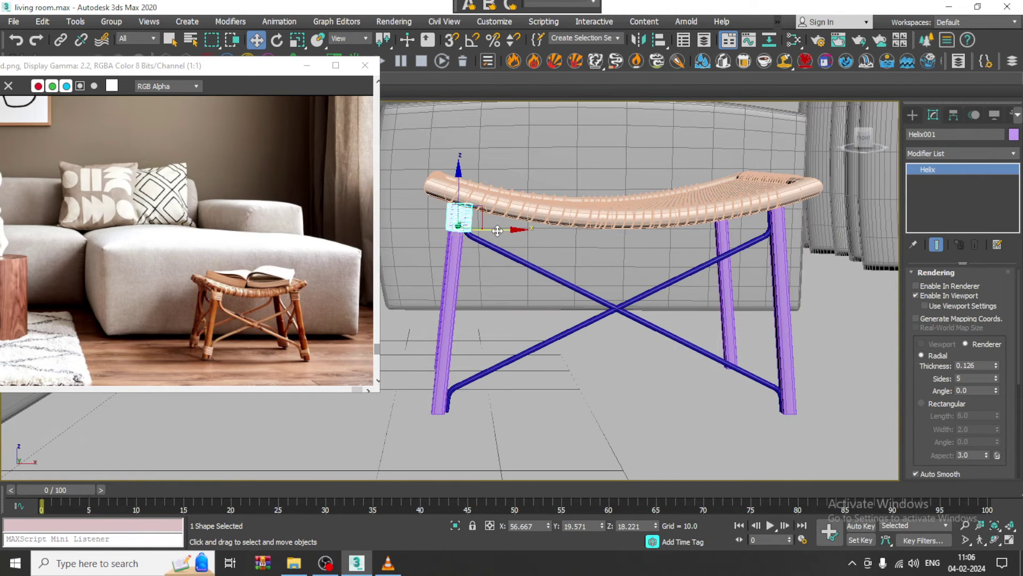
pyautogui.click(639, 39)
pyautogui.click(489, 382)
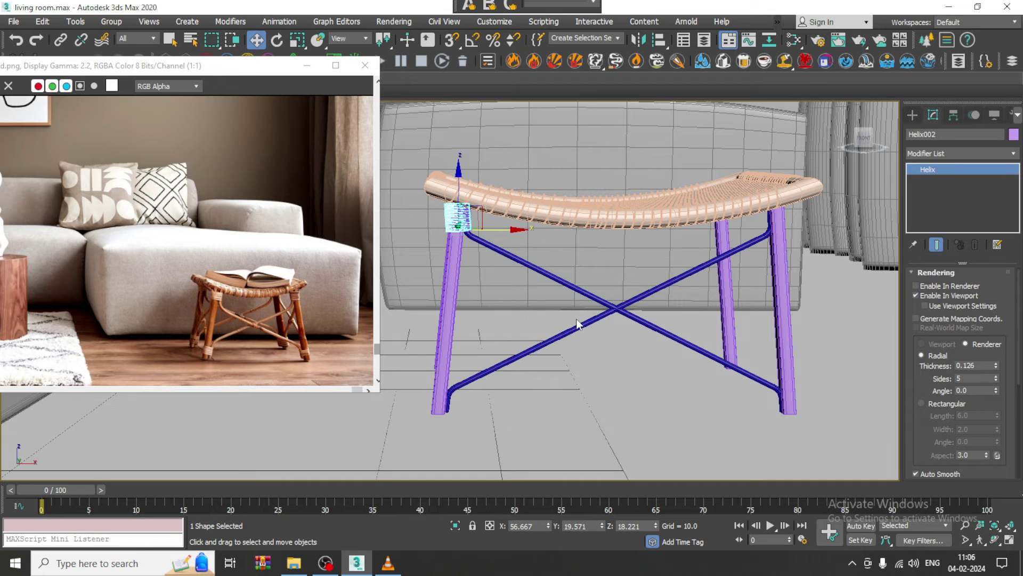
pyautogui.moveTo(813, 262); pyautogui.dragTo(828, 263)
# - Nudge the copied helix along X to about 87.67 so its coils enclose both the right leg and the brace's upper end
pyautogui.press('z')
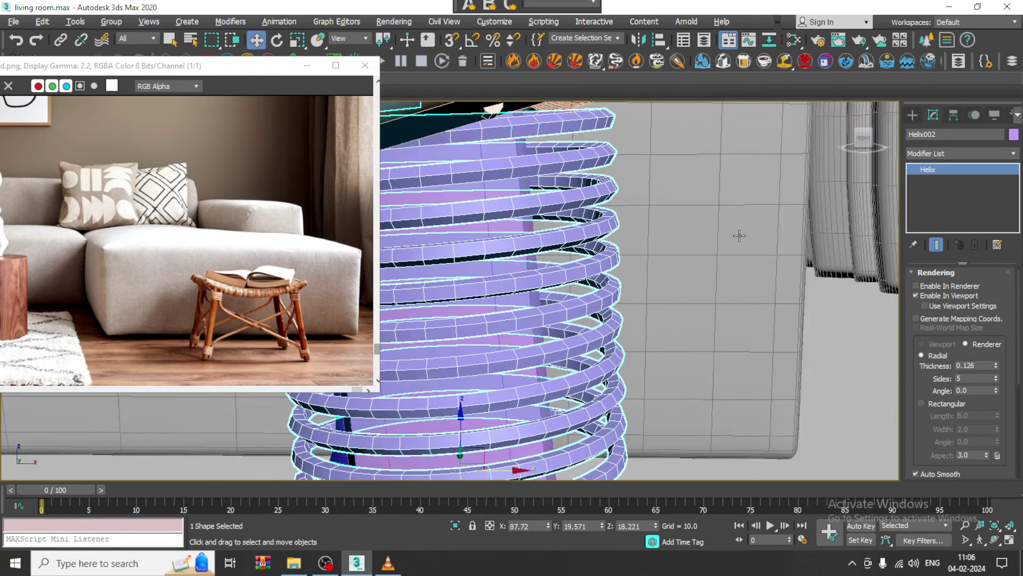
pyautogui.keyDown('alt'); pyautogui.moveTo(740, 235); pyautogui.dragTo(688, 210, button='middle'); pyautogui.keyUp('alt')
pyautogui.scroll(-5, 688, 210)
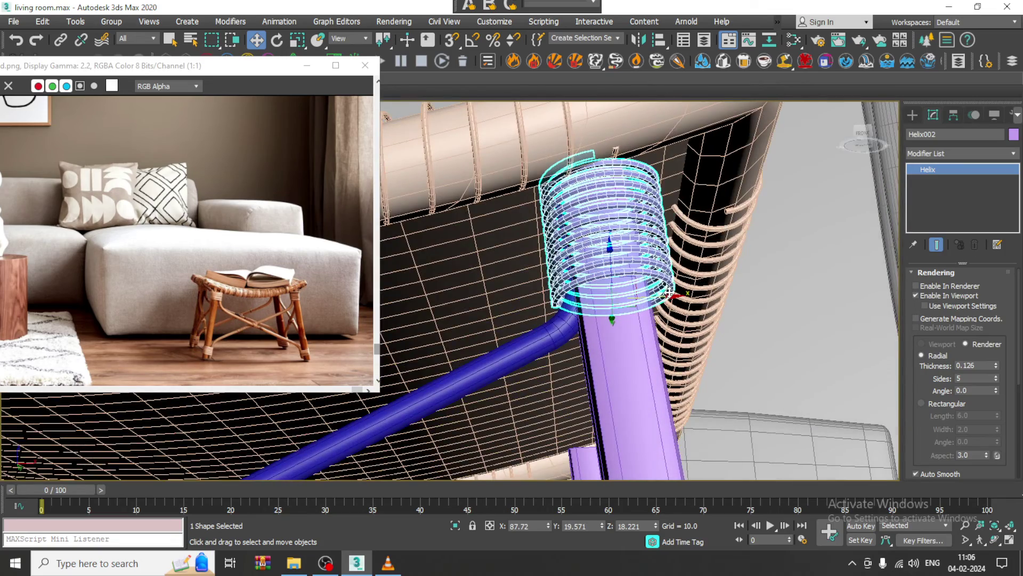
pyautogui.moveTo(668, 294); pyautogui.dragTo(664, 294)
pyautogui.scroll(-3, 655, 277)
pyautogui.keyDown('alt'); pyautogui.moveTo(655, 277); pyautogui.dragTo(688, 288, button='middle'); pyautogui.keyUp('alt')
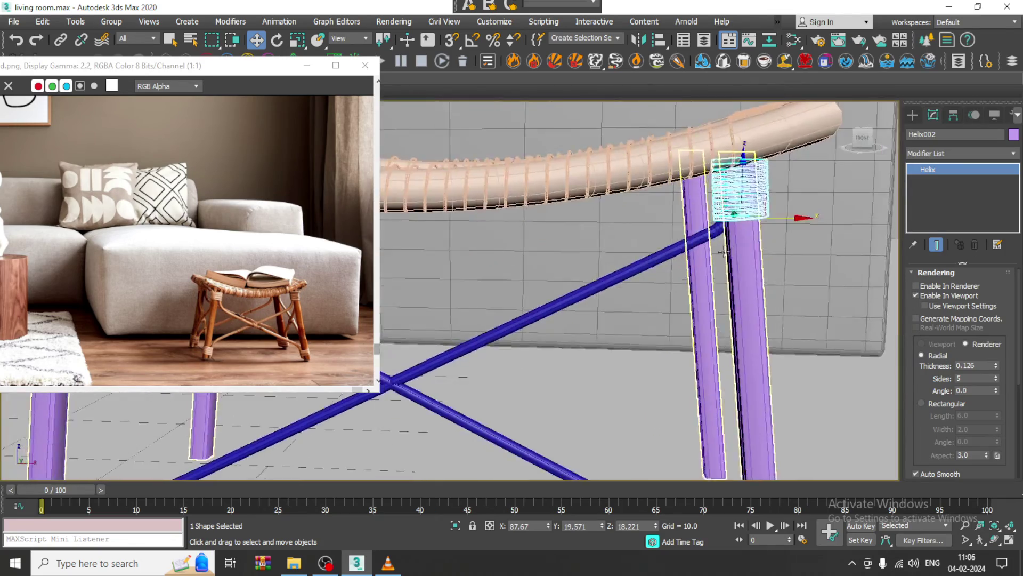
# - Mirror both upper helix bindings along Z as copies and lower the copies to about Z 2.74 at the feet of the front legs
pyautogui.scroll(-5, 693, 266)
pyautogui.scroll(3, 553, 251)
pyautogui.keyDown('ctrl'); pyautogui.click(528, 222); pyautogui.keyUp('ctrl')
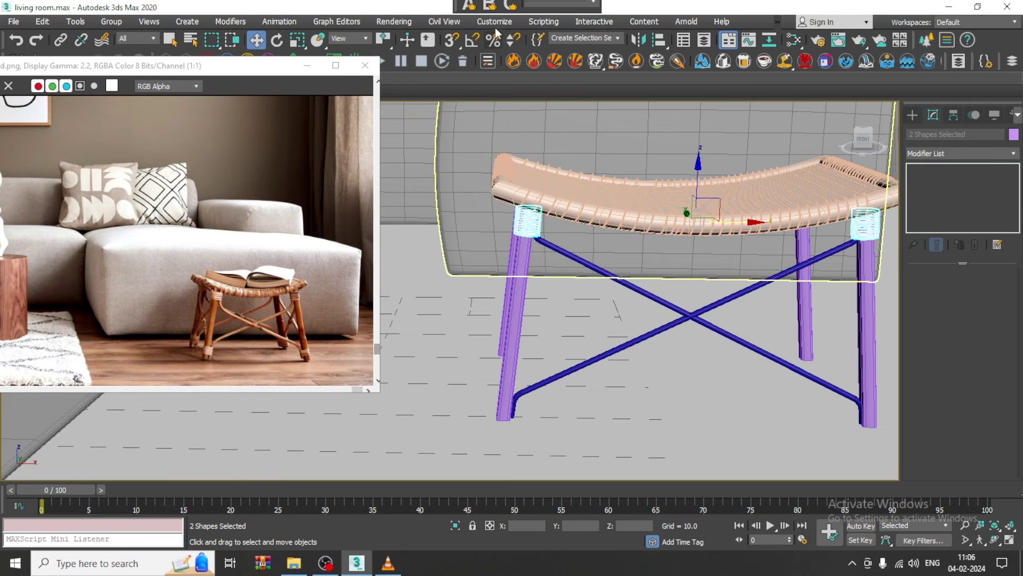
pyautogui.click(646, 42)
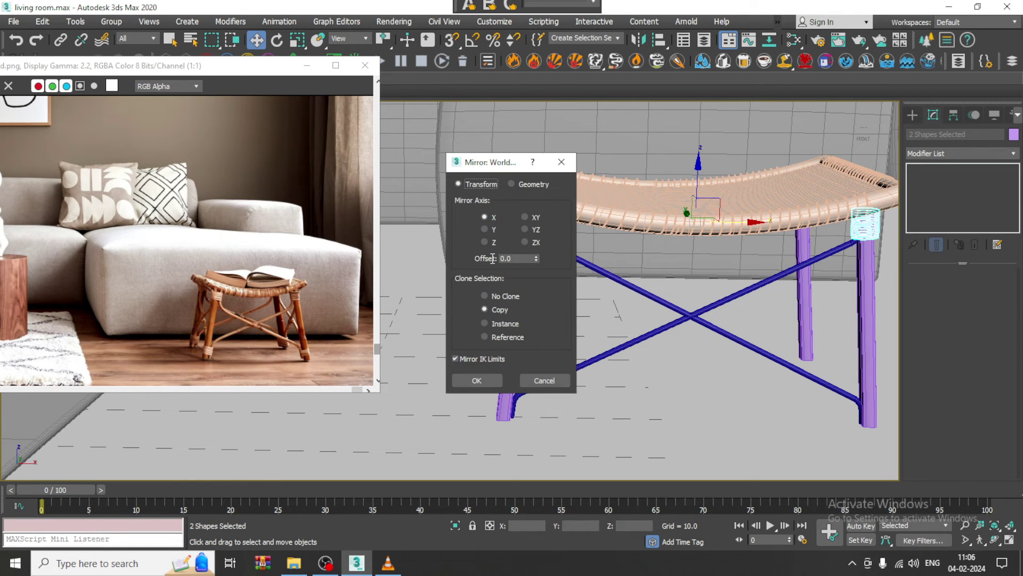
pyautogui.click(485, 242)
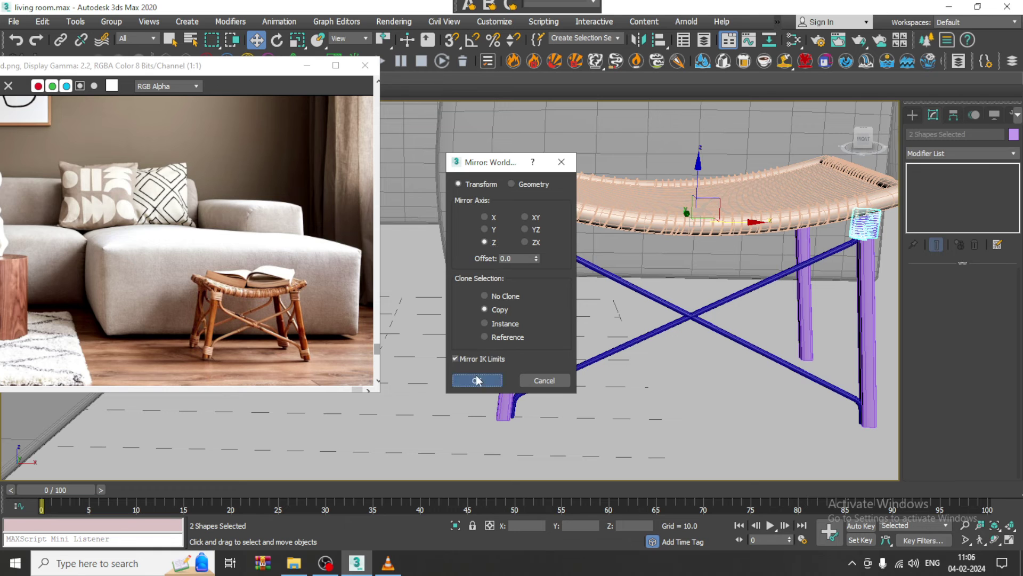
pyautogui.click(477, 379)
pyautogui.moveTo(711, 176); pyautogui.dragTo(710, 365)
# - Rotate the lower left helix to match its leg's slant and position it at about X 55.19 around the leg's foot
pyautogui.click(520, 410)
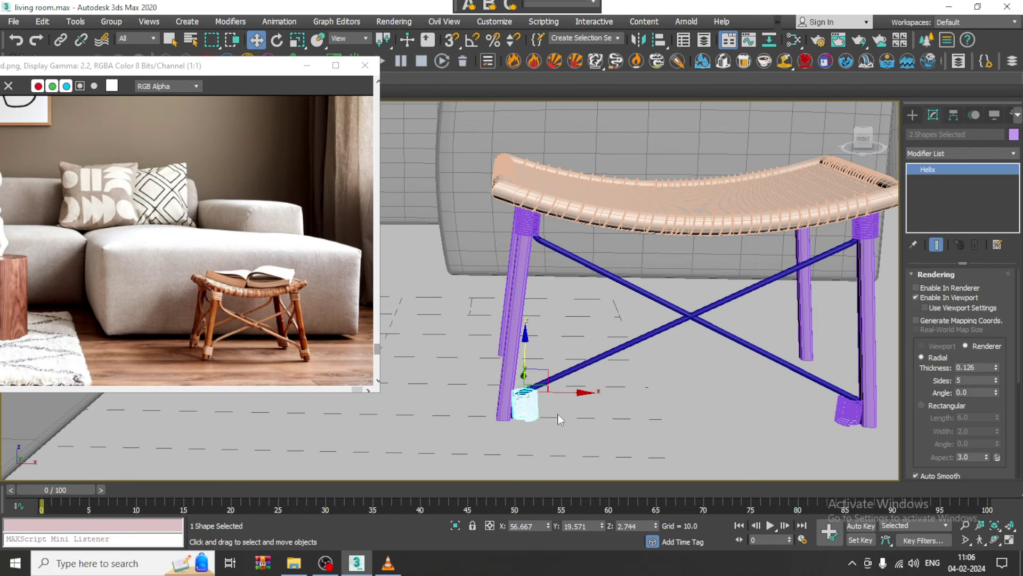
pyautogui.moveTo(580, 398); pyautogui.dragTo(562, 399)
pyautogui.scroll(5, 532, 397)
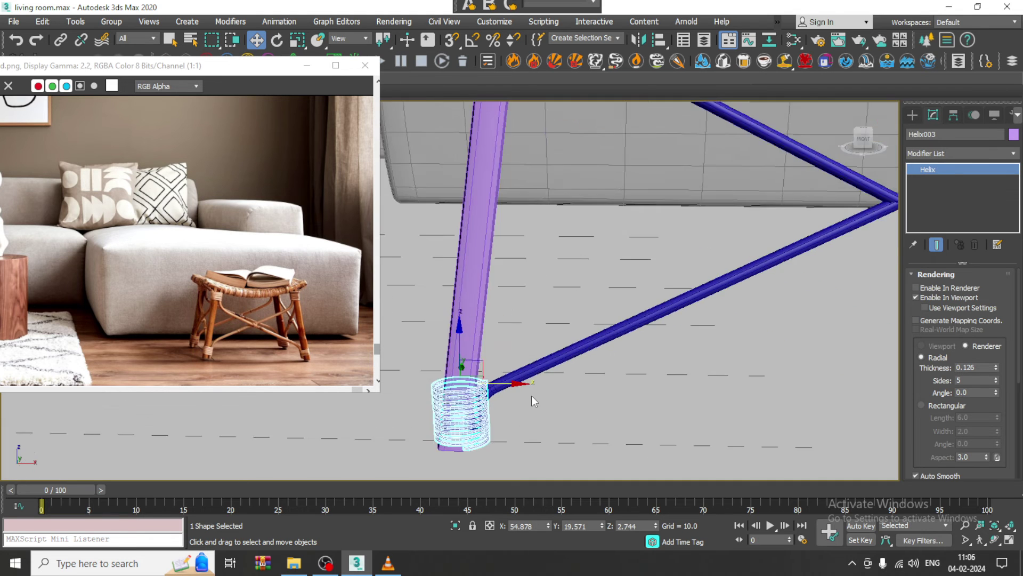
pyautogui.scroll(2, 575, 299)
pyautogui.press('e')
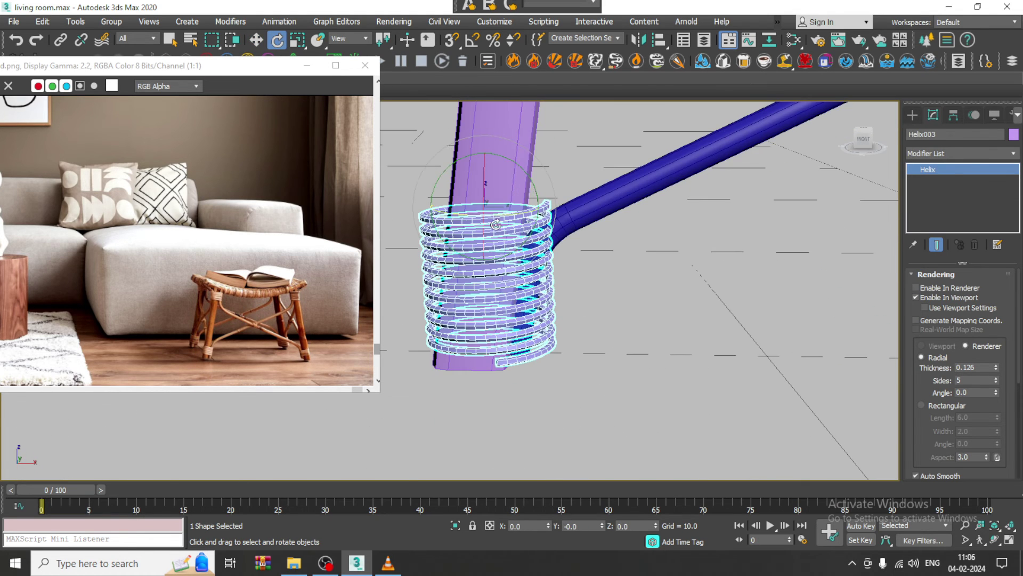
pyautogui.moveTo(529, 181)
pyautogui.mouseDown()
pyautogui.moveTo(538, 197)
pyautogui.moveTo(536, 189)
pyautogui.mouseUp()
pyautogui.press('w')
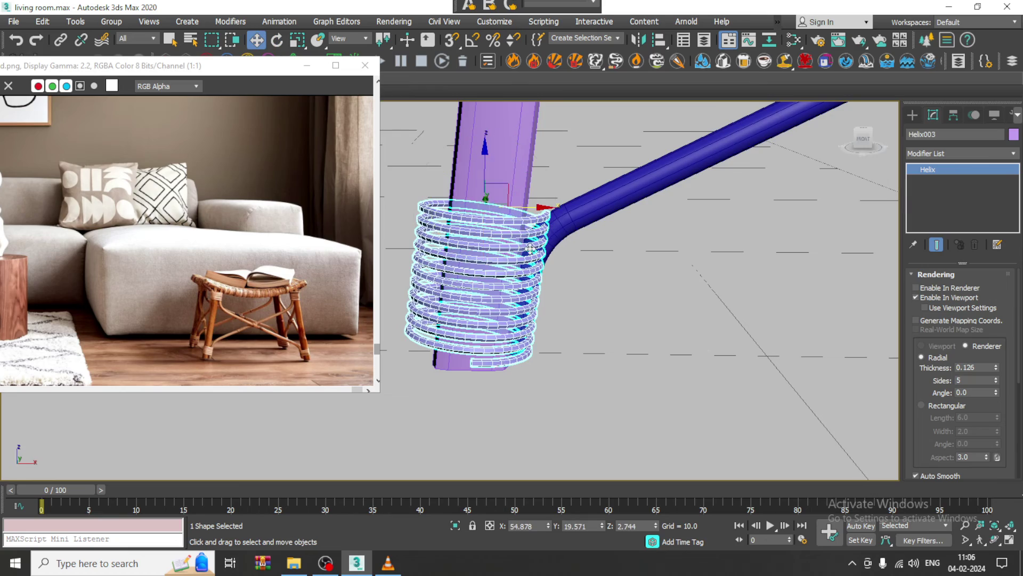
pyautogui.keyDown('alt'); pyautogui.moveTo(537, 216); pyautogui.dragTo(544, 261, button='middle'); pyautogui.keyUp('alt')
pyautogui.moveTo(532, 216); pyautogui.dragTo(550, 217)
# - Move the mirrored lower helix binding along X onto the foot of the front right leg
pyautogui.keyDown('alt'); pyautogui.moveTo(597, 257); pyautogui.dragTo(479, 258, button='middle'); pyautogui.keyUp('alt')
pyautogui.scroll(-5, 599, 228)
pyautogui.scroll(2, 656, 235)
pyautogui.keyDown('alt'); pyautogui.moveTo(656, 216); pyautogui.dragTo(660, 245, button='middle'); pyautogui.keyUp('alt')
pyautogui.moveTo(829, 241); pyautogui.dragTo(670, 265, button='middle')
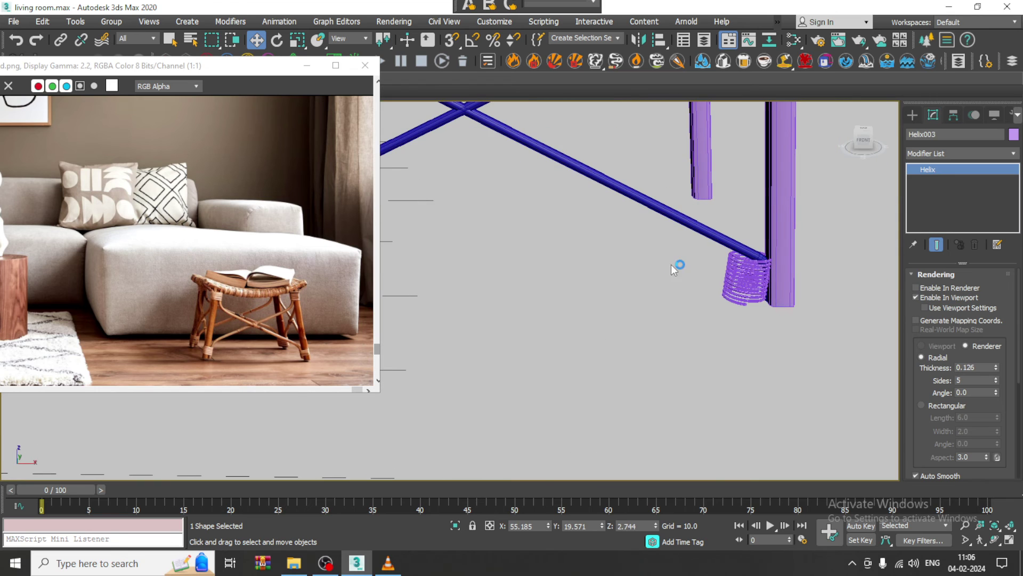
pyautogui.click(750, 270)
pyautogui.press('z')
pyautogui.scroll(-3, 768, 276)
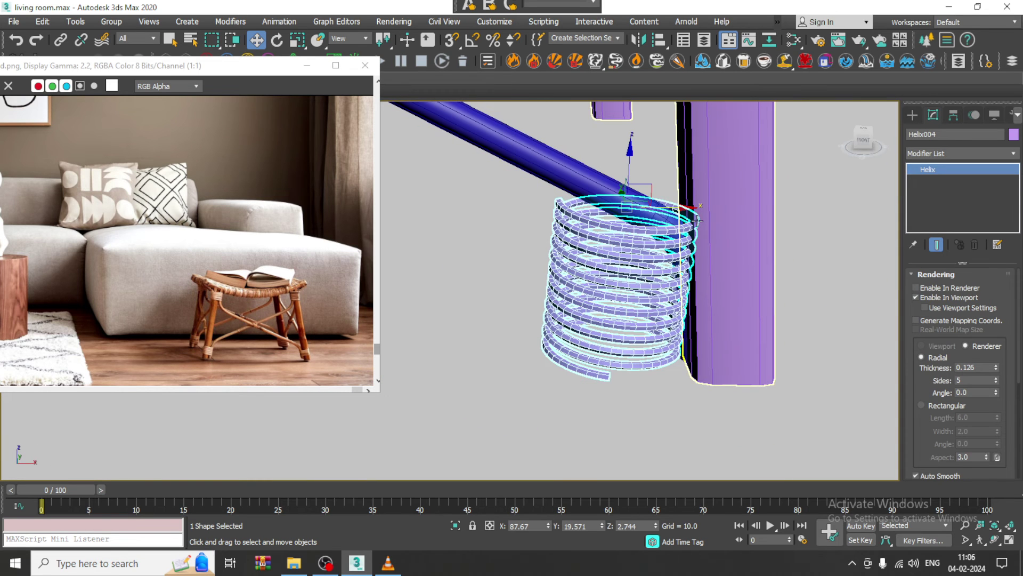
pyautogui.moveTo(699, 220); pyautogui.dragTo(755, 153)
# - Rotate the lower right helix to match its leg's slant and position it at about X 89.14 around the foot and brace end
pyautogui.press('e')
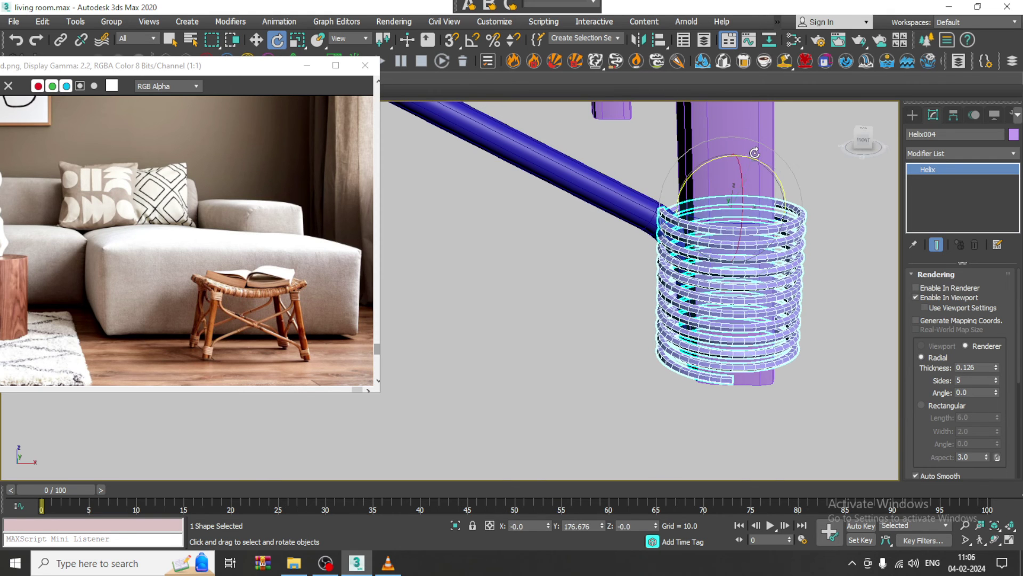
pyautogui.press('w')
pyautogui.keyDown('alt'); pyautogui.moveTo(754, 153); pyautogui.dragTo(760, 184, button='middle'); pyautogui.keyUp('alt')
pyautogui.moveTo(789, 229); pyautogui.dragTo(773, 227)
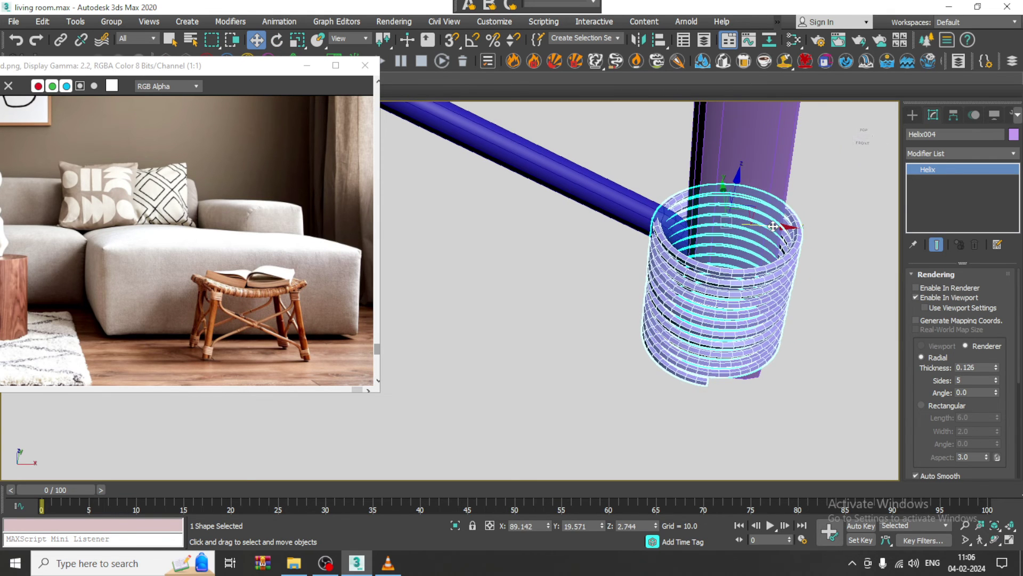
# - Copy both crossed front braces together with their four helix bindings about 22.3 along Y onto the back legs
pyautogui.scroll(-3, 773, 226)
pyautogui.press('l')
pyautogui.scroll(-5, 749, 190)
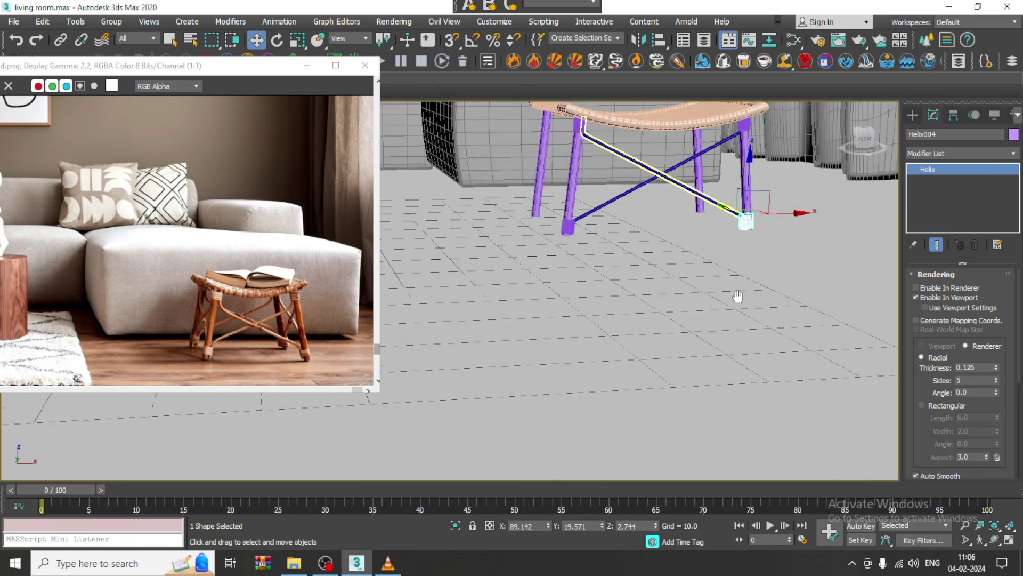
pyautogui.moveTo(738, 297); pyautogui.dragTo(715, 381, button='middle')
pyautogui.scroll(4, 578, 217)
pyautogui.keyDown('ctrl'); pyautogui.click(483, 205); pyautogui.keyUp('ctrl')
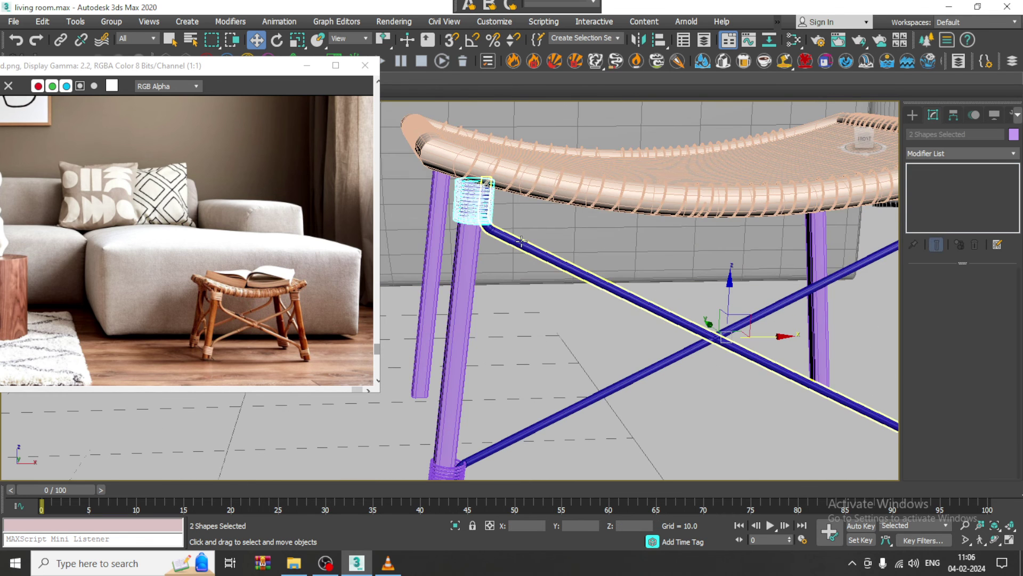
pyautogui.keyDown('ctrl'); pyautogui.click(522, 242); pyautogui.keyUp('ctrl')
pyautogui.keyDown('ctrl'); pyautogui.click(598, 395); pyautogui.keyUp('ctrl')
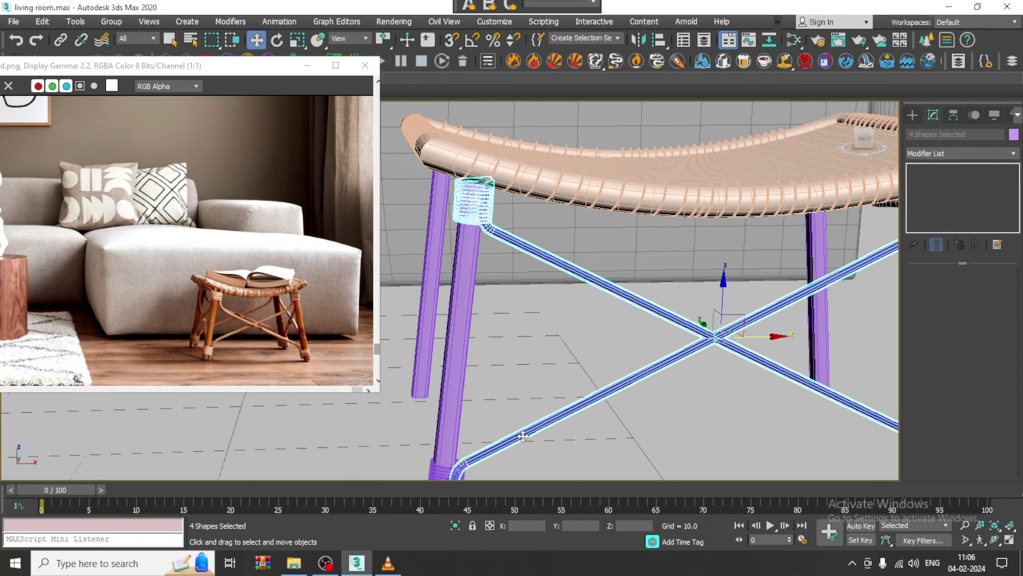
pyautogui.keyDown('alt'); pyautogui.moveTo(451, 469); pyautogui.dragTo(778, 213, button='middle'); pyautogui.keyUp('alt')
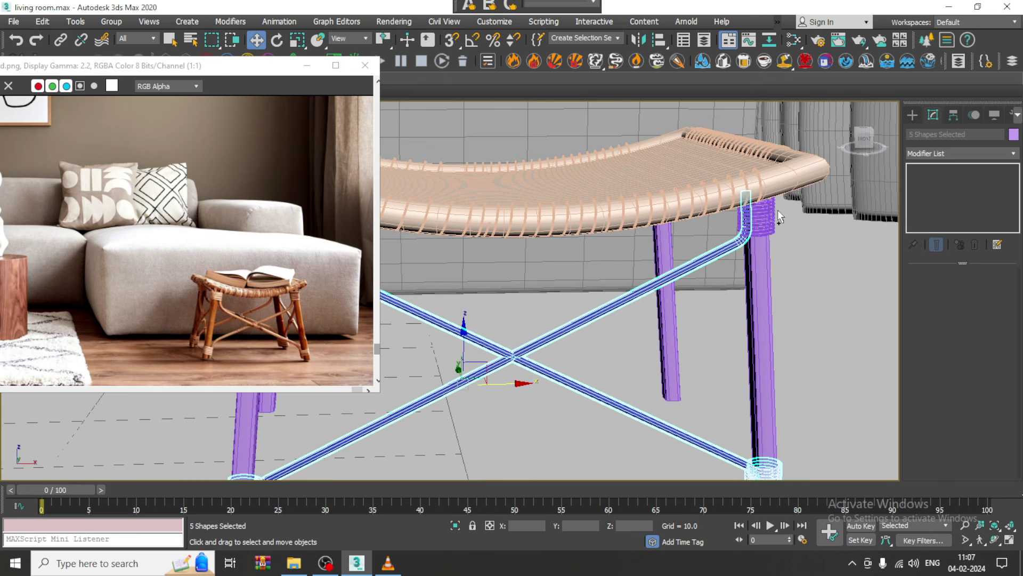
pyautogui.scroll(-5, 751, 335)
pyautogui.keyDown('alt'); pyautogui.moveTo(721, 310); pyautogui.dragTo(700, 317, button='middle'); pyautogui.keyUp('alt')
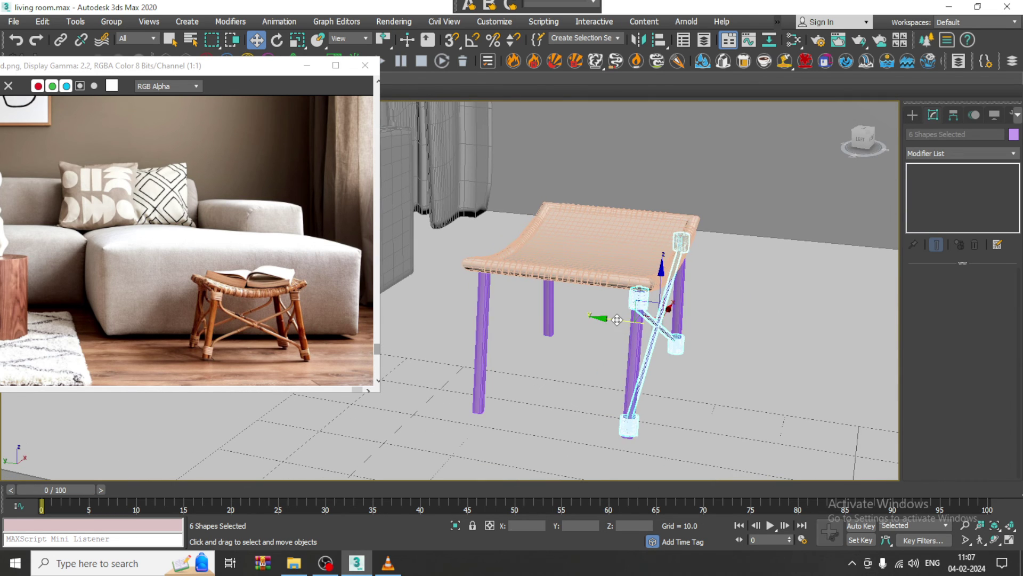
pyautogui.moveTo(617, 320); pyautogui.dragTo(475, 309)
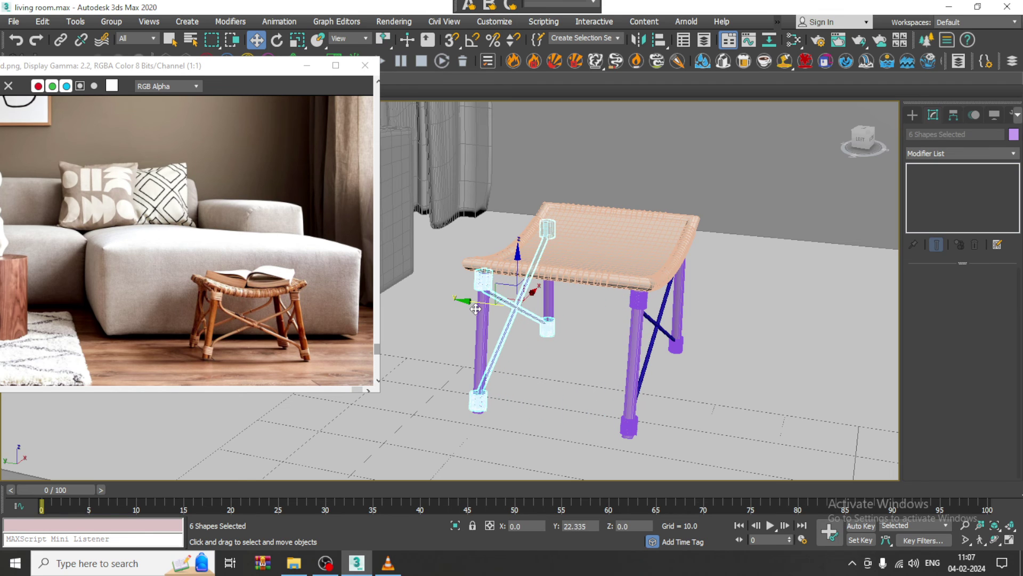
pyautogui.click(506, 337)
# - Examine the copied back braces and bindings from several angles and compare the whole stool in the room with the reference photo
pyautogui.scroll(4, 613, 277)
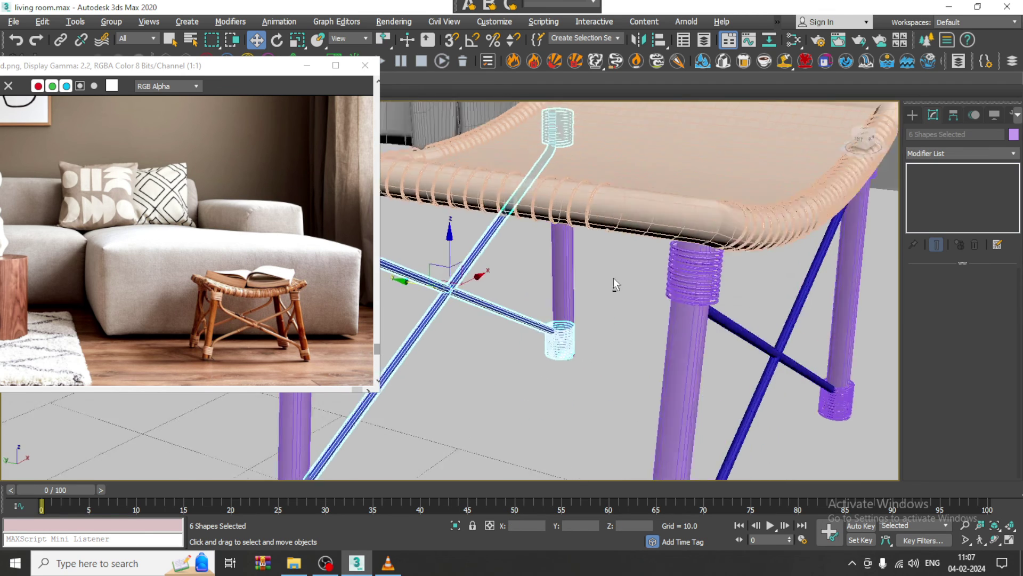
pyautogui.keyDown('alt'); pyautogui.moveTo(613, 277); pyautogui.dragTo(688, 263, button='middle'); pyautogui.keyUp('alt')
pyautogui.scroll(-5, 650, 227)
pyautogui.scroll(-5, 619, 285)
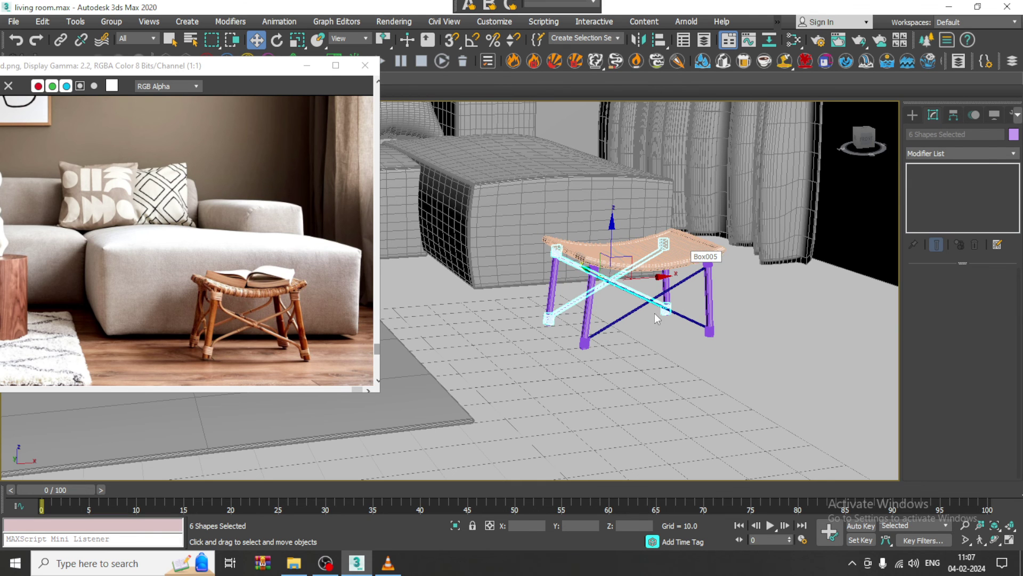
pyautogui.keyDown('alt'); pyautogui.moveTo(703, 278); pyautogui.dragTo(715, 256, button='middle'); pyautogui.keyUp('alt')
pyautogui.scroll(2, 710, 299)
pyautogui.scroll(-4, 746, 289)
pyautogui.moveTo(714, 256); pyautogui.dragTo(667, 278, button='middle')
pyautogui.moveTo(223, 67); pyautogui.dragTo(182, 40)
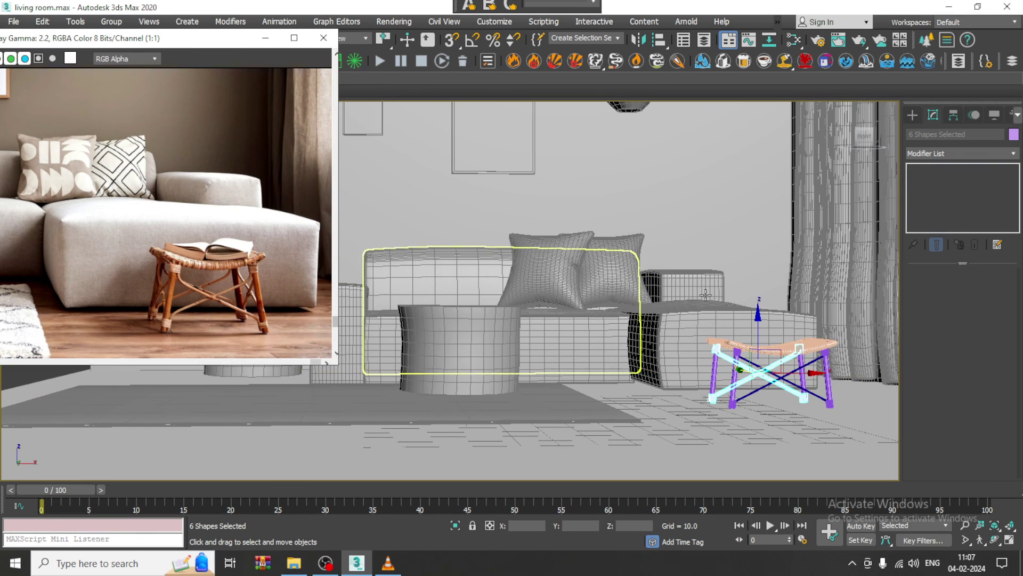
pyautogui.scroll(-3, 688, 277)
pyautogui.keyDown('alt'); pyautogui.moveTo(688, 277); pyautogui.dragTo(550, 258, button='middle'); pyautogui.keyUp('alt')
pyautogui.scroll(3, 693, 275)
# - Clear the selection of the copied braces and bindings and save the scene
pyautogui.click(915, 114)
pyautogui.keyDown('alt'); pyautogui.moveTo(602, 346); pyautogui.dragTo(755, 346, button='middle'); pyautogui.keyUp('alt')
pyautogui.scroll(-8, 756, 347)
pyautogui.click(755, 347)
pyautogui.scroll(8, 619, 292)
pyautogui.moveTo(622, 270); pyautogui.dragTo(715, 321, button='middle')
pyautogui.scroll(-3, 728, 291)
pyautogui.scroll(3, 714, 320)
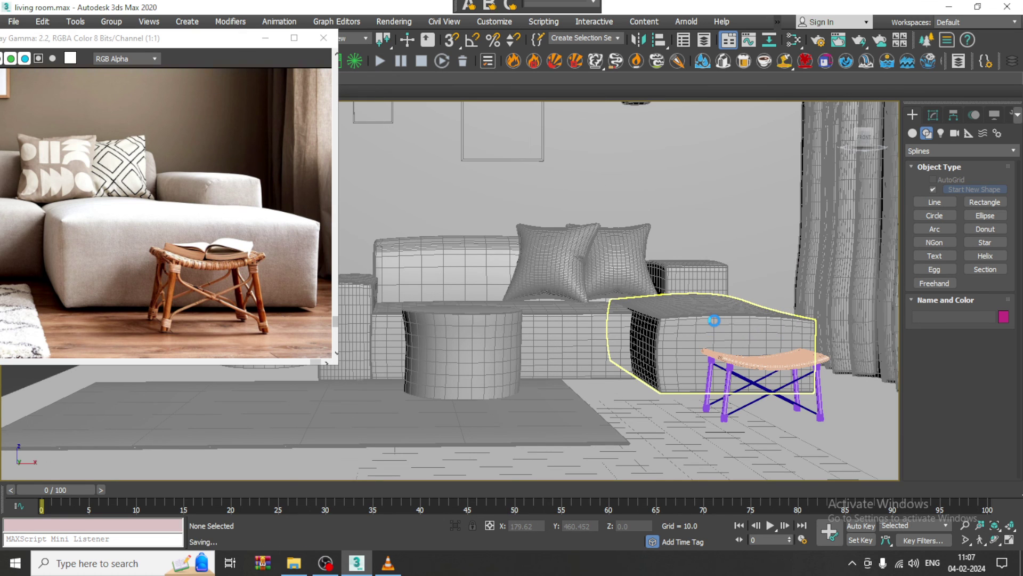